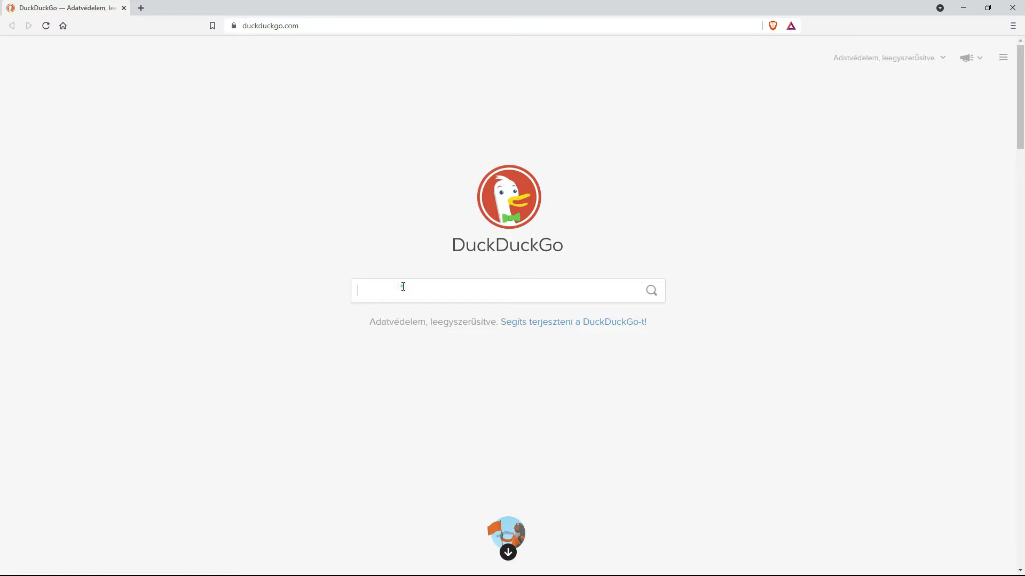
Search DuckDuckGo for 'celebrationchurch tv' and open the 'Celebration Church | Home' result.
type("cele")
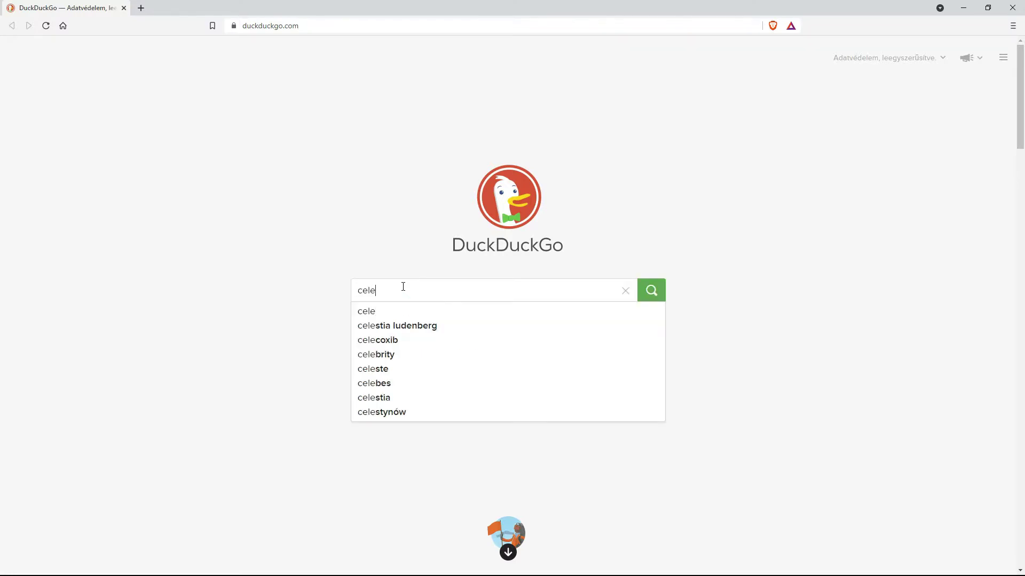
type("brationchur")
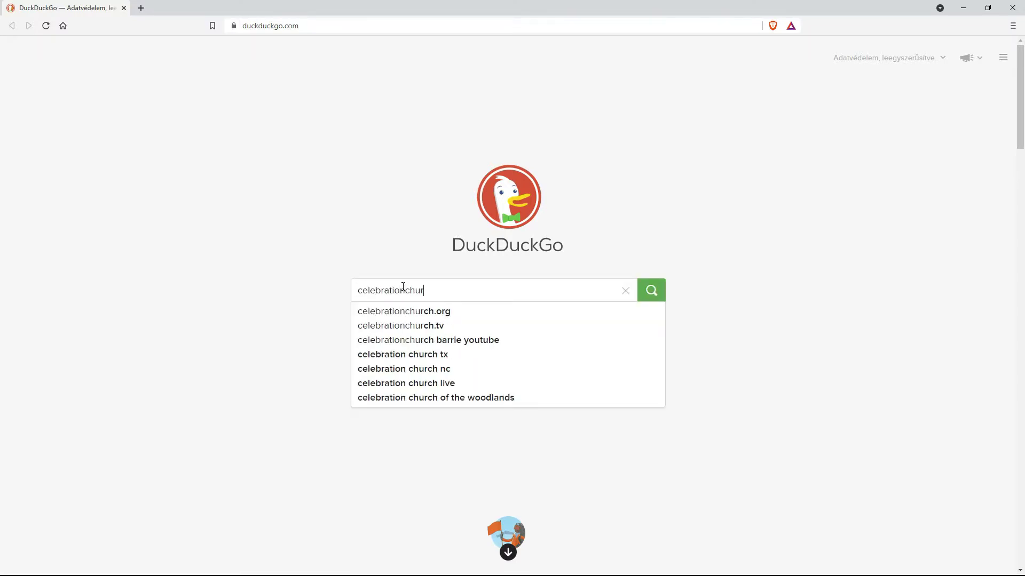
type("ch tv")
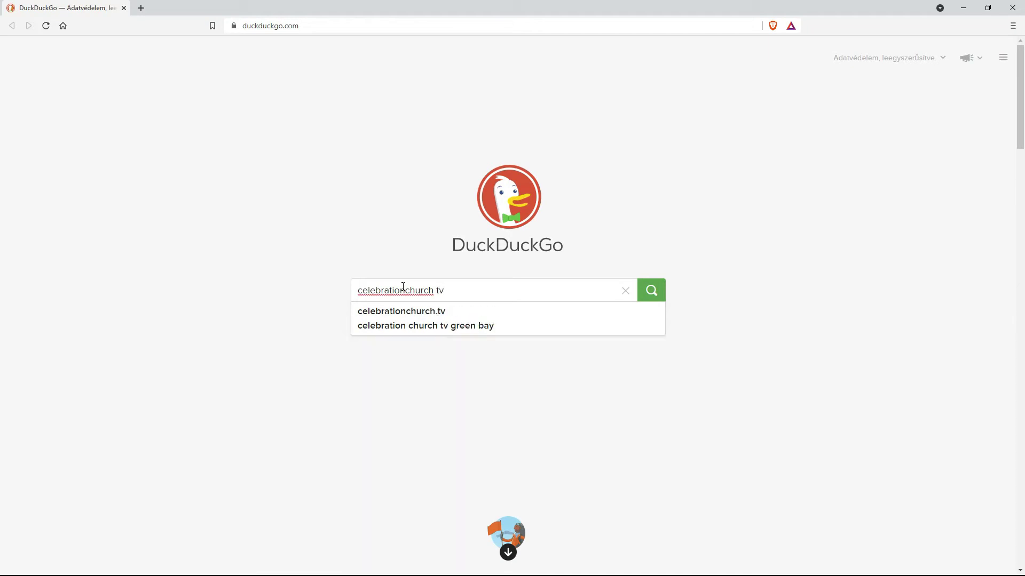
key("Return")
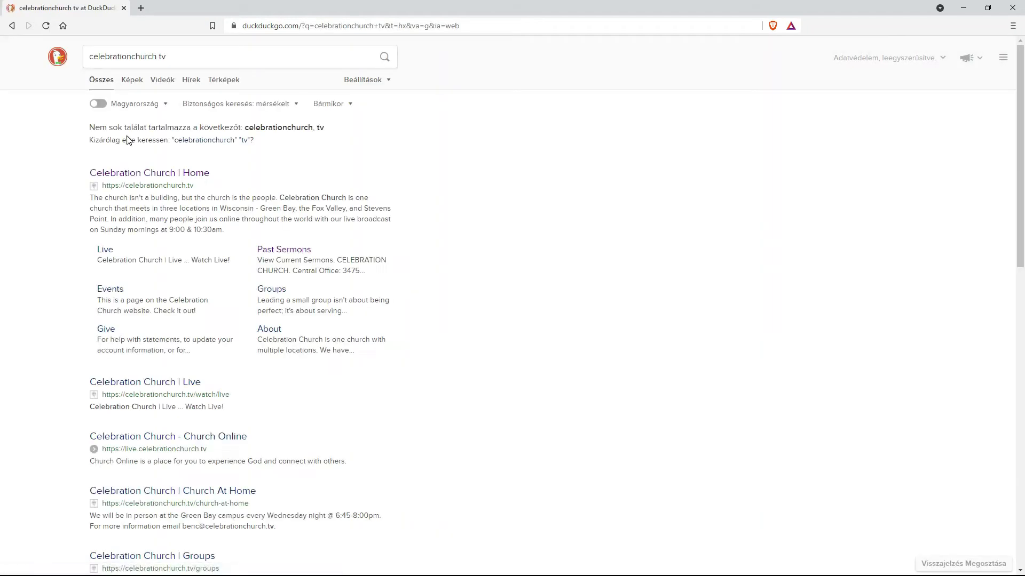
left_click(155, 174)
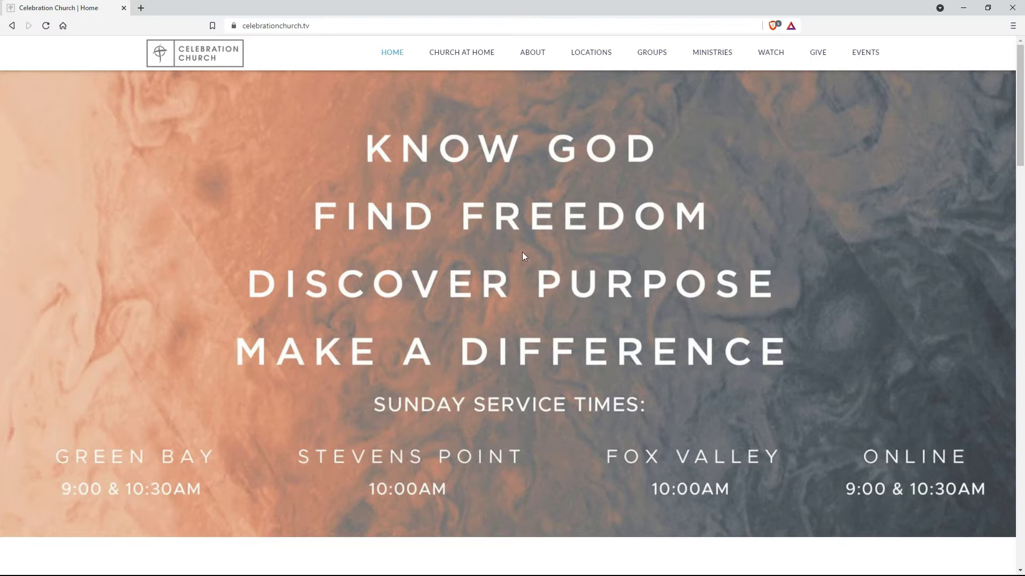
In a new tab, search 'mark gungor' and open the 'Mark Gungor Tale of Two Brains Full' video.
left_click(141, 7)
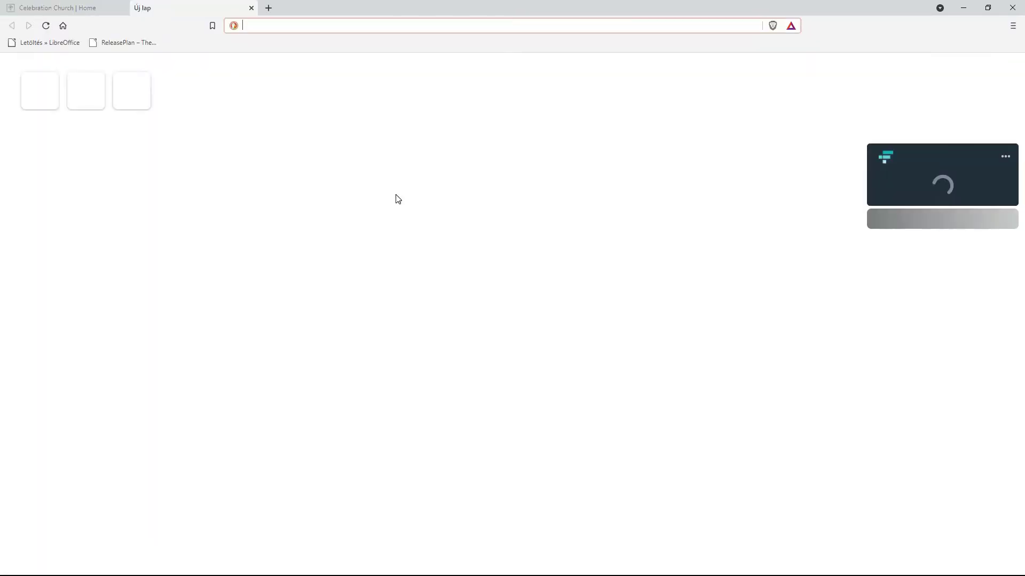
type("mark gungor")
key("Return")
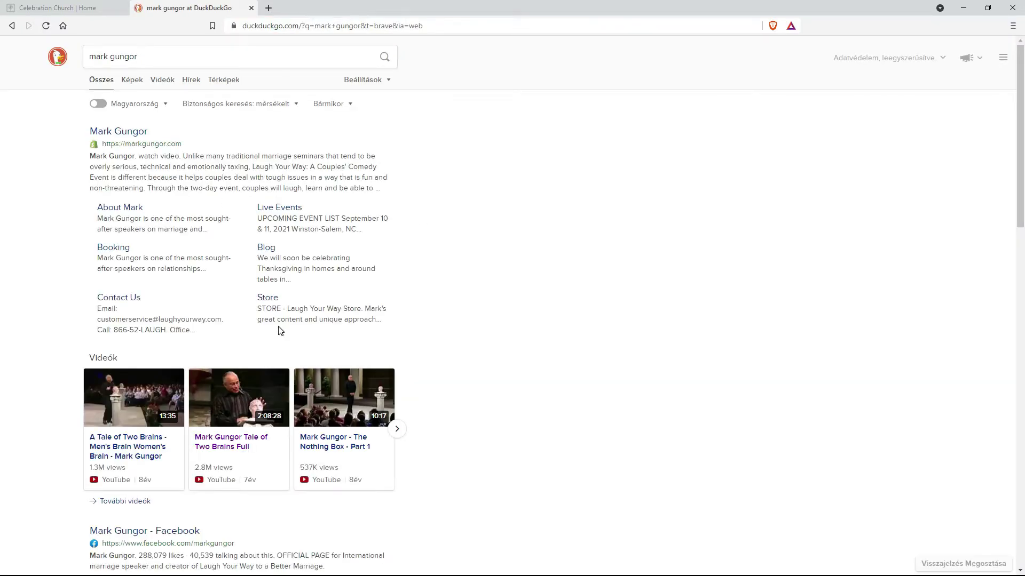
left_click(229, 396)
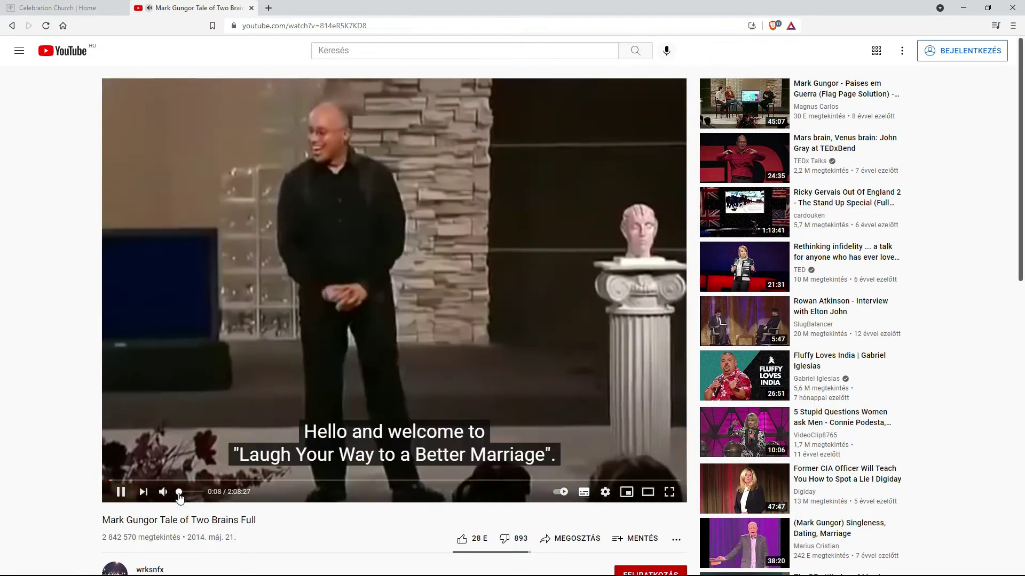
Mute the Tale of Two Brains video, check its quality options, and close its tab.
left_click(171, 494)
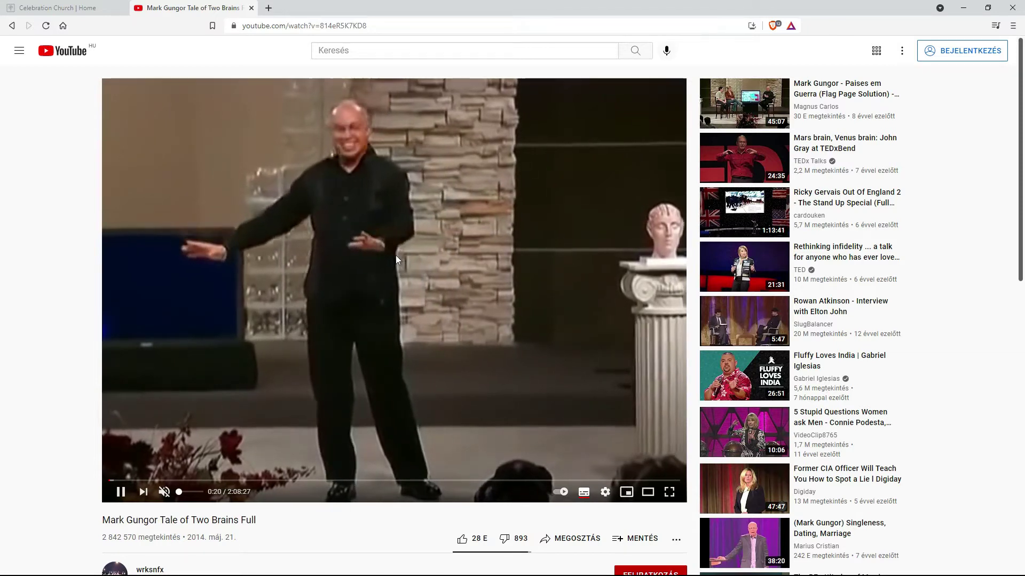
left_click(604, 492)
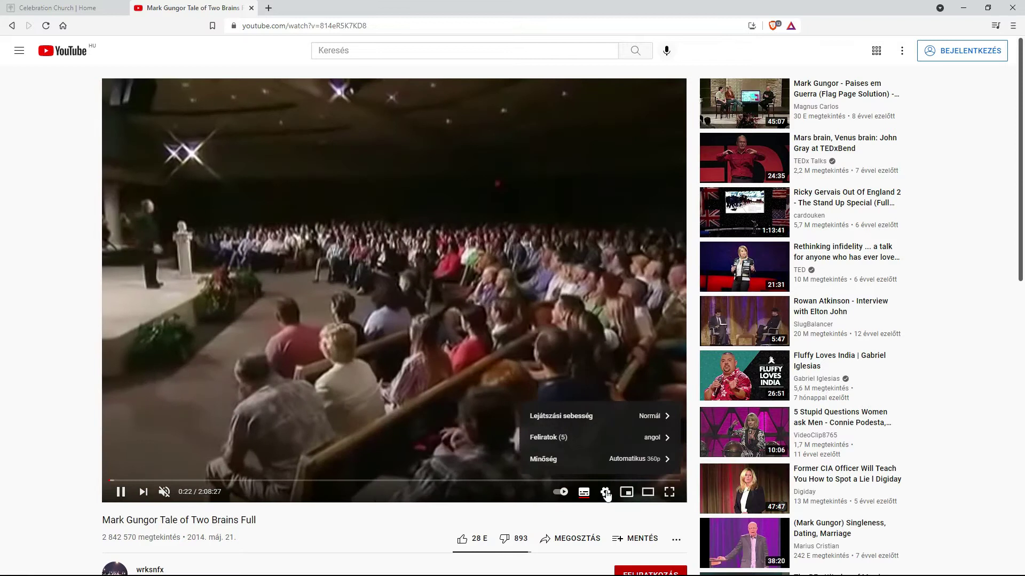
left_click(566, 461)
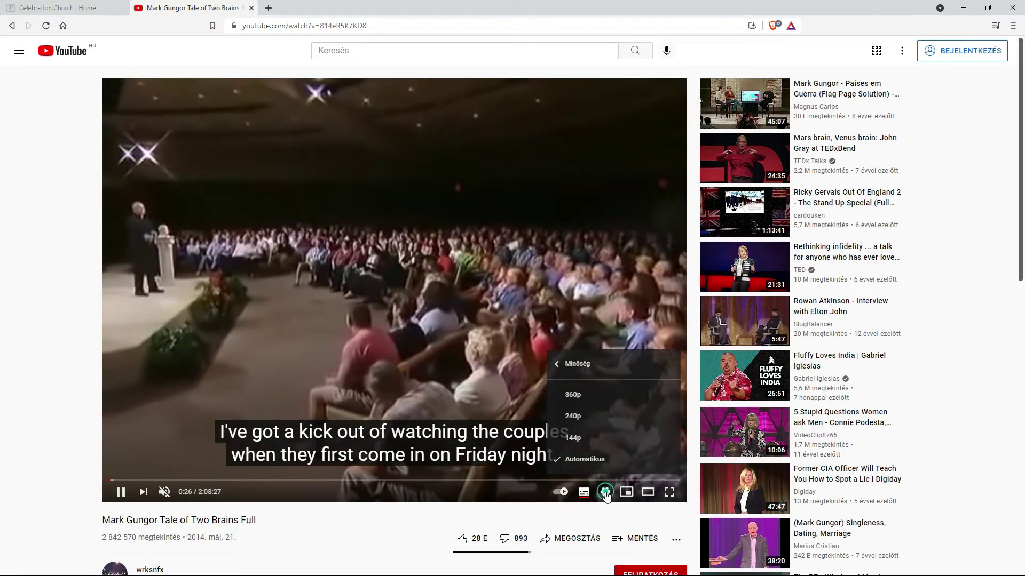
left_click(604, 492)
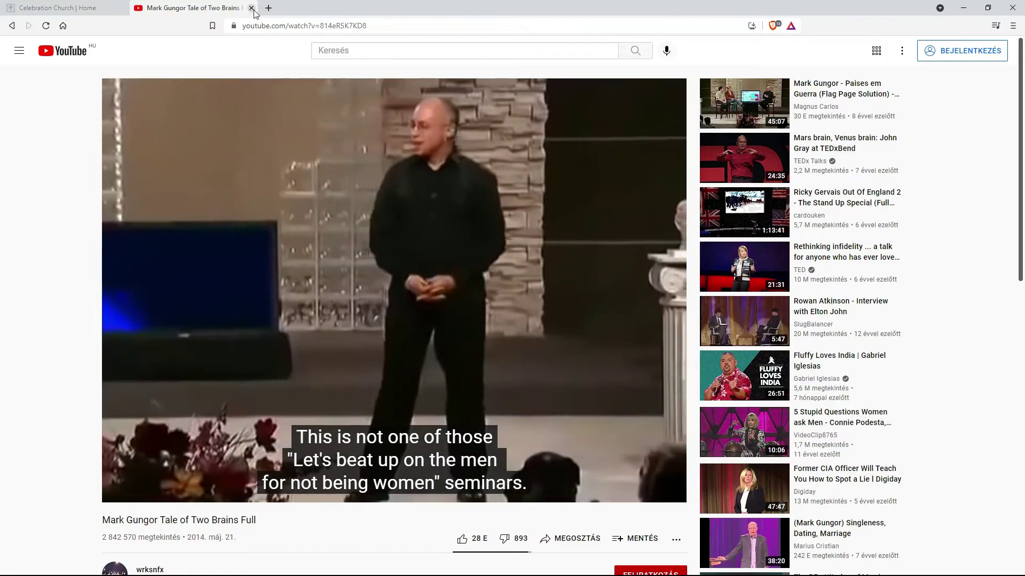
key("ctrl+w")
Open Past Sermons from the WATCH menu and scroll through the Media Archive.
mouse_move(767, 60)
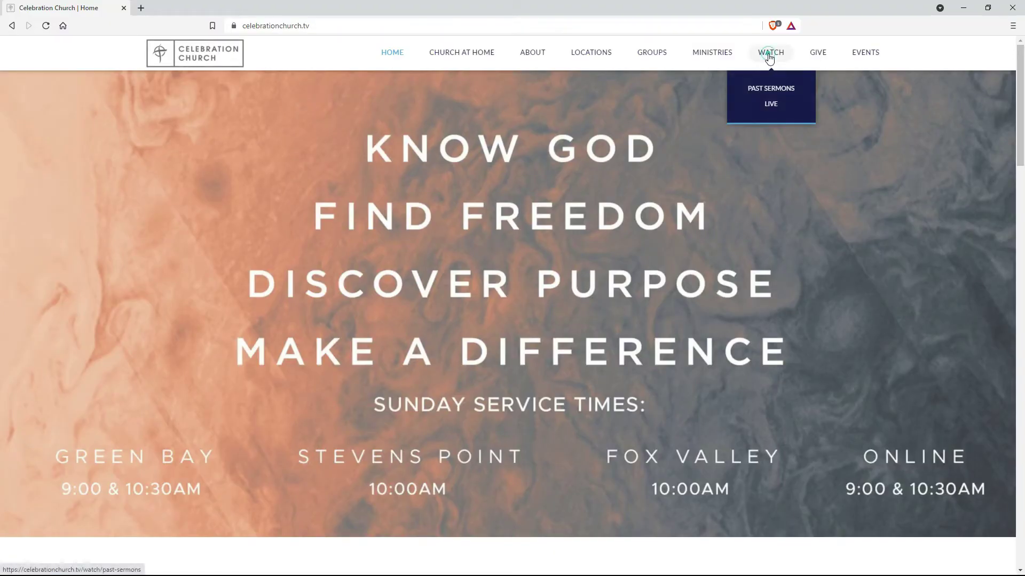
left_click(768, 86)
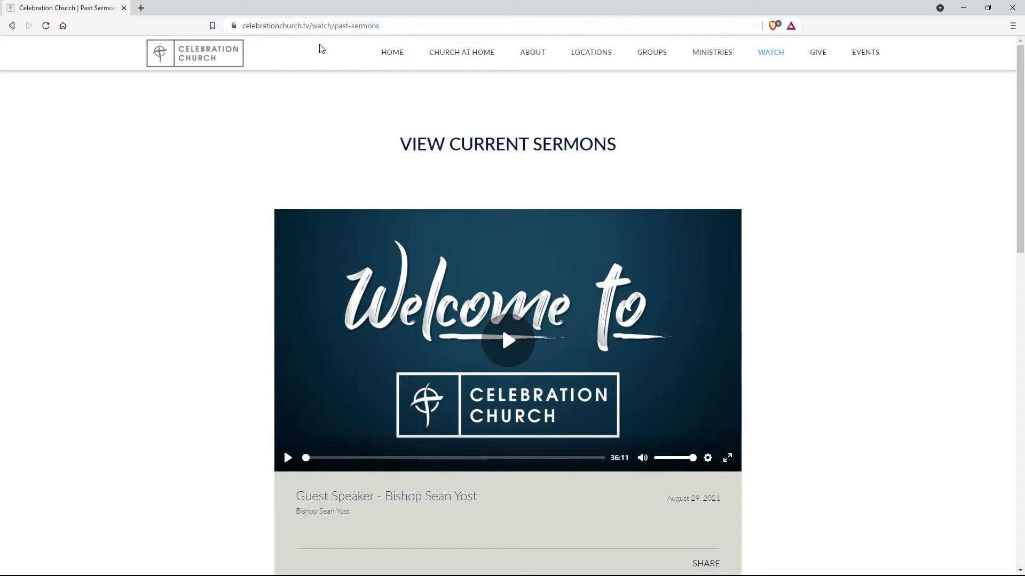
scroll(928, 113, "down", 5)
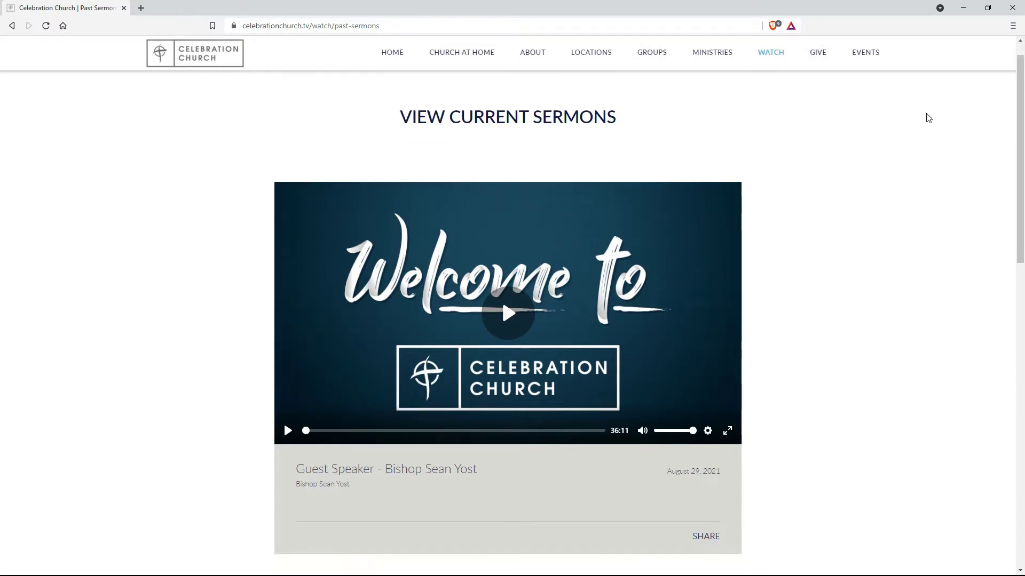
scroll(920, 118, "down", 2)
scroll(921, 117, "up", 6)
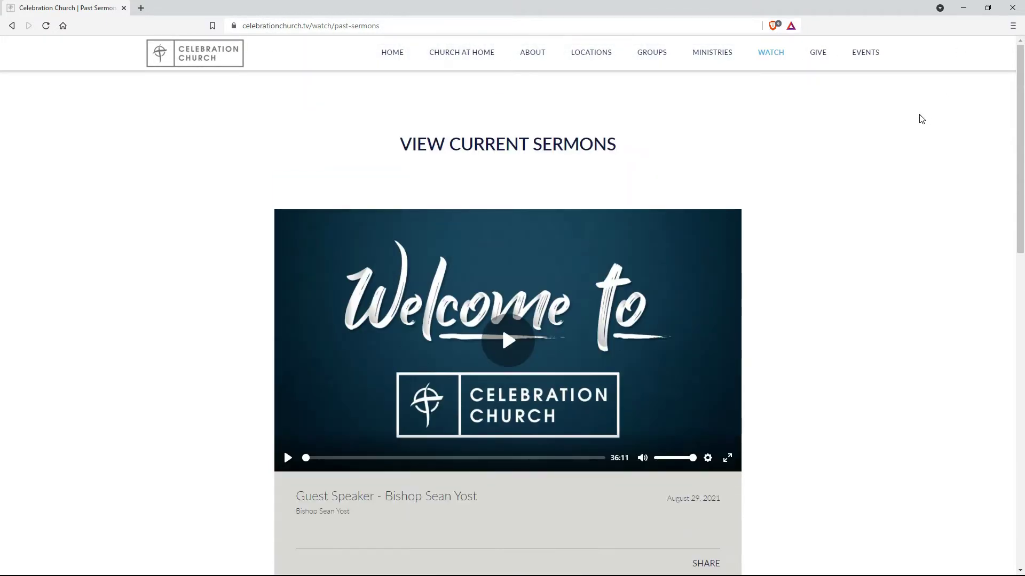
scroll(922, 119, "up", 2)
scroll(921, 119, "down", 4)
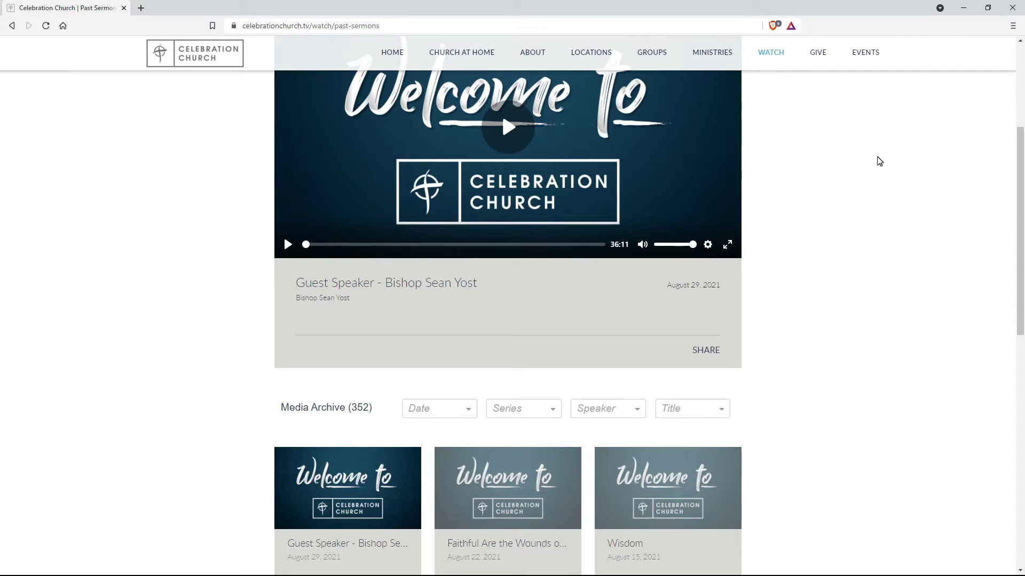
scroll(875, 160, "up", 4)
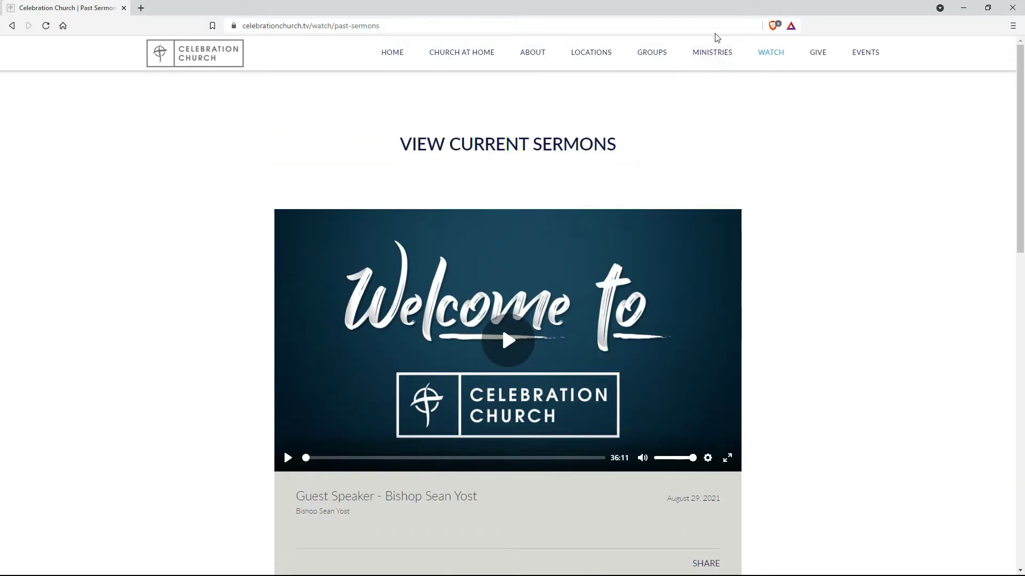
scroll(885, 141, "down", 7)
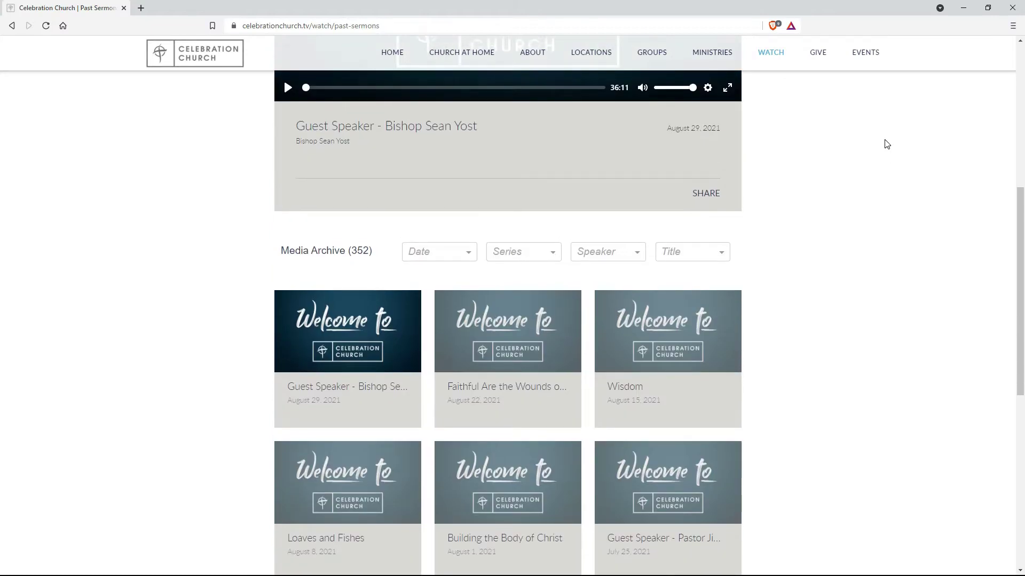
scroll(887, 144, "up", 7)
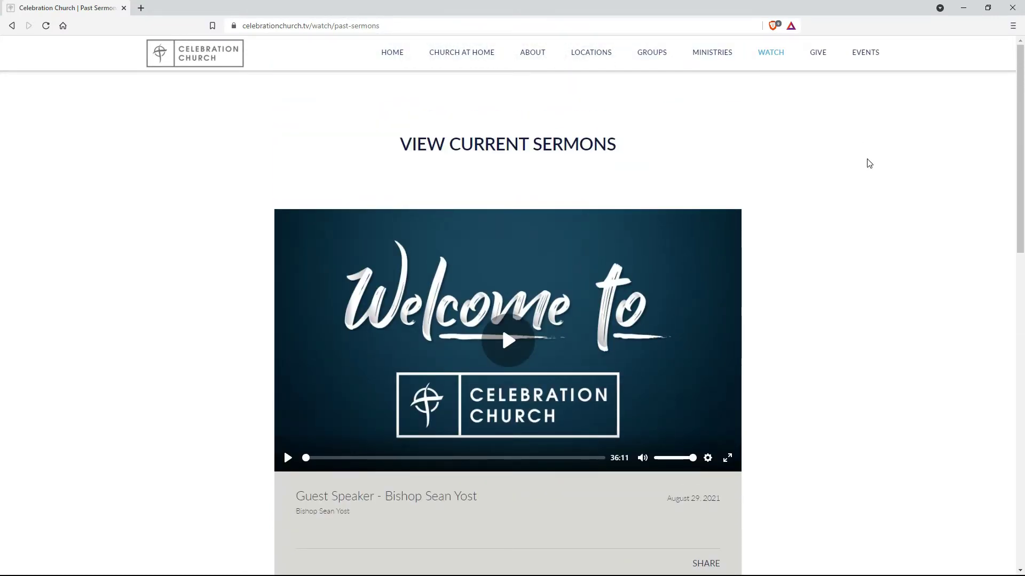
scroll(869, 163, "down", 4)
scroll(869, 163, "up", 4)
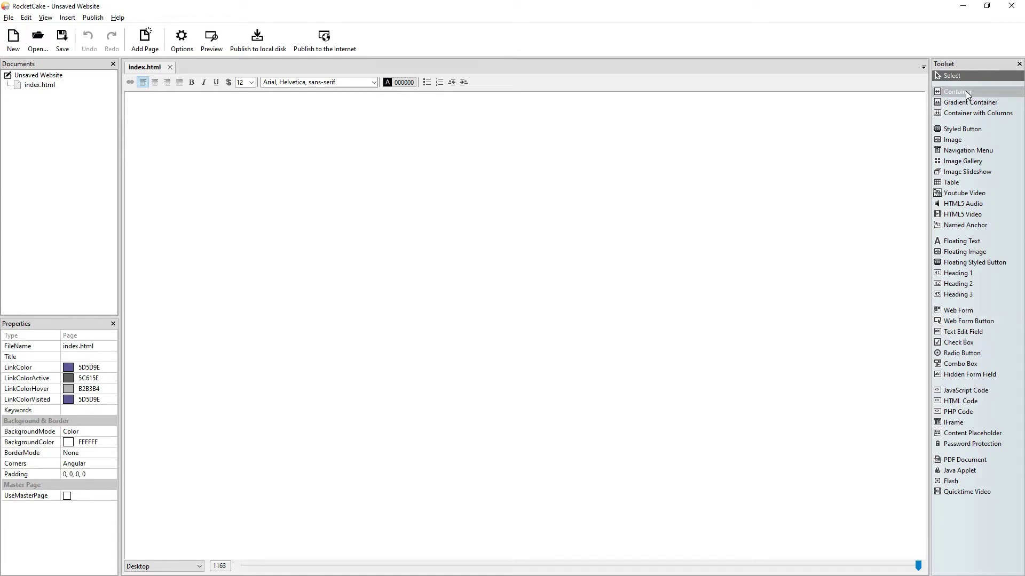
Add a page-top container holding an inner container with MaxWidth 1400, centre-aligned.
left_click_drag(967, 94, 391, 184)
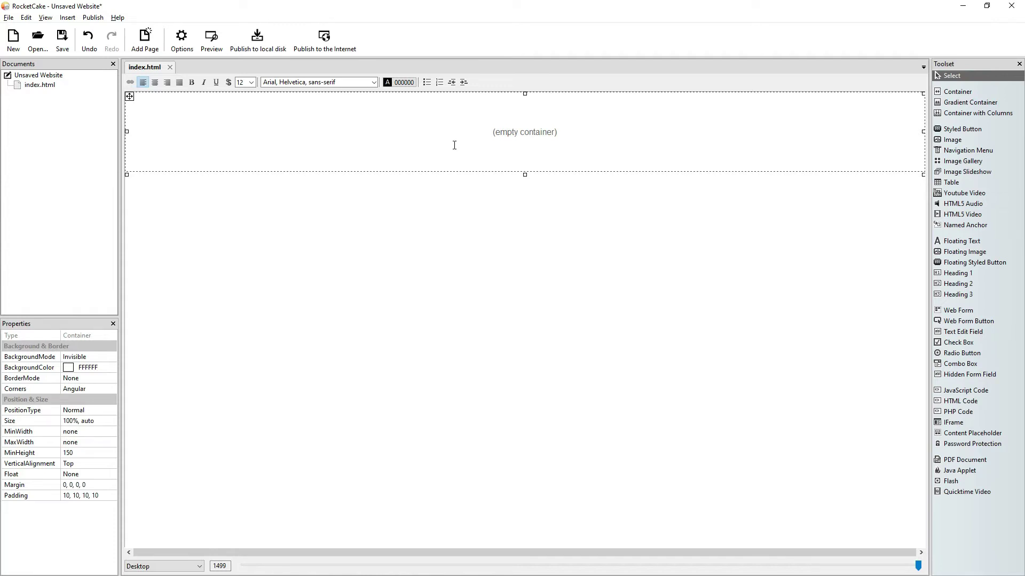
left_click(954, 93)
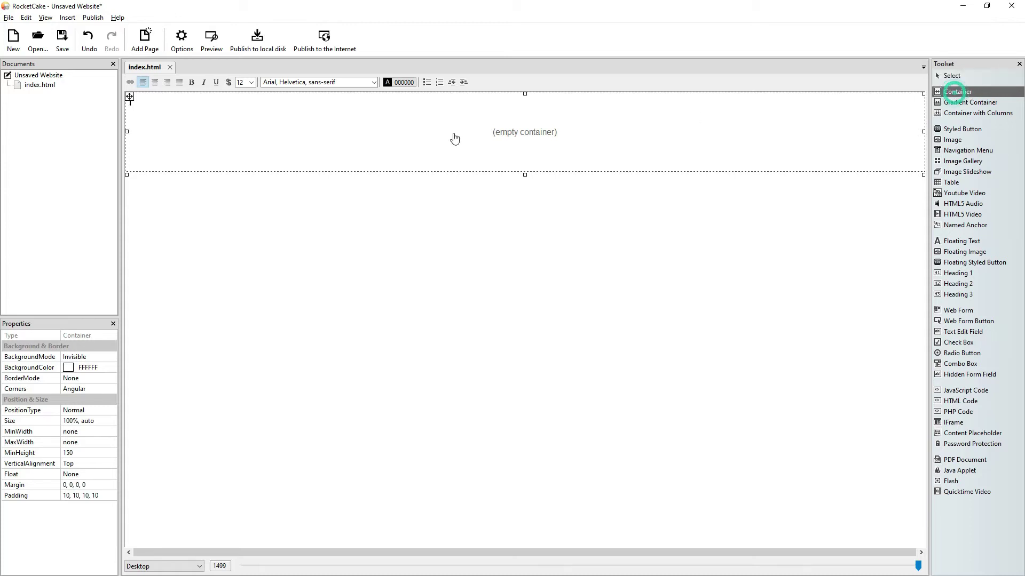
left_click(333, 146)
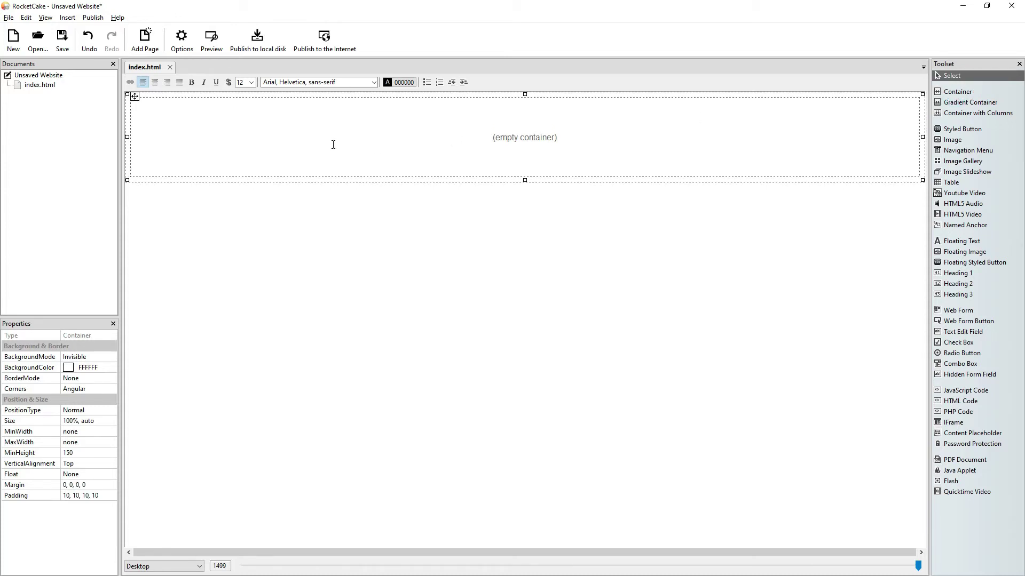
left_click(86, 443)
type("1400")
key("Return")
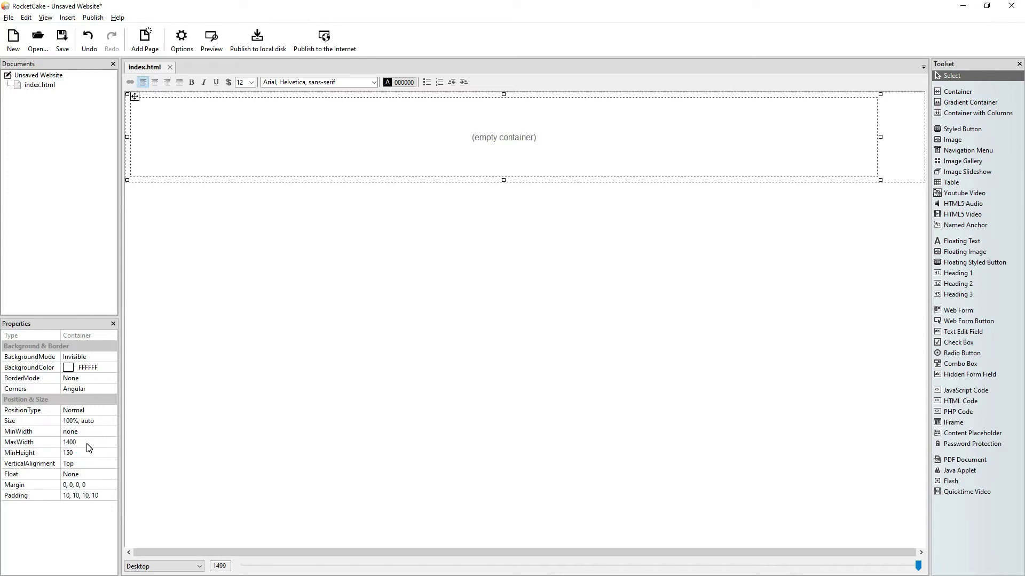
left_click(155, 85)
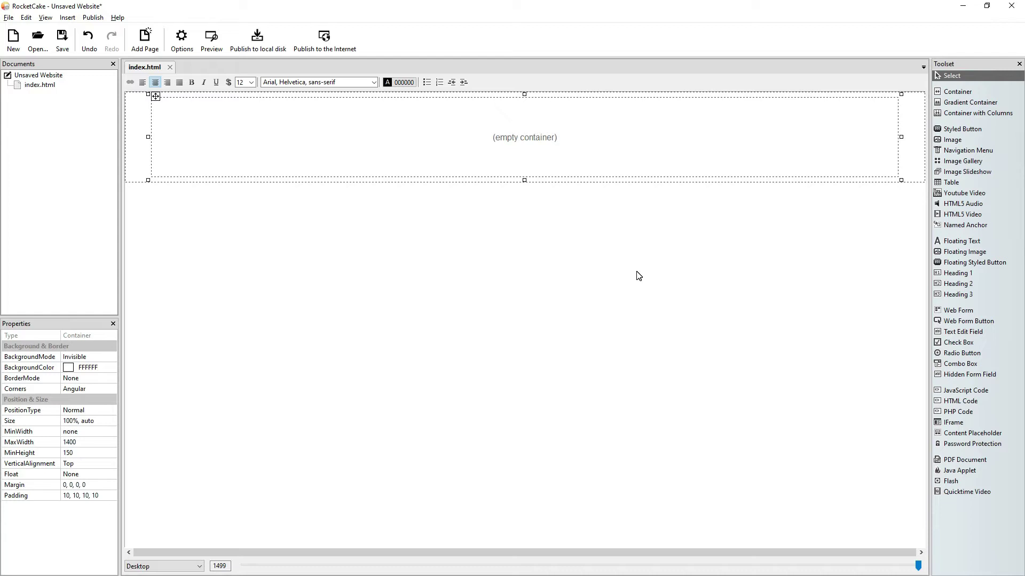
Add a Heading 1 in the inner container reading 'Celebrate' in grey 808080.
left_click(968, 274)
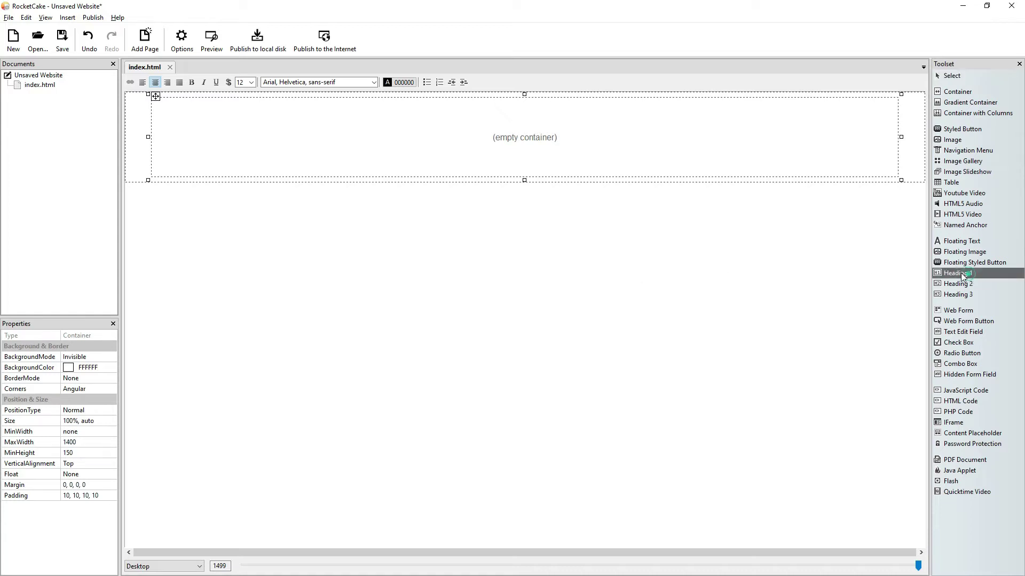
left_click(360, 110)
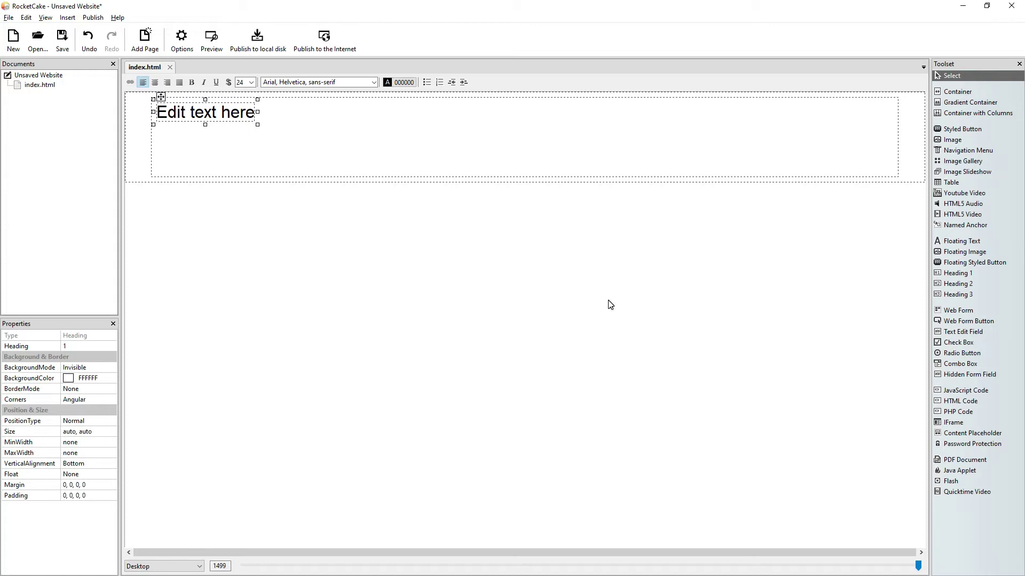
double_click(205, 118)
double_click(204, 114)
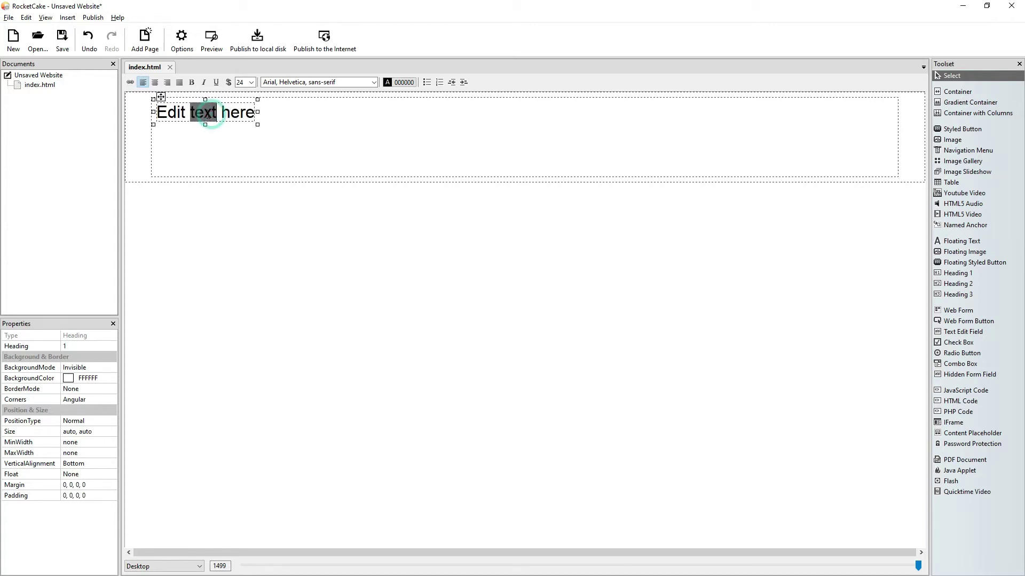
type("Celebra")
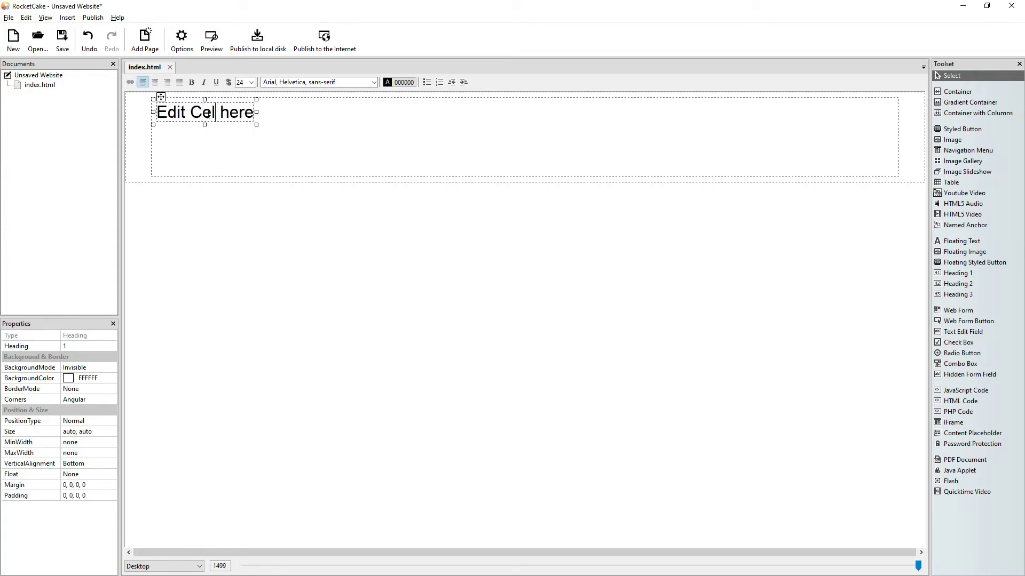
type("te")
key("Delete")
key("Delete")
key("Delete")
key("Delete")
key("Delete")
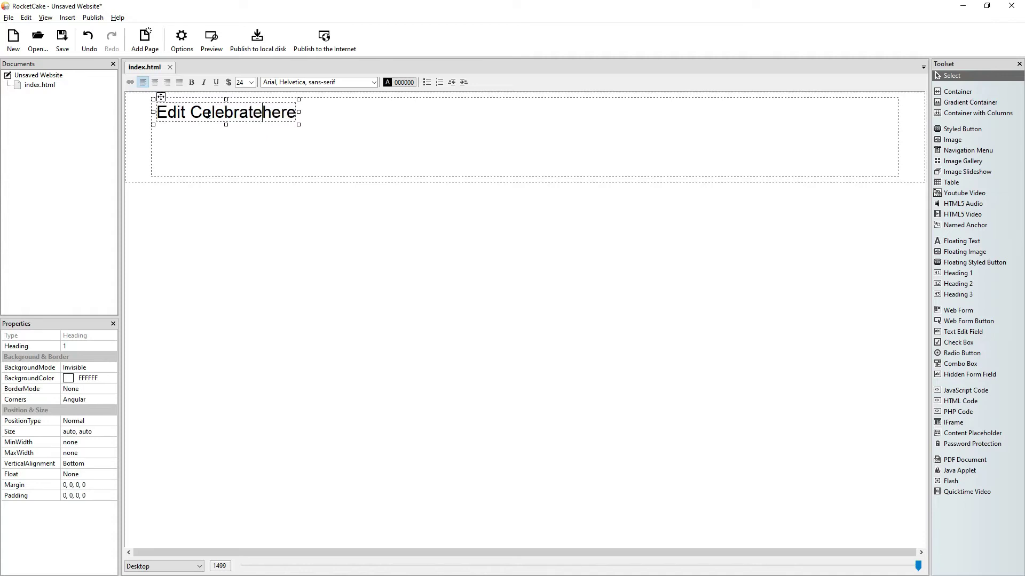
key("Home")
key("Delete")
key("Delete")
key("Delete")
key("Delete")
key("Delete")
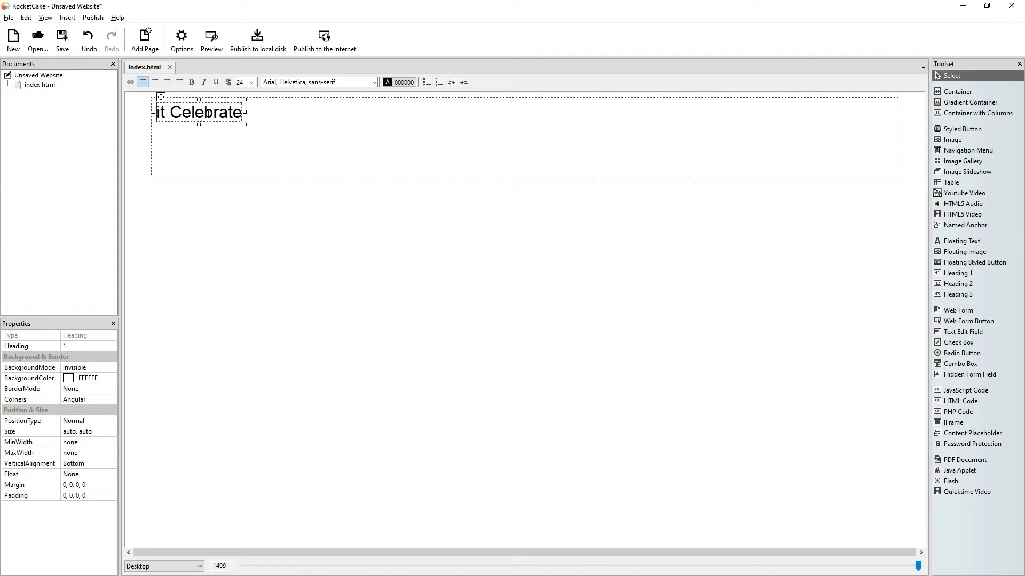
left_click(401, 83)
left_click(301, 129)
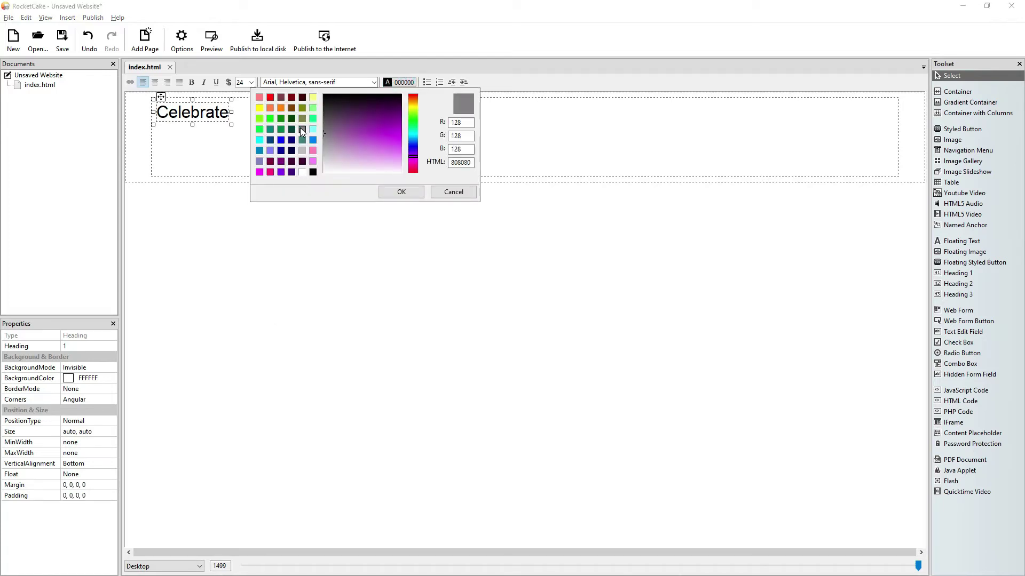
left_click(385, 194)
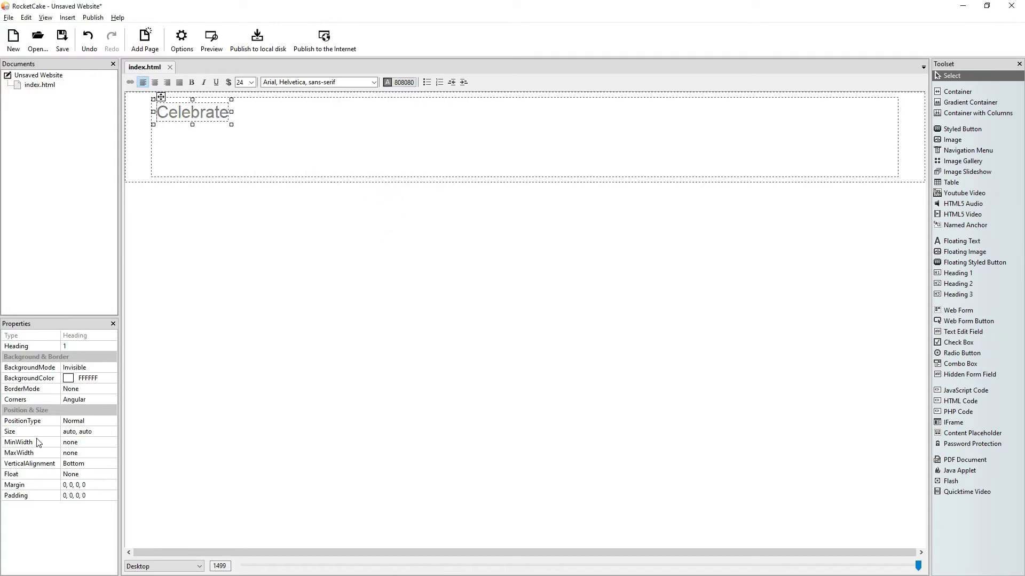
Give the heading a solid border of width 3 in grey 808080.
left_click(112, 390)
left_click(111, 390)
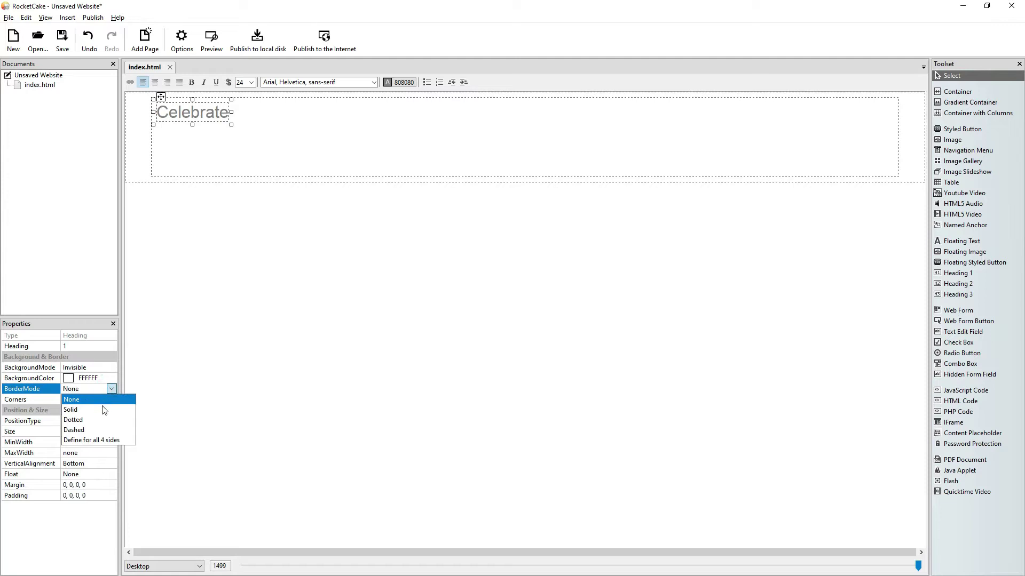
left_click(105, 409)
left_click(81, 410)
left_click(81, 411)
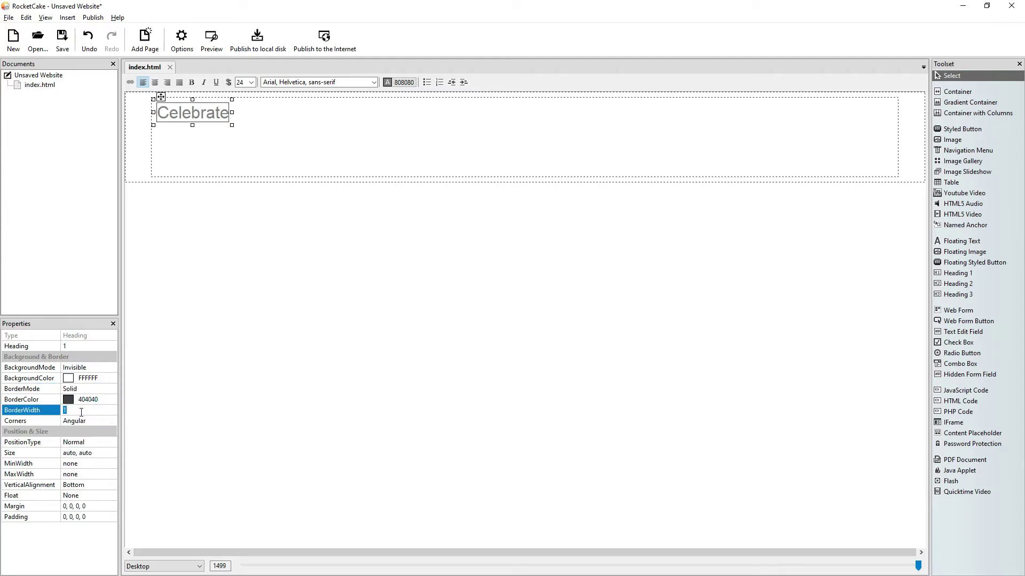
type("3")
key("Return")
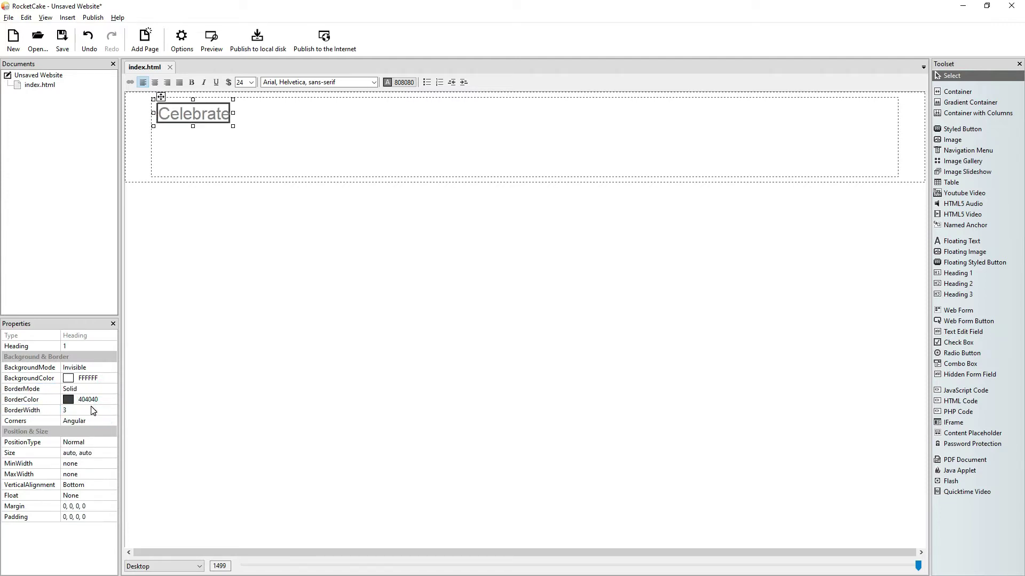
left_click(110, 399)
left_click(110, 400)
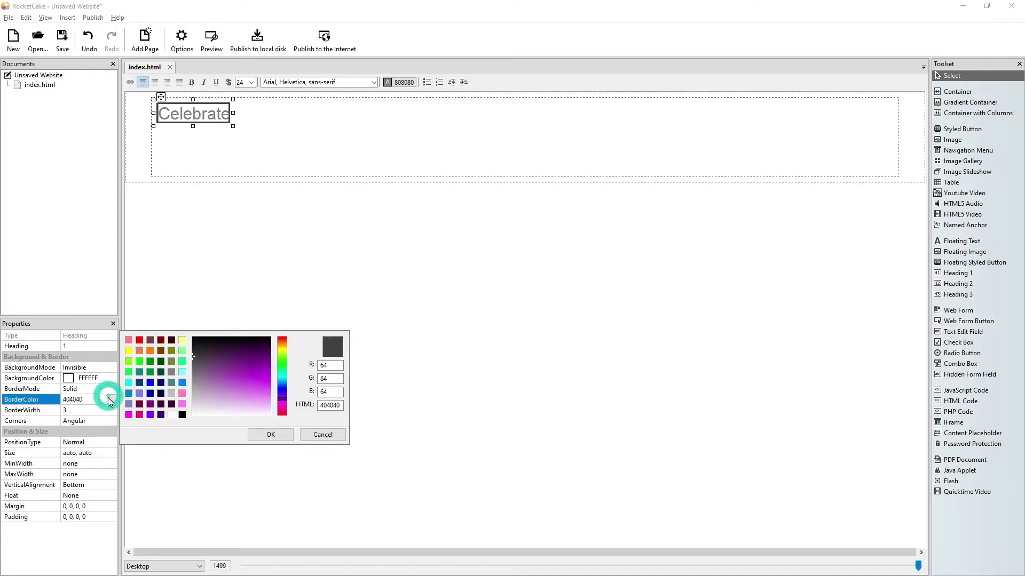
left_click(169, 371)
left_click(258, 434)
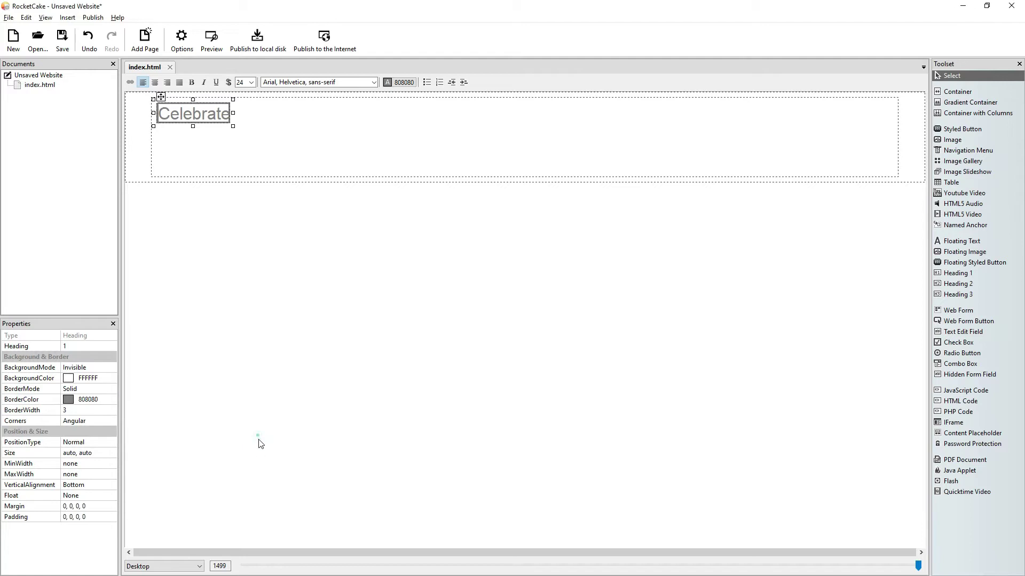
Set the heading's padding to 5, 10, 5, 10.
left_click(95, 518)
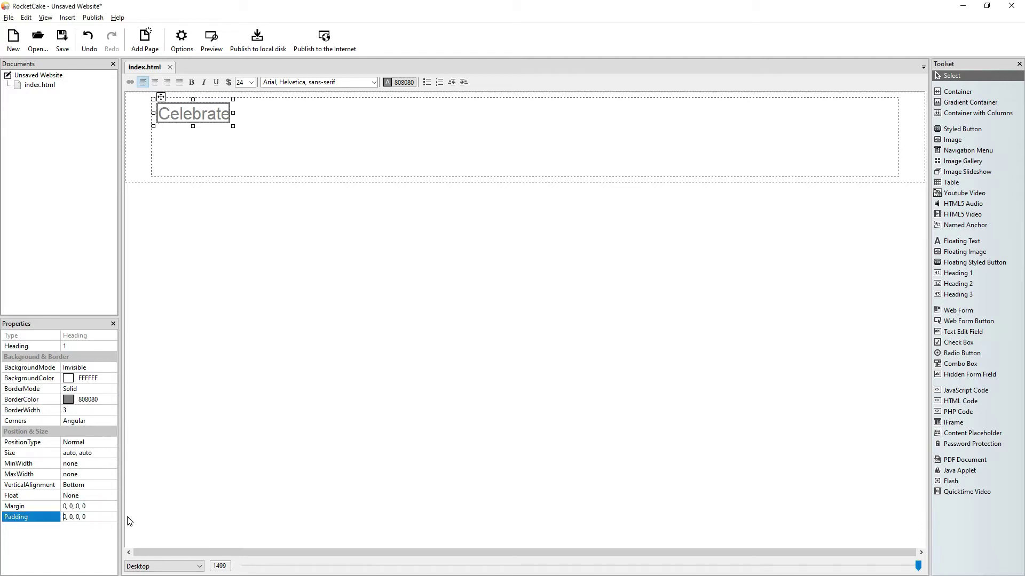
type("5")
key("Delete")
type("1")
key("Return")
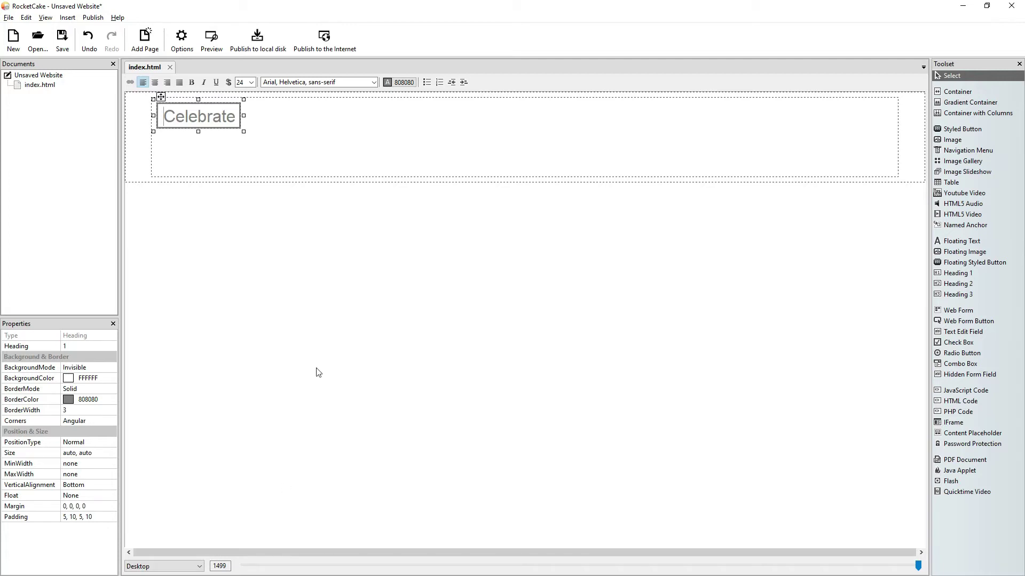
Set the inner container's padding to 0, 0, 0, 0 and its MinHeight to 30.
left_click(384, 154)
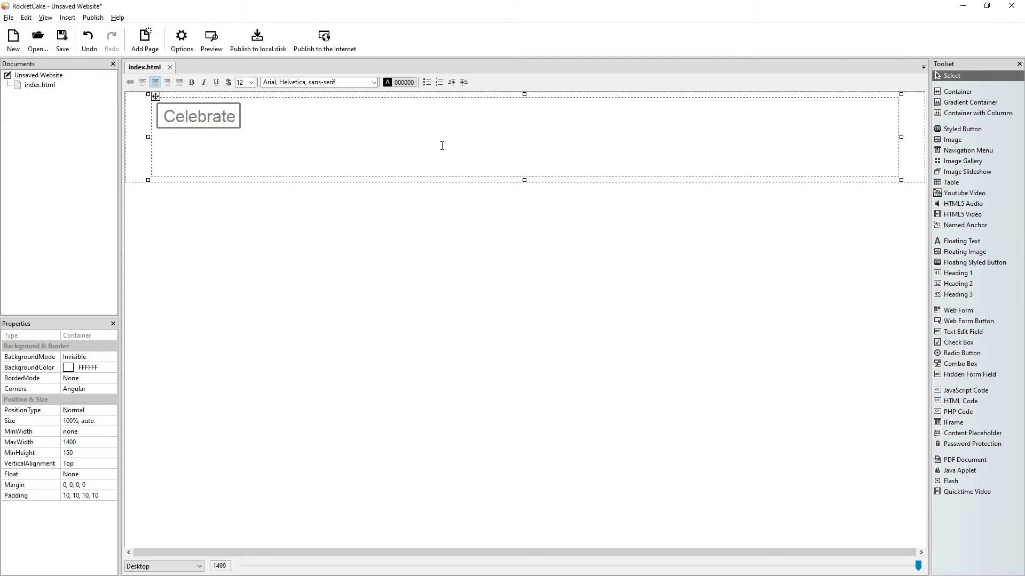
left_click(109, 496)
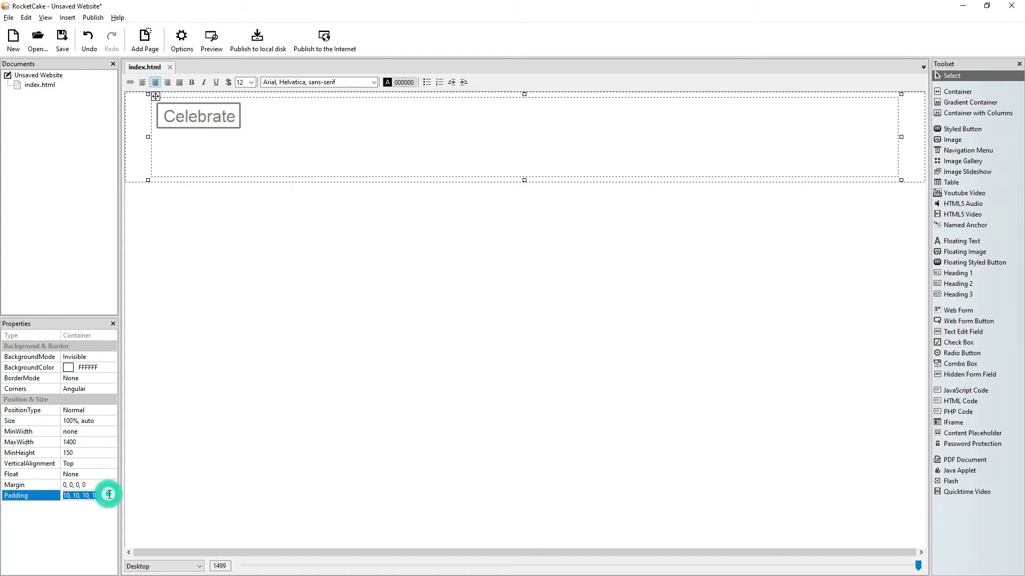
key("Delete")
key("Delete")
type("0")
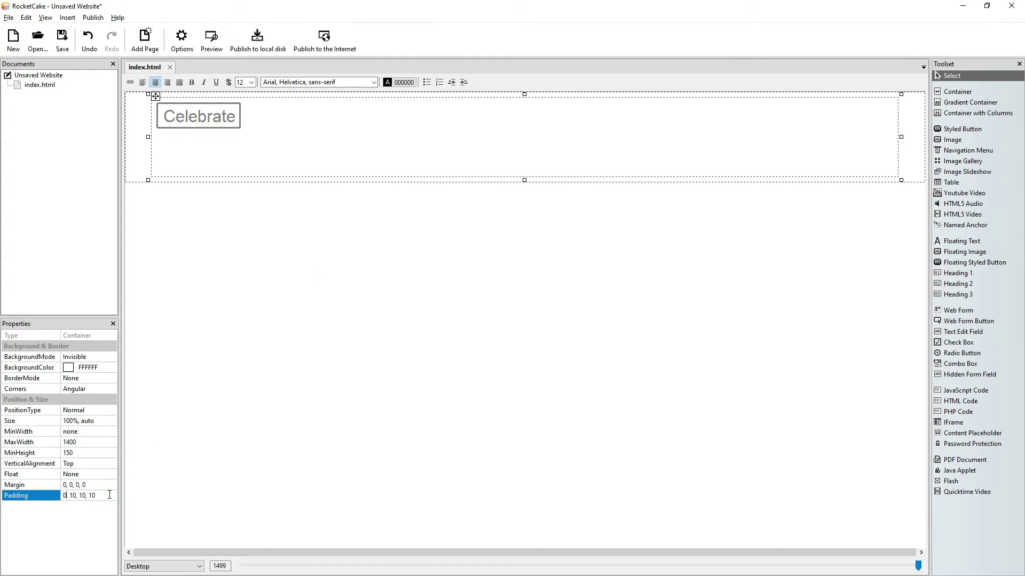
key("Delete")
key("Delete")
key("BackSpace")
type("0,")
key("Return")
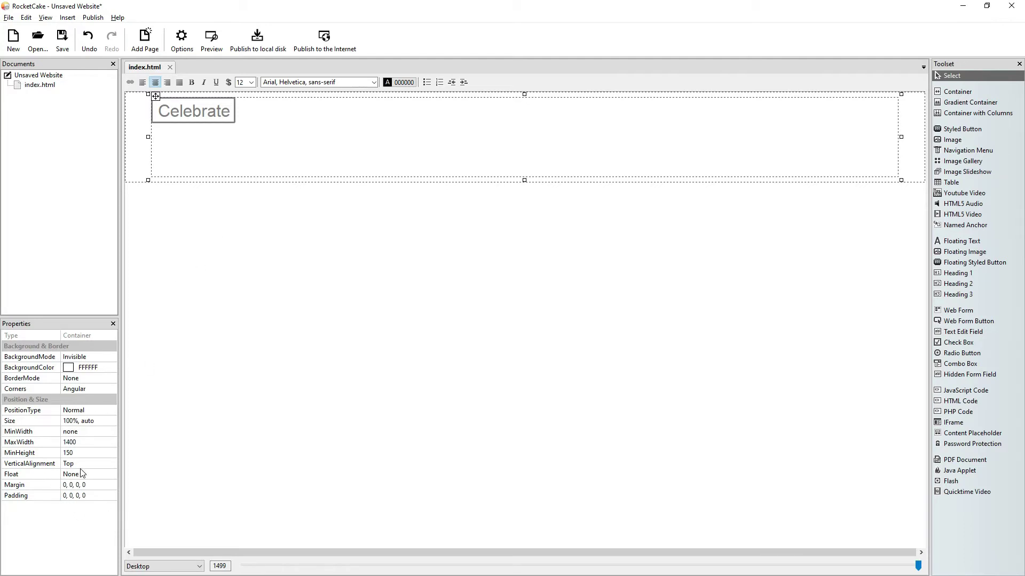
left_click(84, 454)
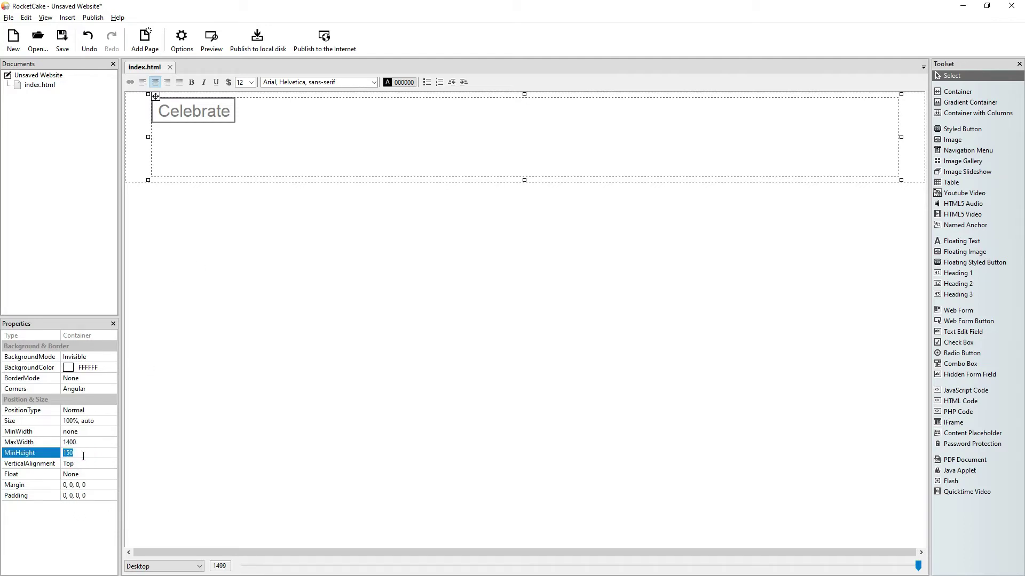
type("30")
key("Return")
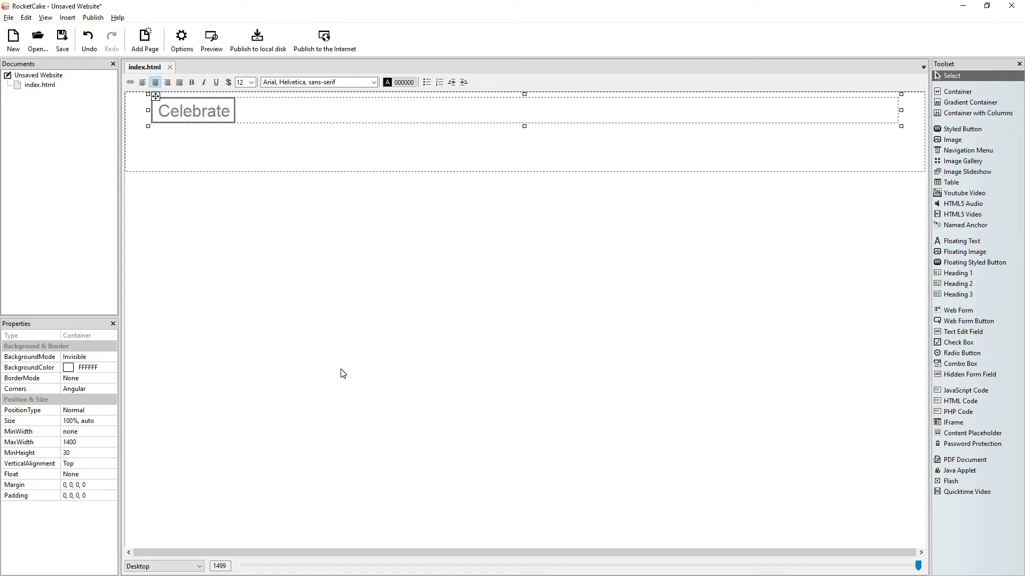
Set the outer header container's MinHeight to 30.
left_click(320, 137)
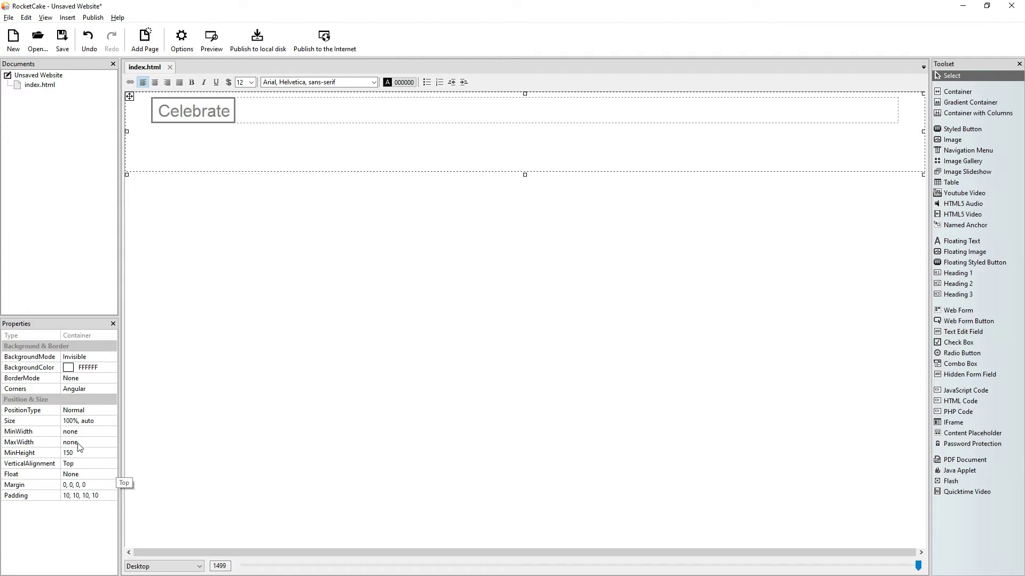
left_click(83, 453)
type("30")
key("Return")
left_click(210, 40)
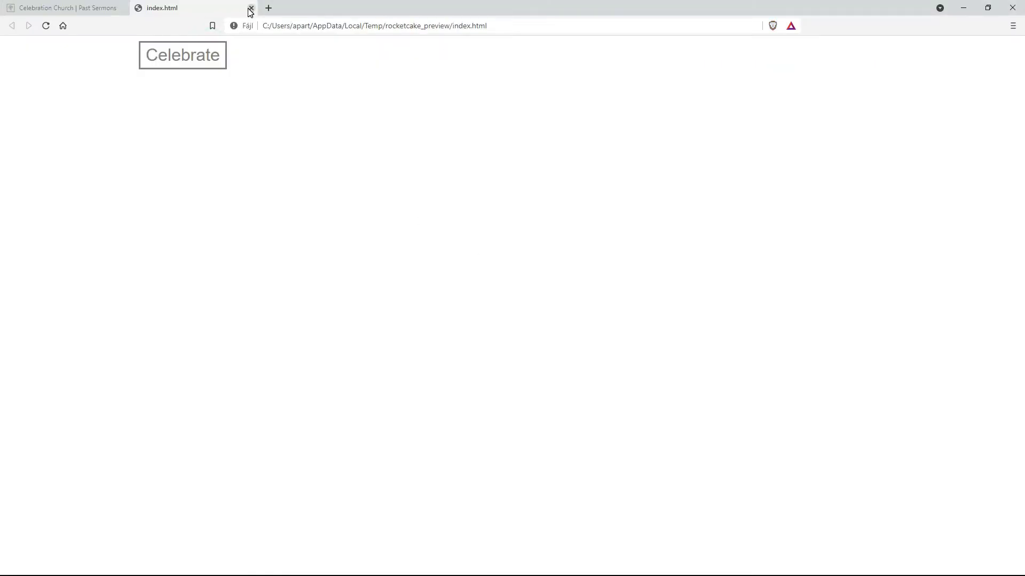
left_click(251, 8)
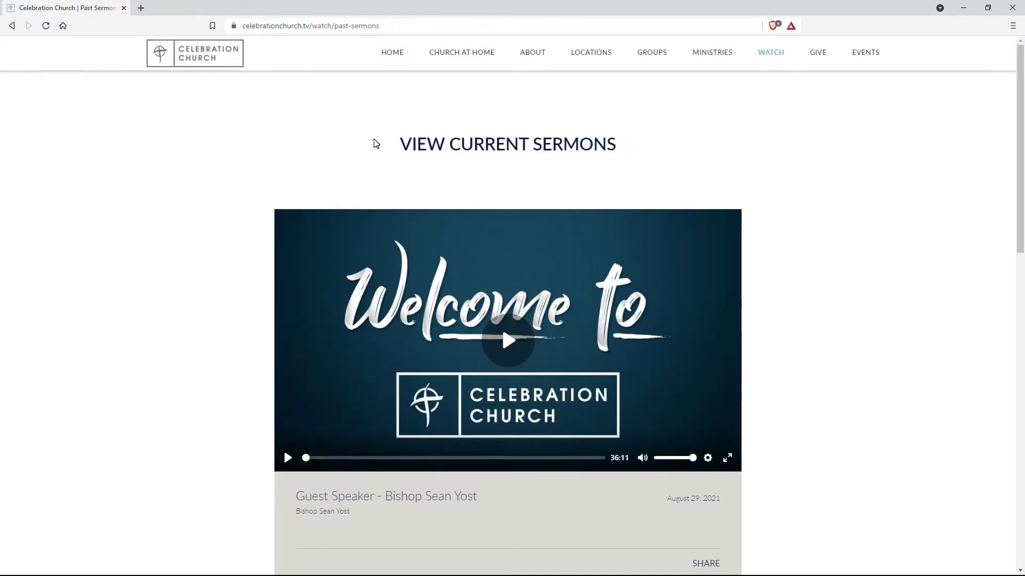
key("alt+Tab")
left_click(912, 113)
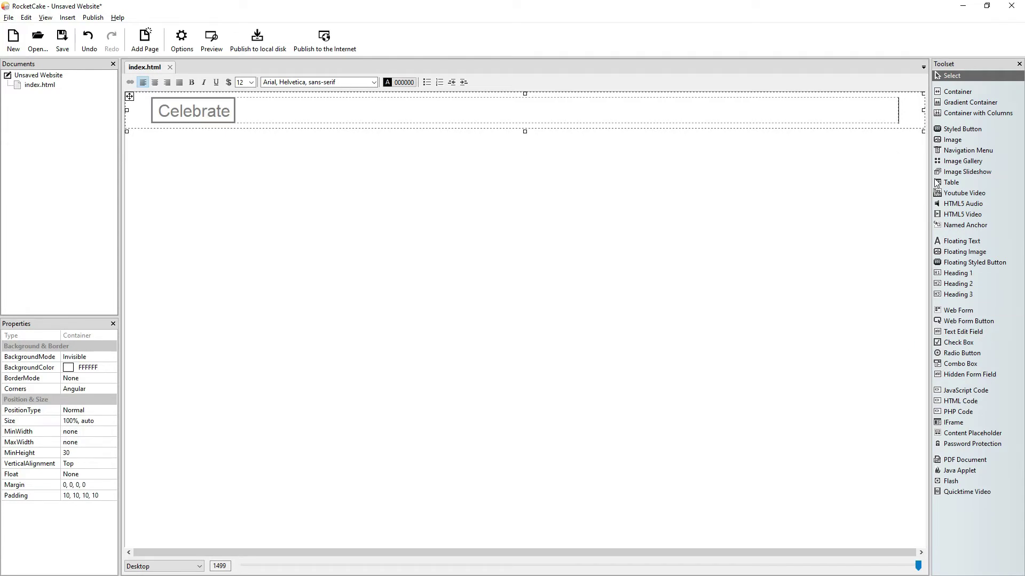
Enable the header container's Box Shadow with OffsetX 0, OffsetY 0 and BlurRadius 5.
right_click(911, 114)
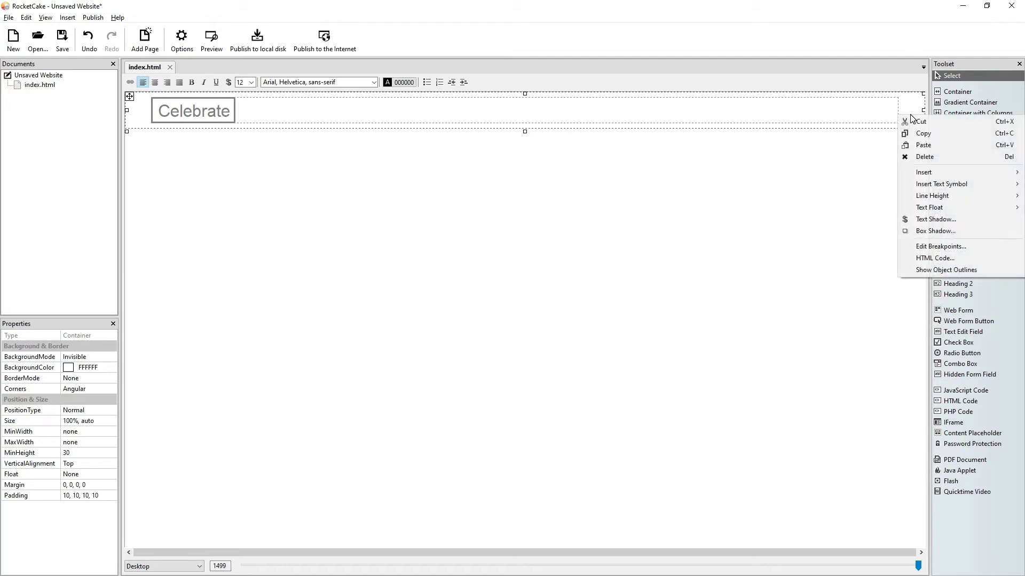
left_click(927, 237)
left_click_drag(906, 232, 448, 206)
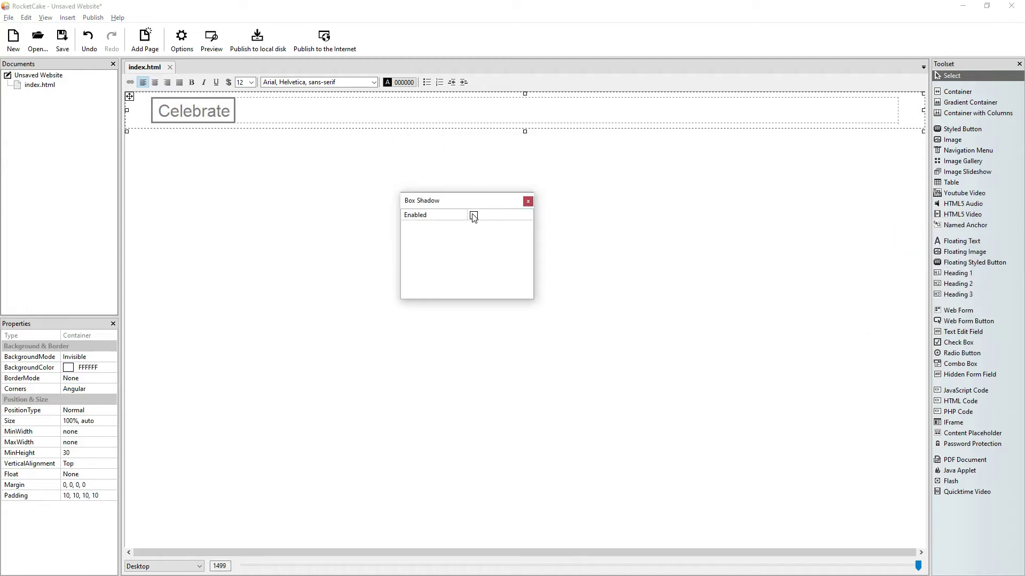
left_click(473, 216)
left_click(483, 267)
type("0")
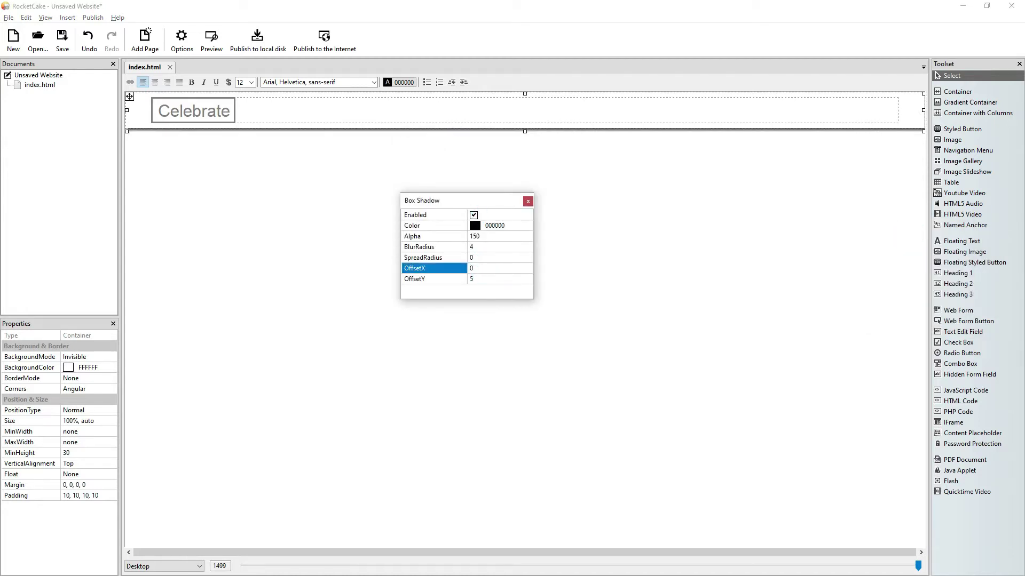
left_click(492, 277)
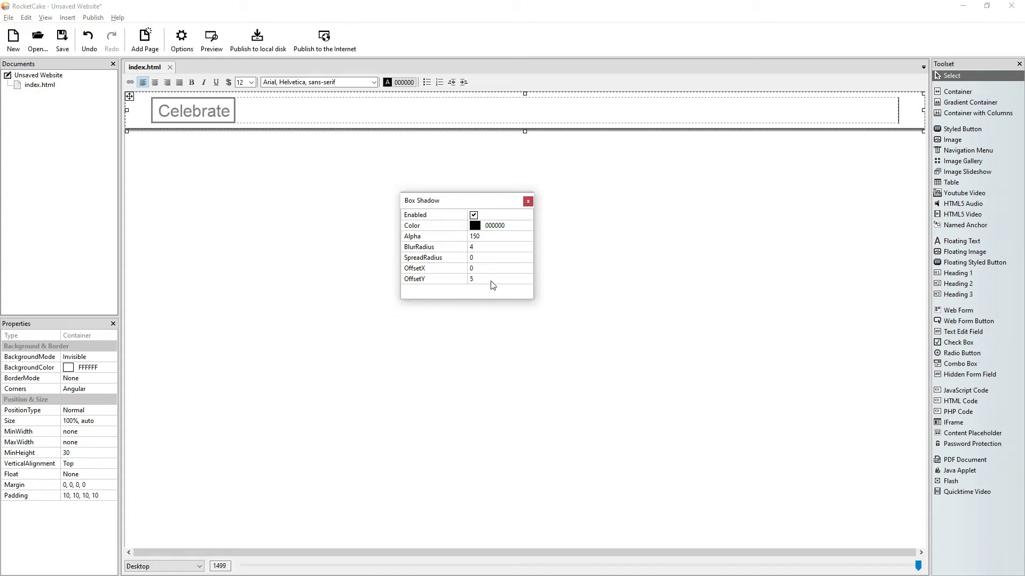
left_click(491, 279)
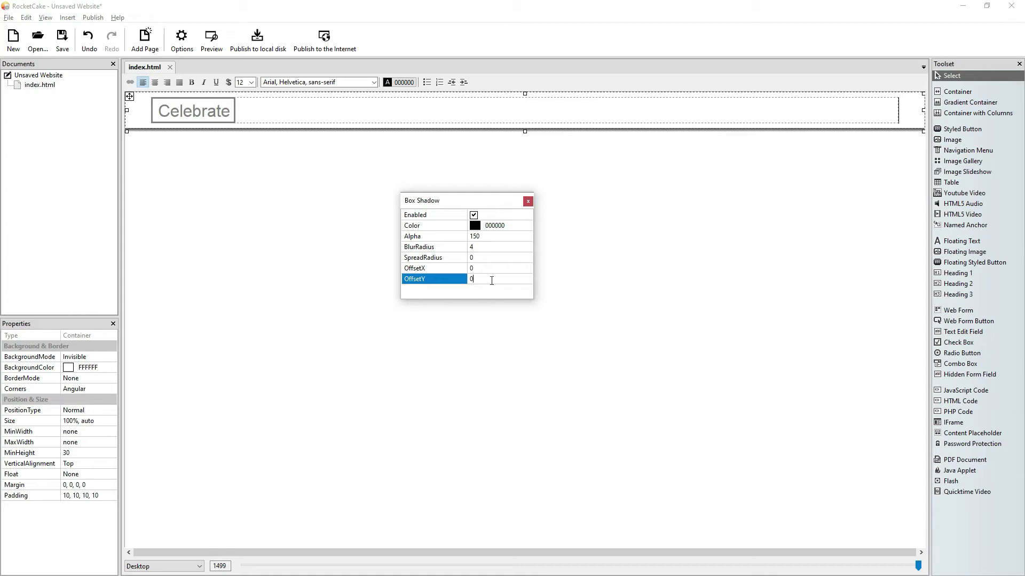
left_click(481, 248)
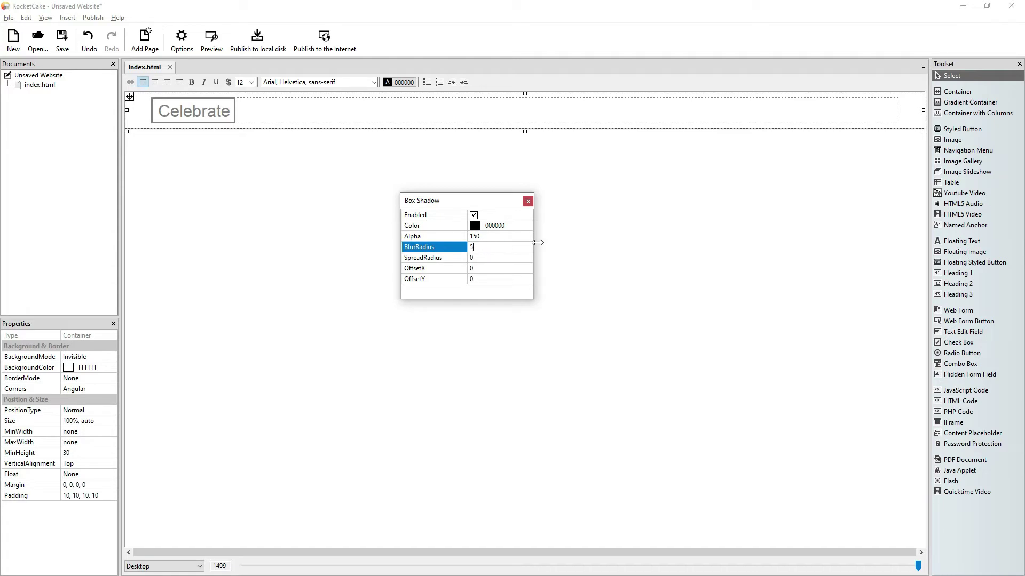
left_click(525, 205)
left_click(551, 217)
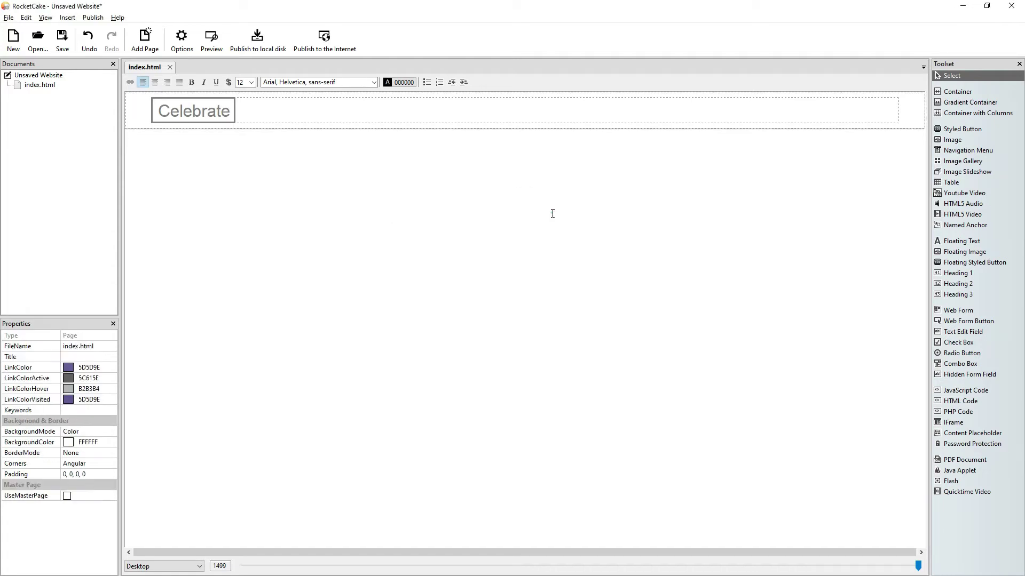
Preview index.html in the browser, compare it with the Celebration Church page, and return to RocketCake.
left_click(212, 39)
left_click(81, 10)
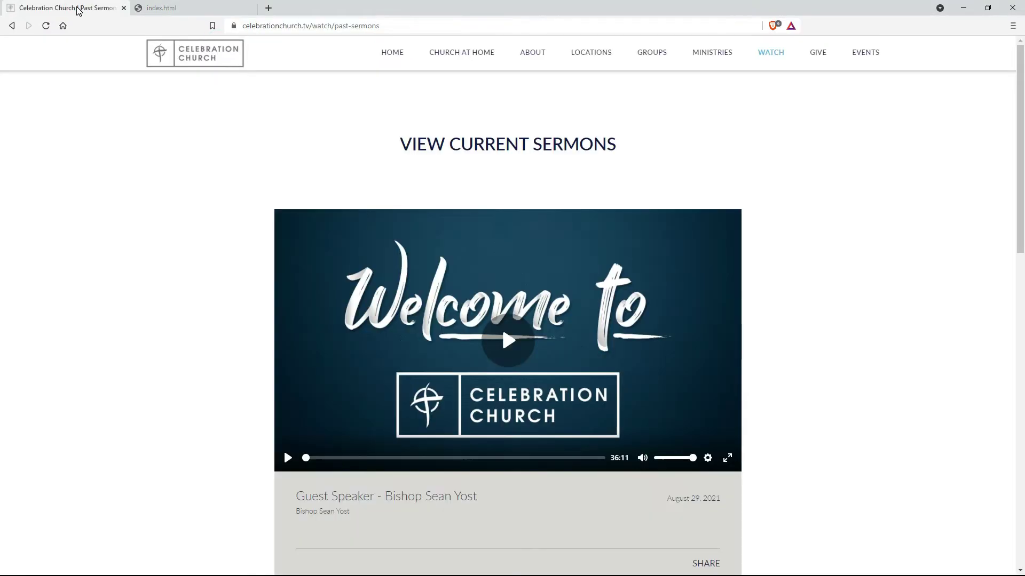
left_click(169, 7)
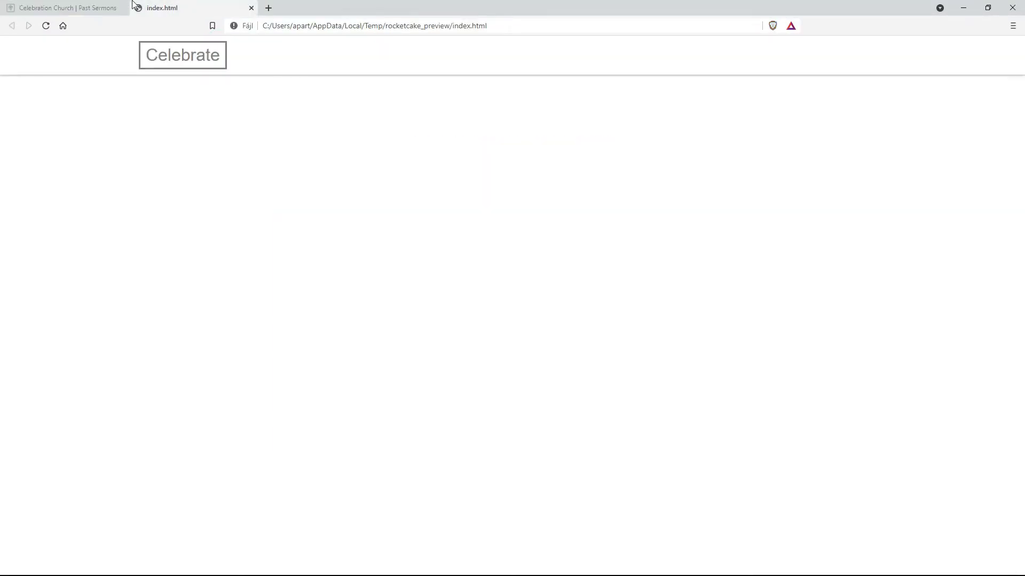
left_click(113, 8)
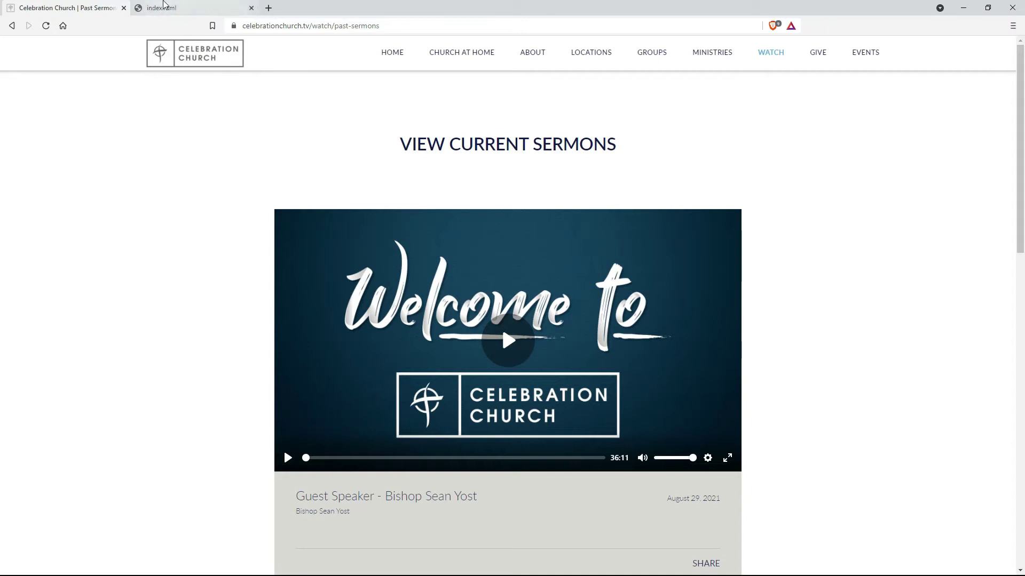
left_click(164, 5)
key("alt+Tab")
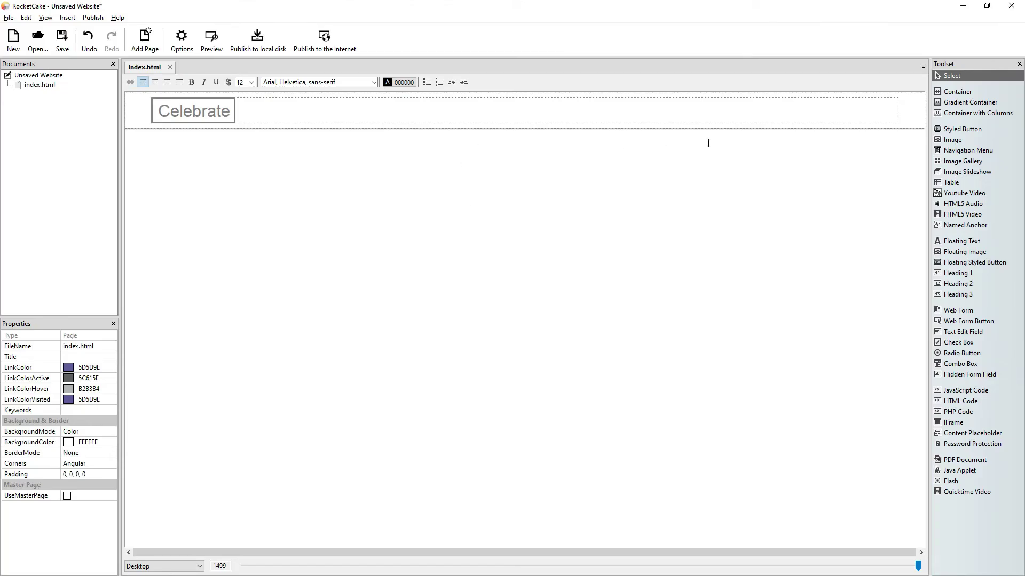
right_click(140, 105)
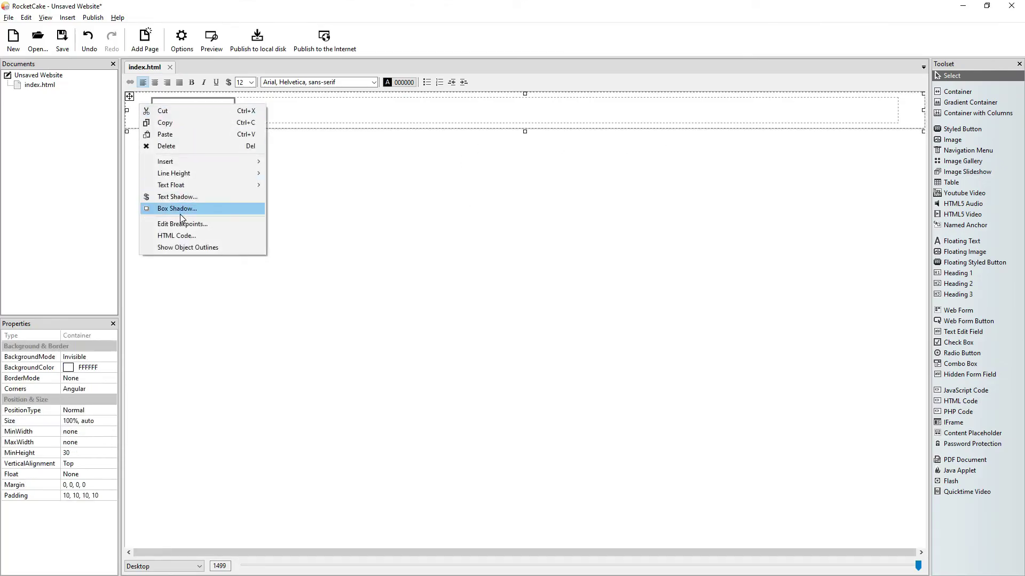
Change the header box shadow's BlurRadius to 7 and preview the page in the browser.
left_click(199, 207)
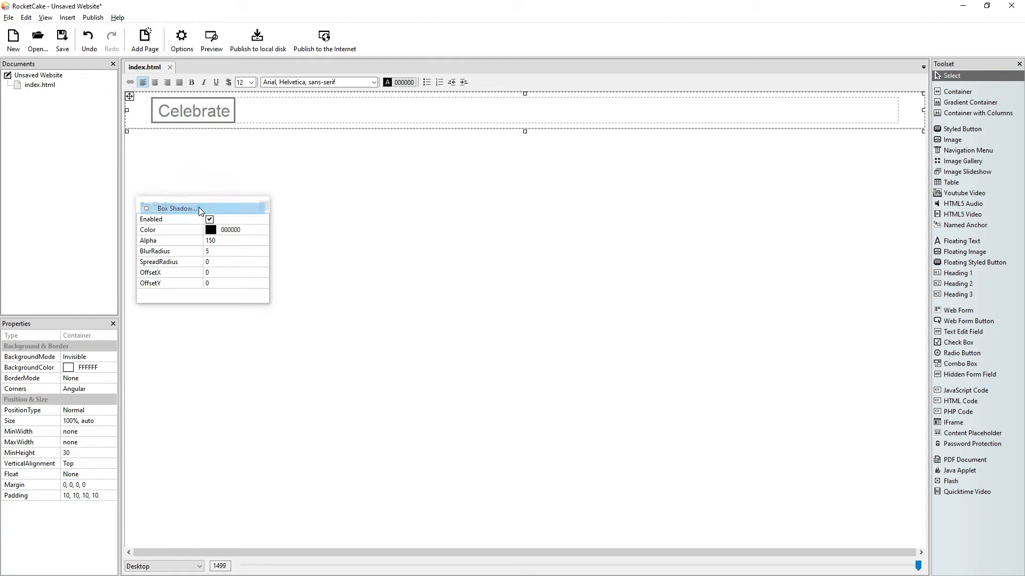
left_click(219, 252)
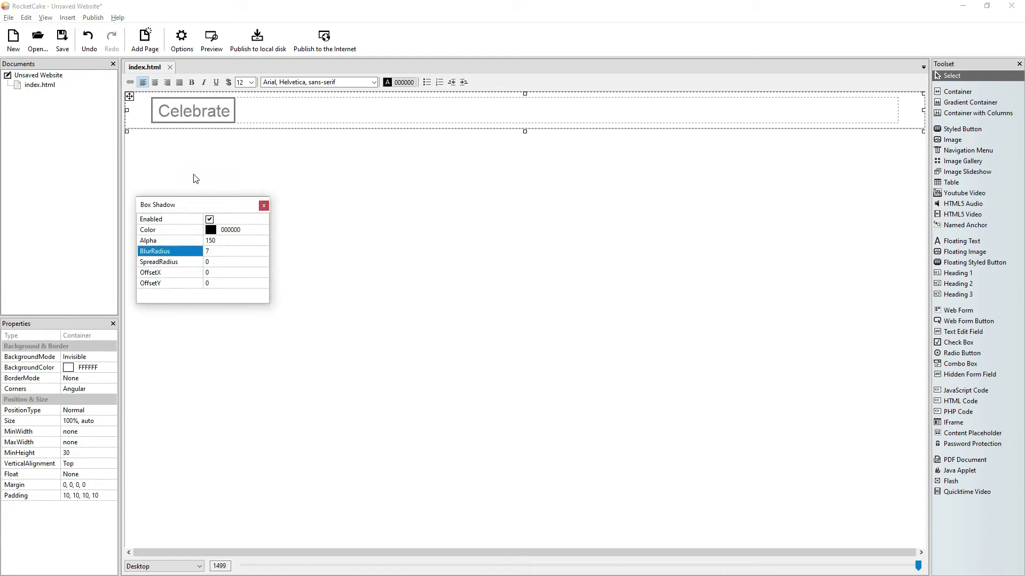
left_click(274, 187)
left_click(264, 206)
left_click(208, 37)
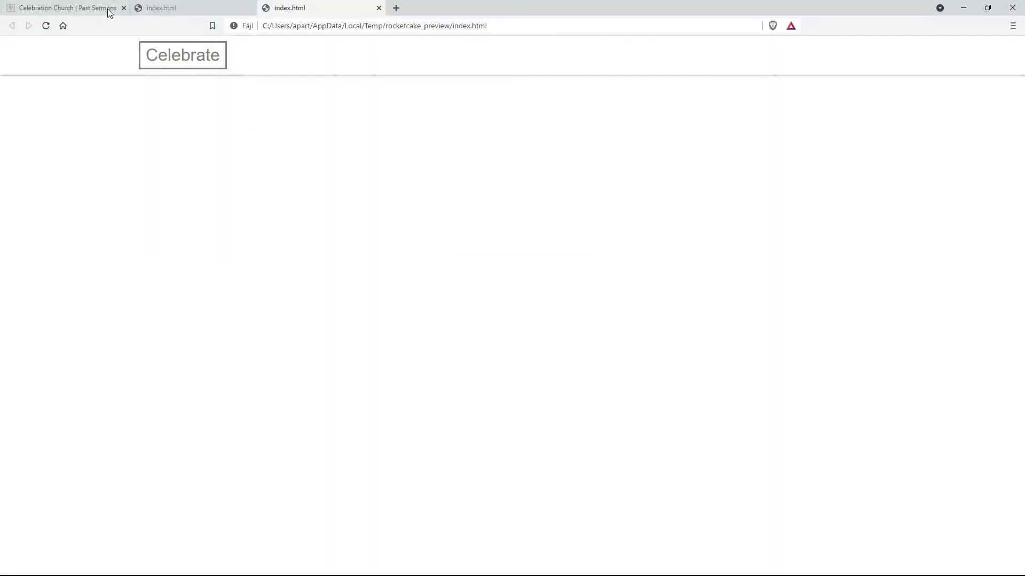
Compare the Celebrate preview with the Celebration Church sermons page across browser tabs.
left_click(110, 10)
left_click(282, 10)
left_click(88, 9)
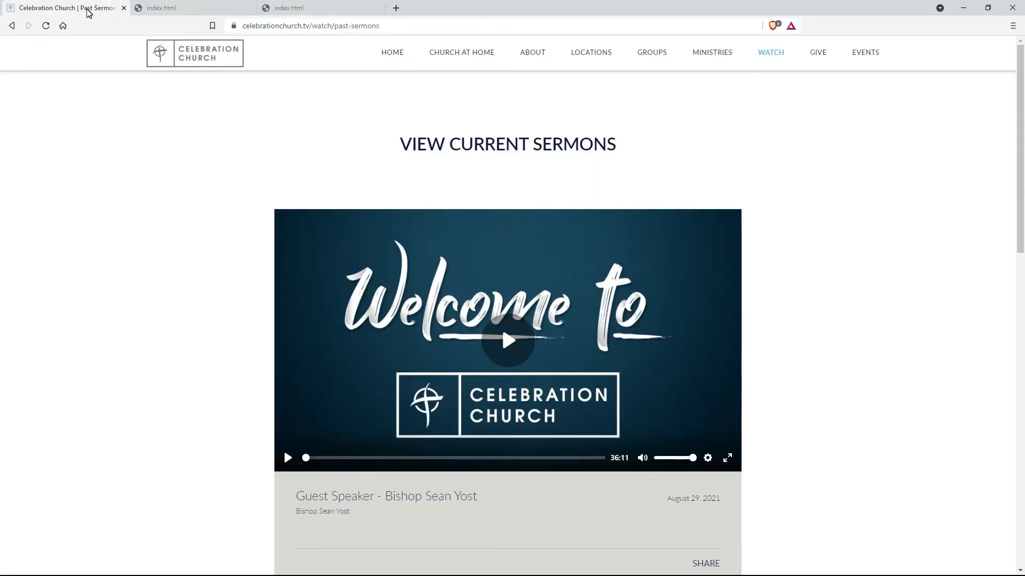
left_click(297, 10)
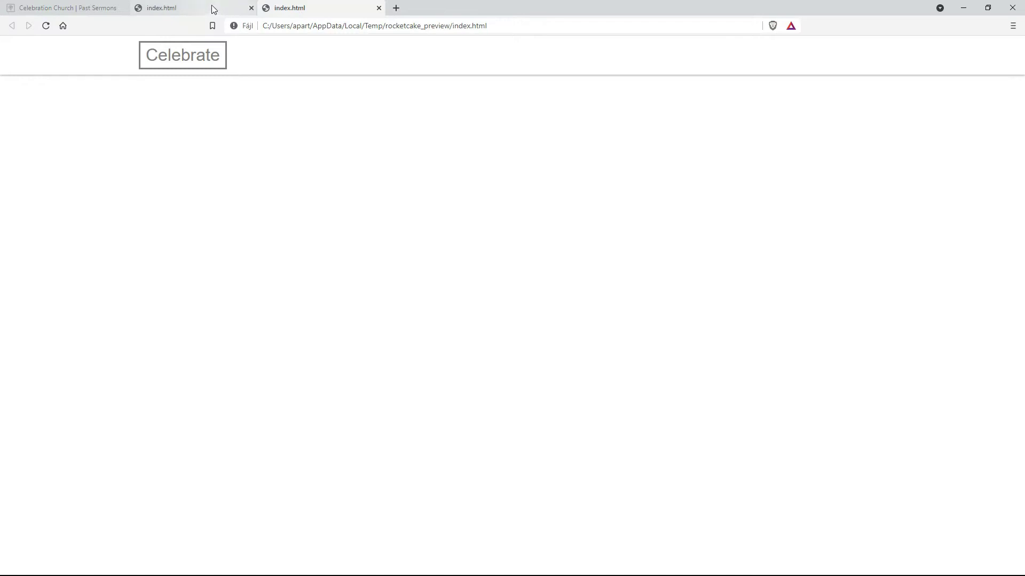
left_click(213, 10)
left_click(280, 8)
Close the older duplicate preview tab and go back to RocketCake.
left_click(251, 8)
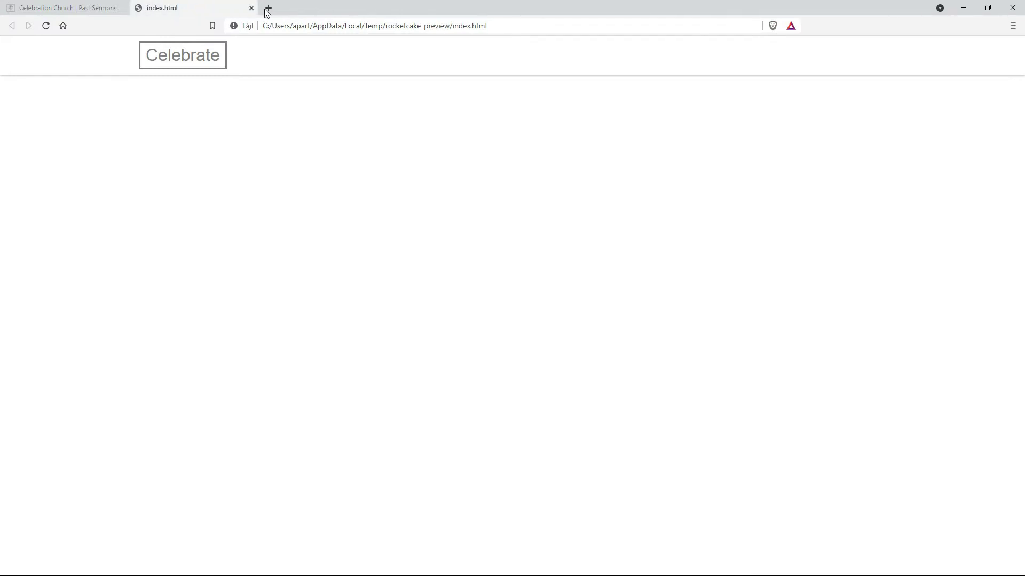
left_click(103, 11)
left_click(168, 9)
key("alt+Tab")
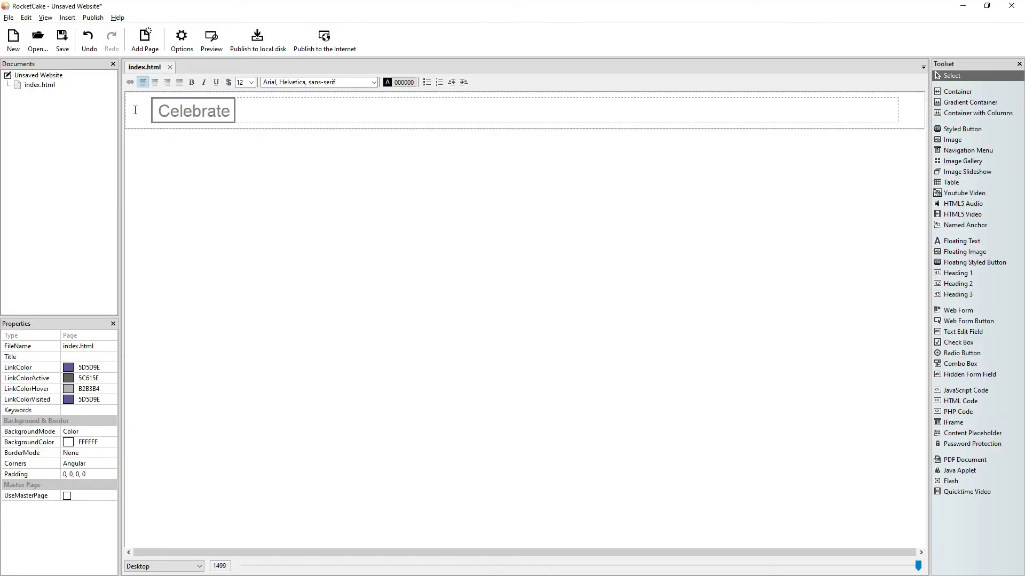
Set the header container's box shadow blur radius to 7 and preview the page.
right_click(135, 110)
left_click(203, 215)
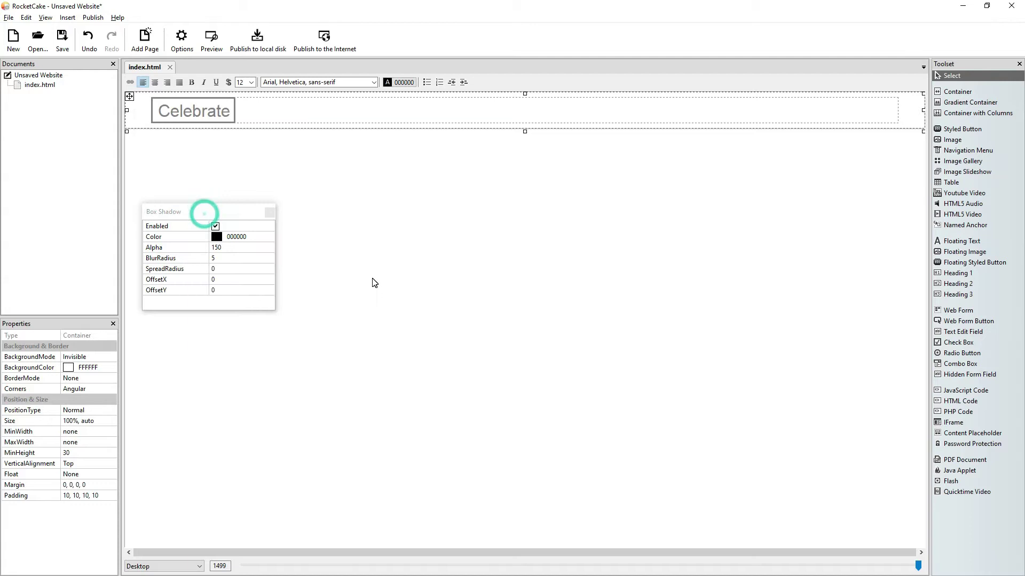
left_click(222, 260)
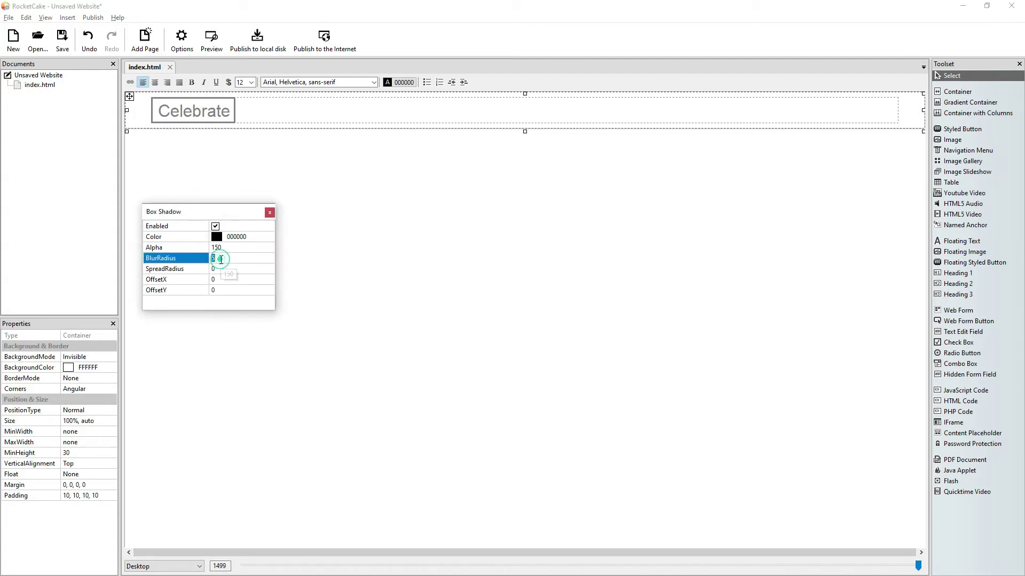
left_click(230, 309)
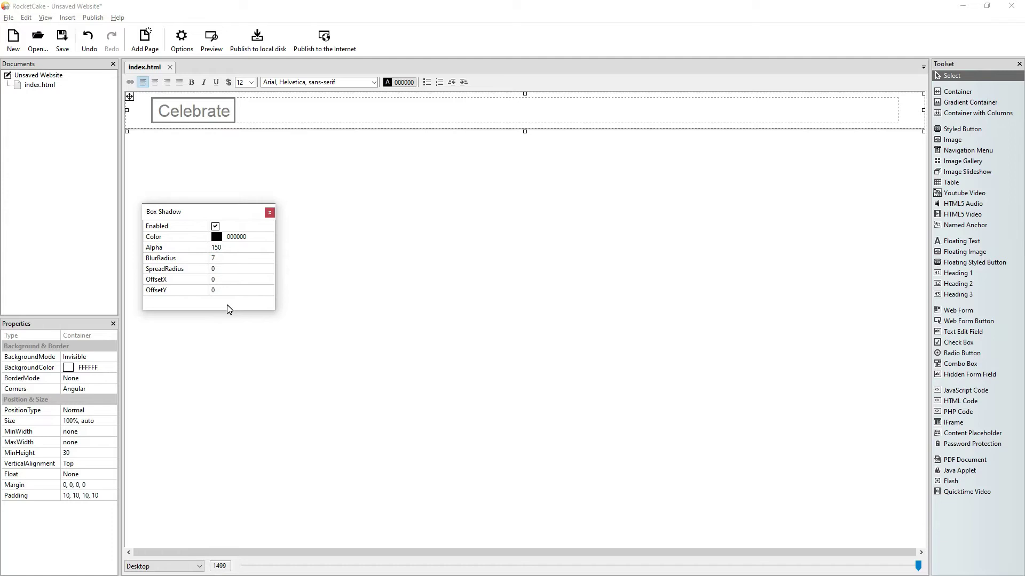
left_click(208, 43)
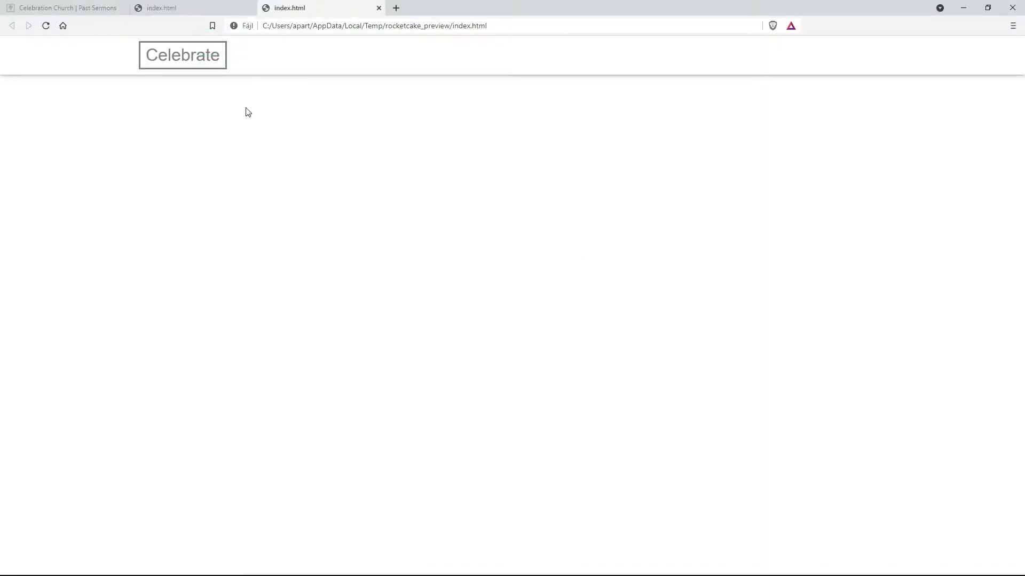
Close the older duplicate preview tab and return to RocketCake.
left_click(89, 11)
left_click(276, 6)
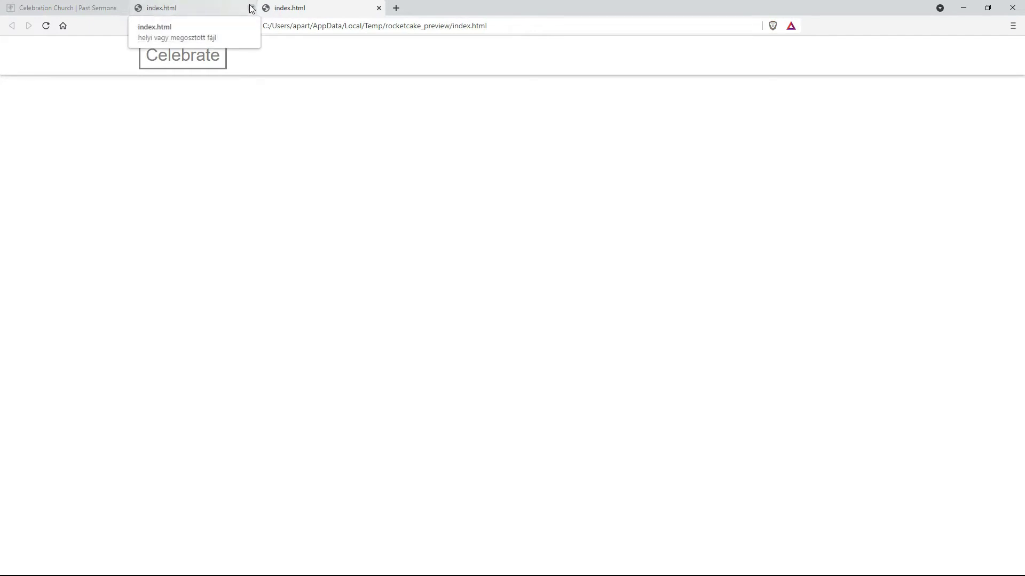
left_click(250, 8)
key("alt+Tab")
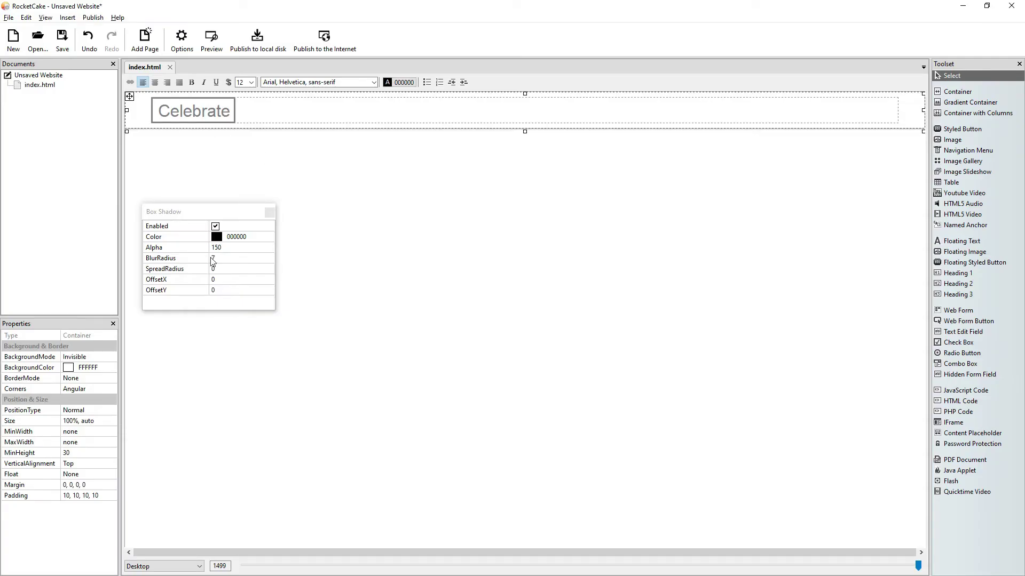
Lower the shadow BlurRadius to 6 and bring up its colour choices.
left_click(233, 260)
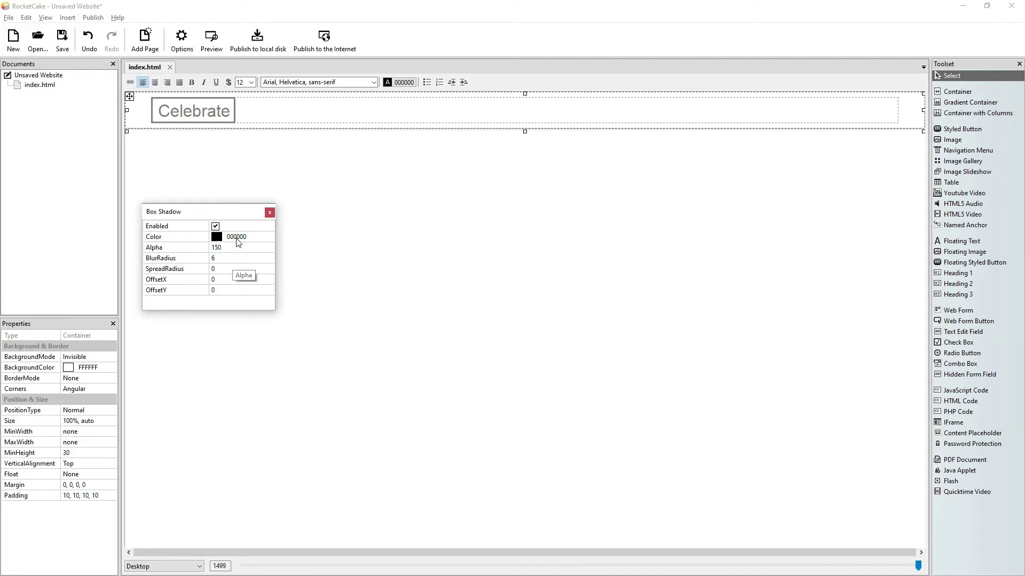
left_click(235, 238)
left_click(268, 237)
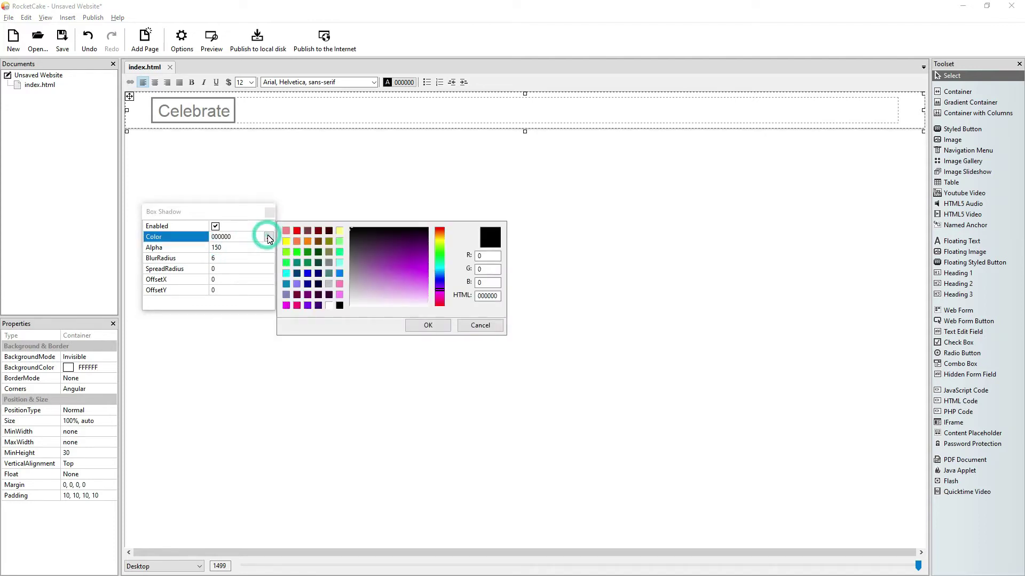
Try a mid-grey shadow colour, preview it, and compare with the church site.
left_click(328, 263)
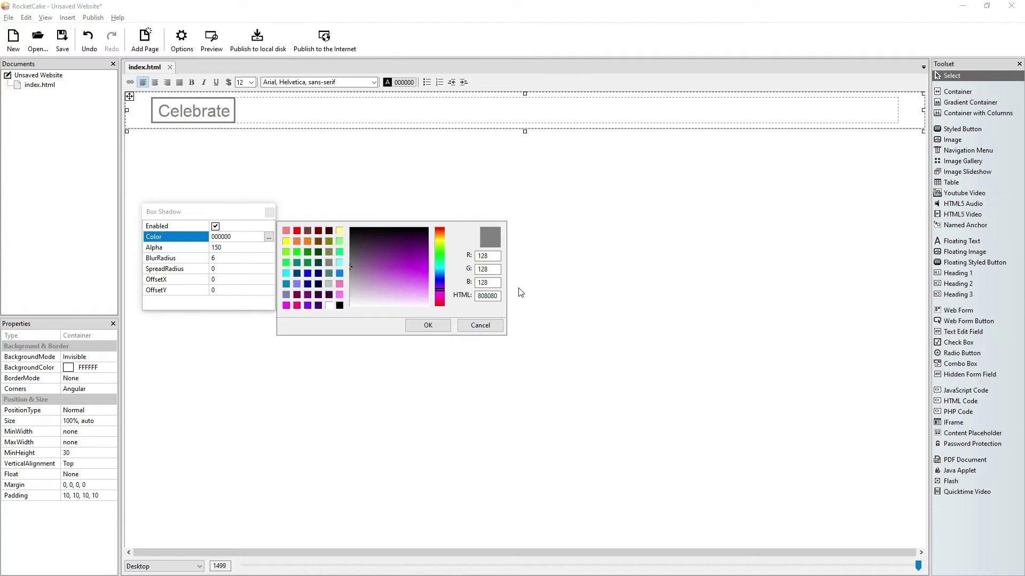
left_click(444, 325)
left_click(213, 39)
left_click(107, 8)
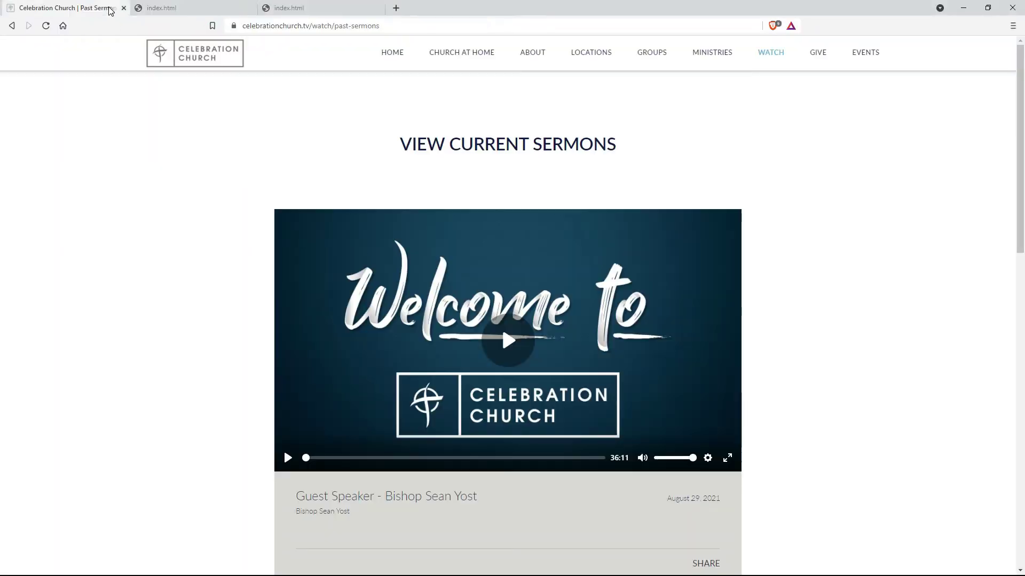
left_click(270, 8)
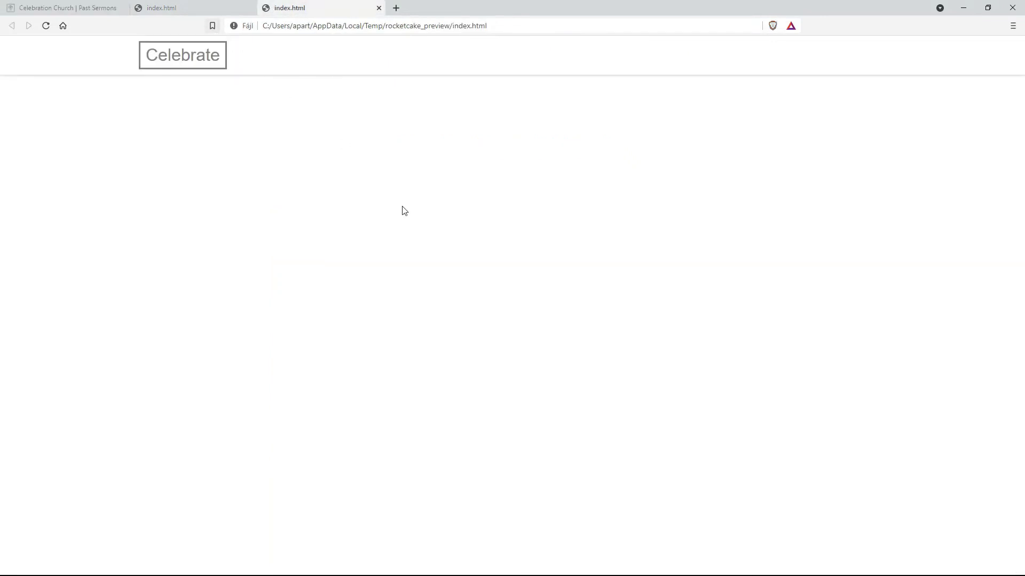
key("alt+Tab")
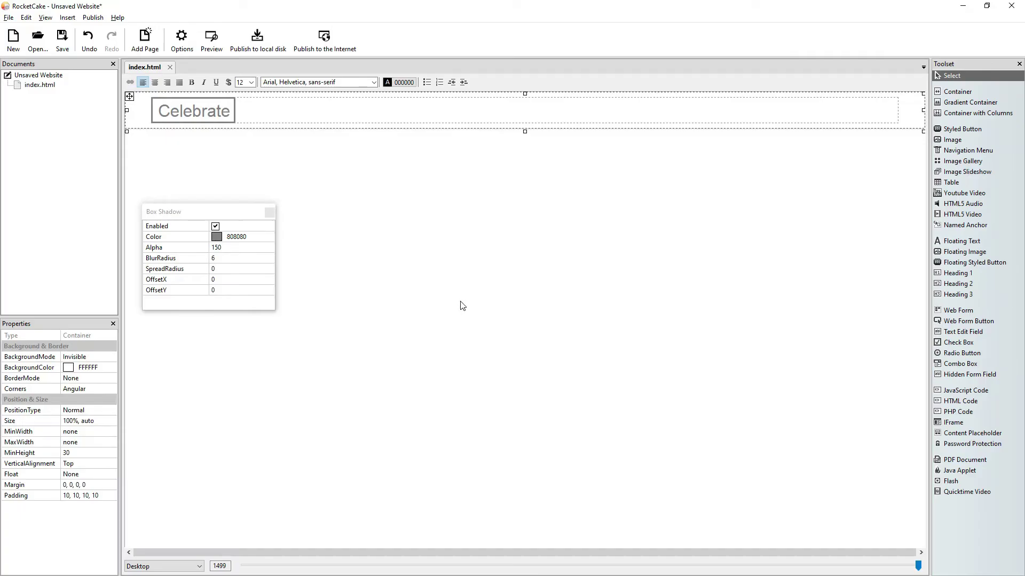
Set the shadow colour to dark grey RGB 64, 64, 64 (404040).
left_click(241, 236)
left_click(268, 236)
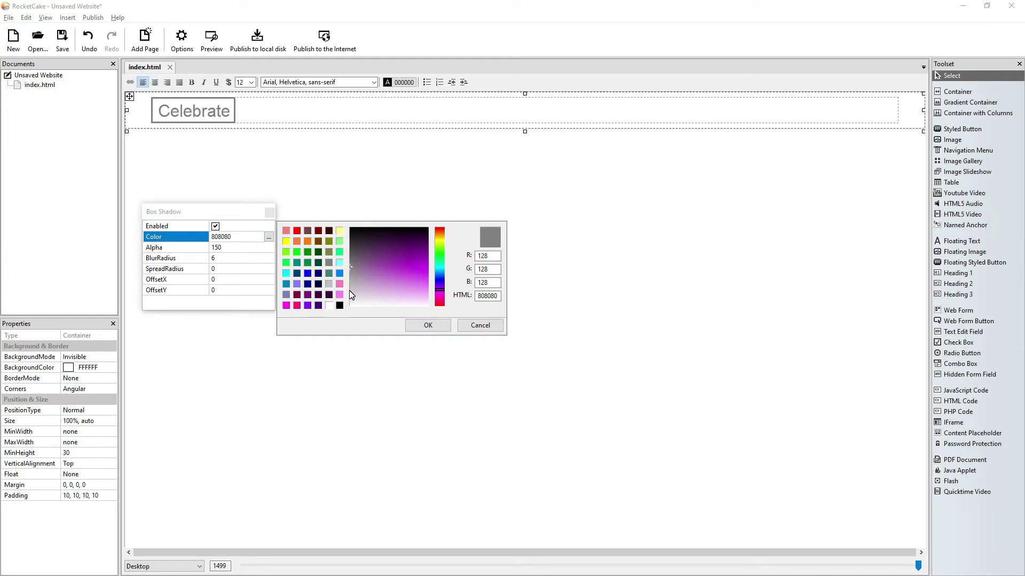
left_click(340, 305)
left_click(494, 257)
type("64")
key("Tab")
type("64")
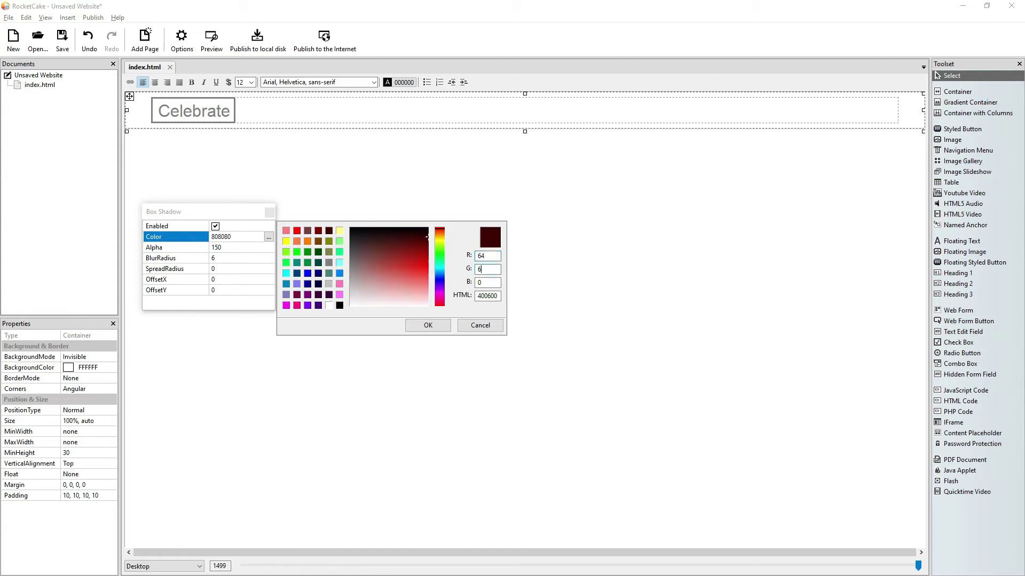
key("Tab")
type("64")
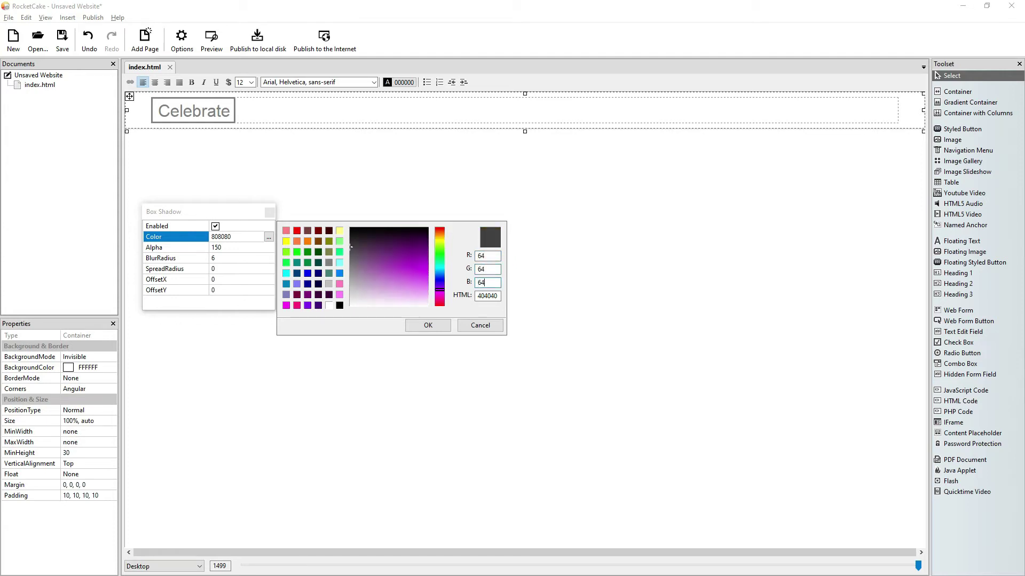
left_click(427, 328)
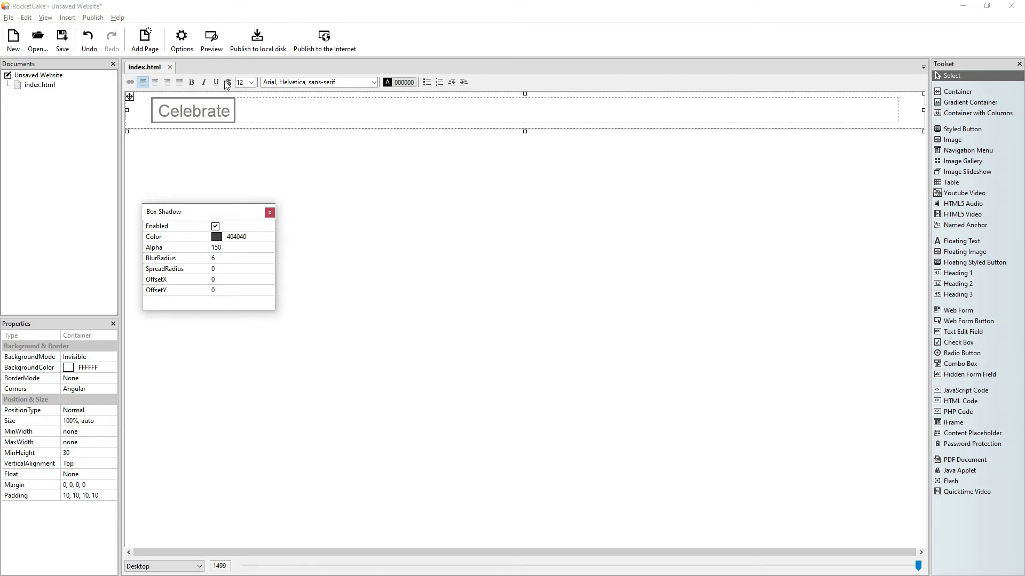
Preview the page, close two duplicate preview tabs, and compare with the church site.
left_click(211, 40)
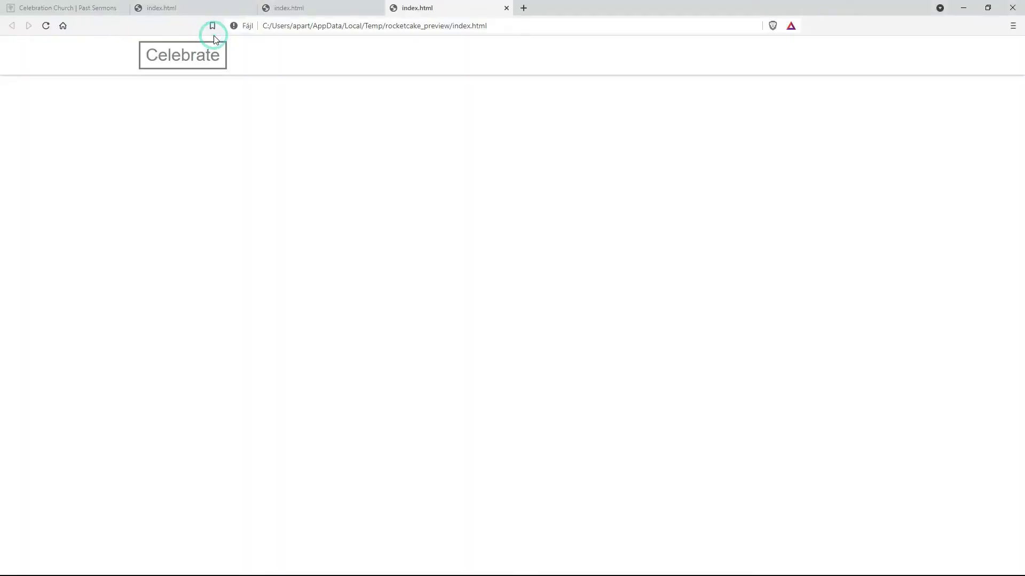
left_click(73, 7)
left_click(417, 12)
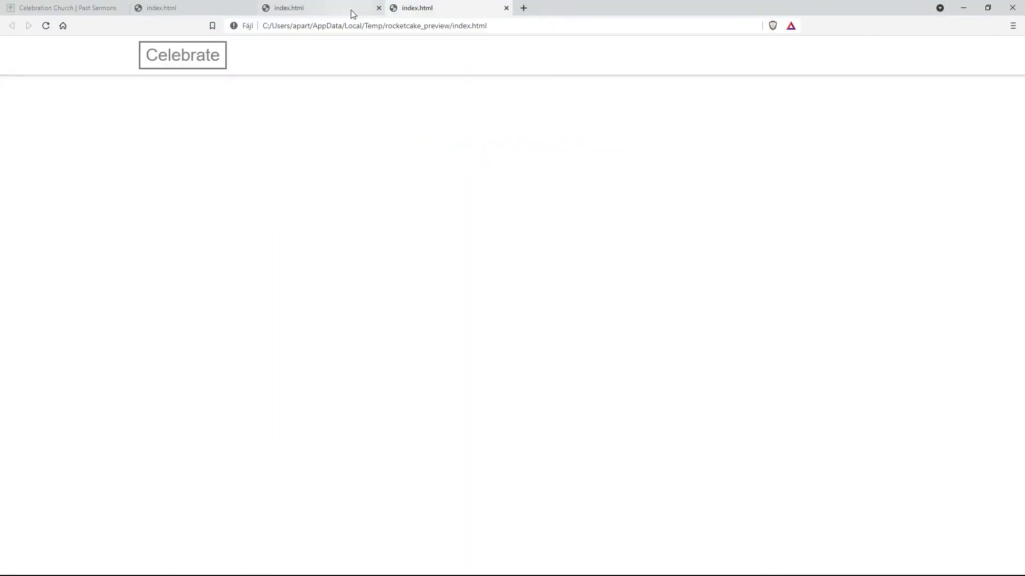
left_click(378, 8)
left_click(252, 8)
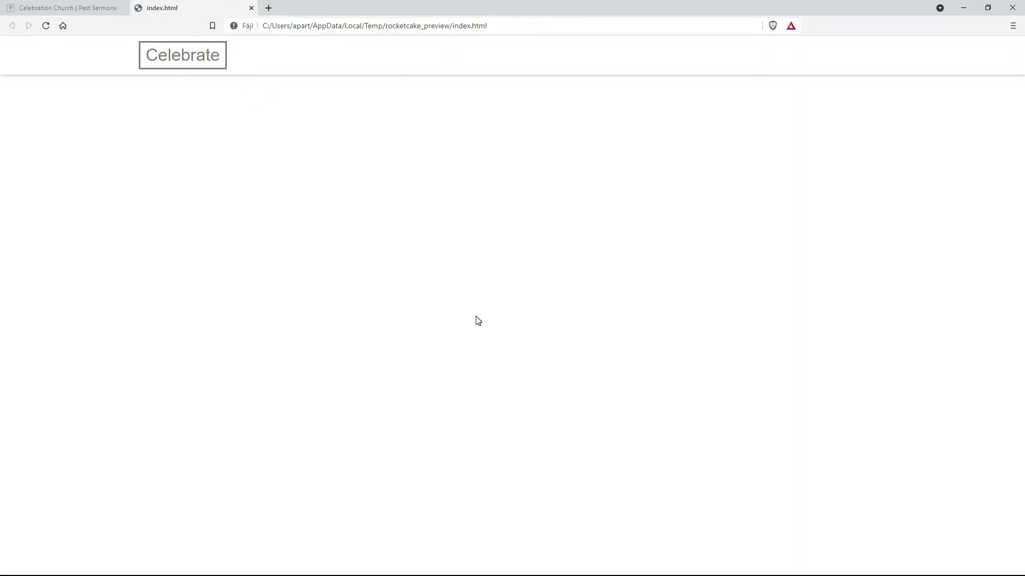
left_click(109, 13)
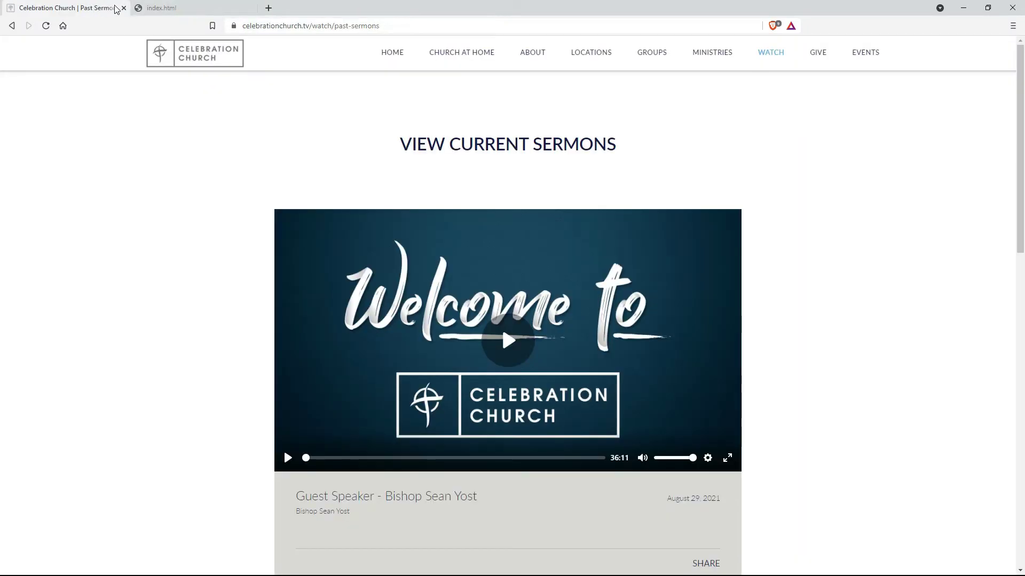
left_click(171, 10)
left_click(114, 8)
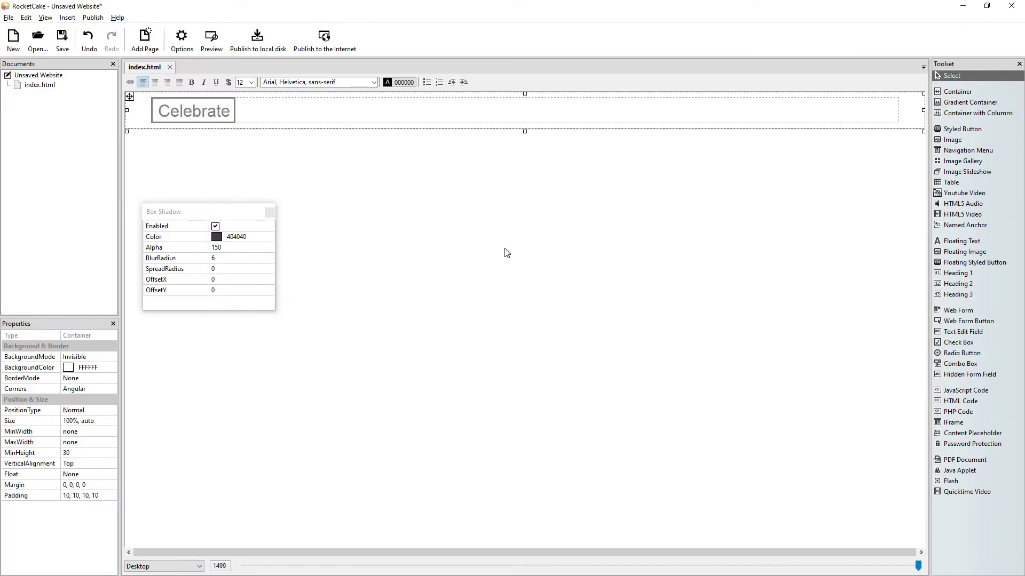
Close the box shadow settings and return to the RocketCake editor.
left_click(269, 212)
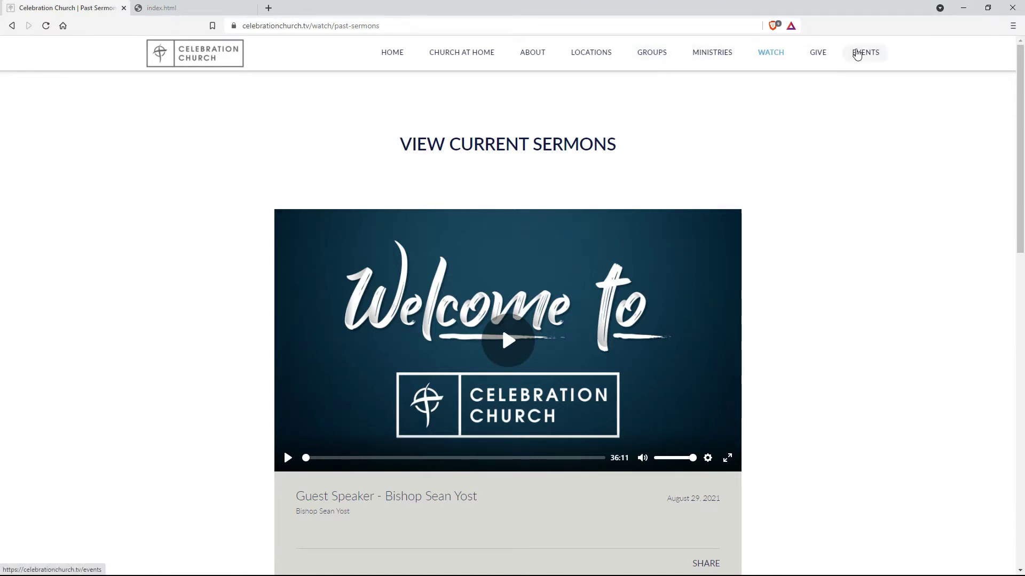
scroll(846, 156, "down", 4)
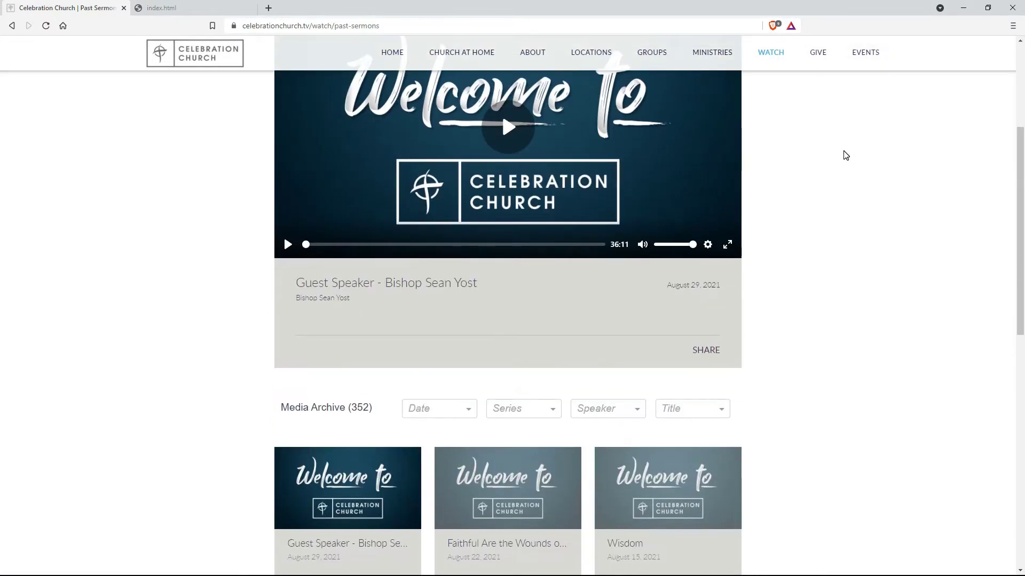
scroll(863, 151, "up", 4)
key("alt+Tab")
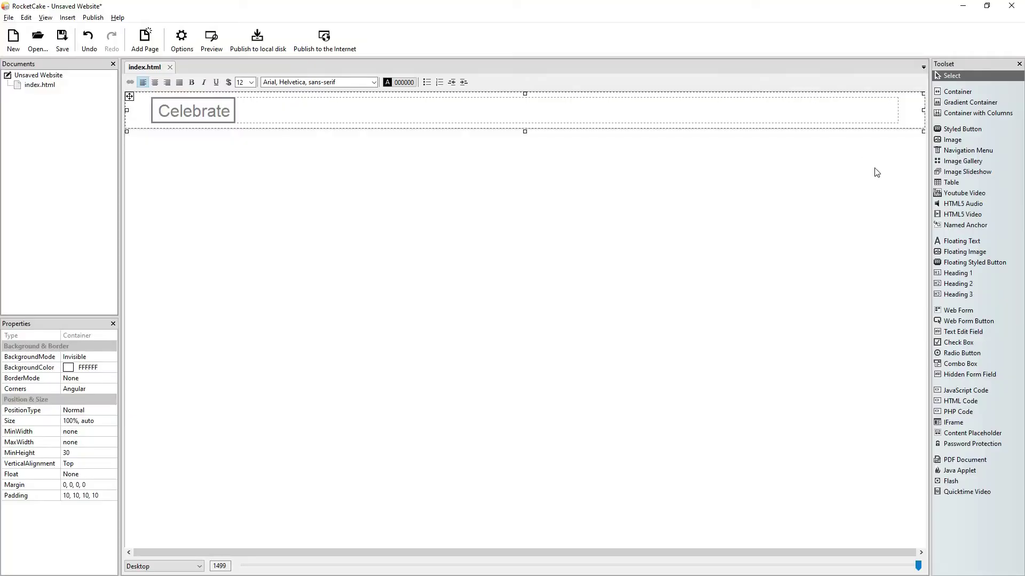
Insert a light grey Styled Button into the header container and align it right.
left_click(968, 131)
left_click(790, 110)
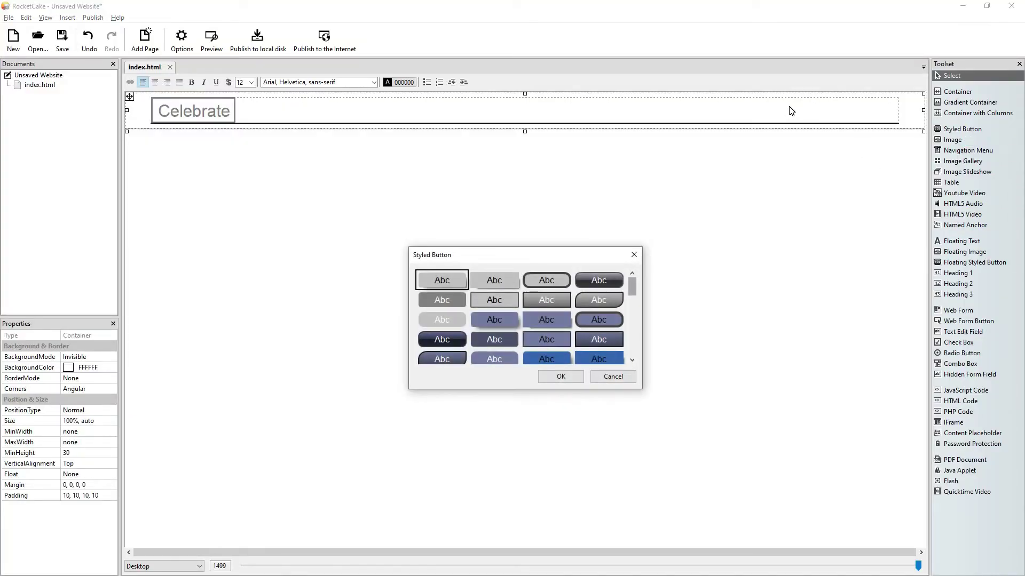
left_click(441, 318)
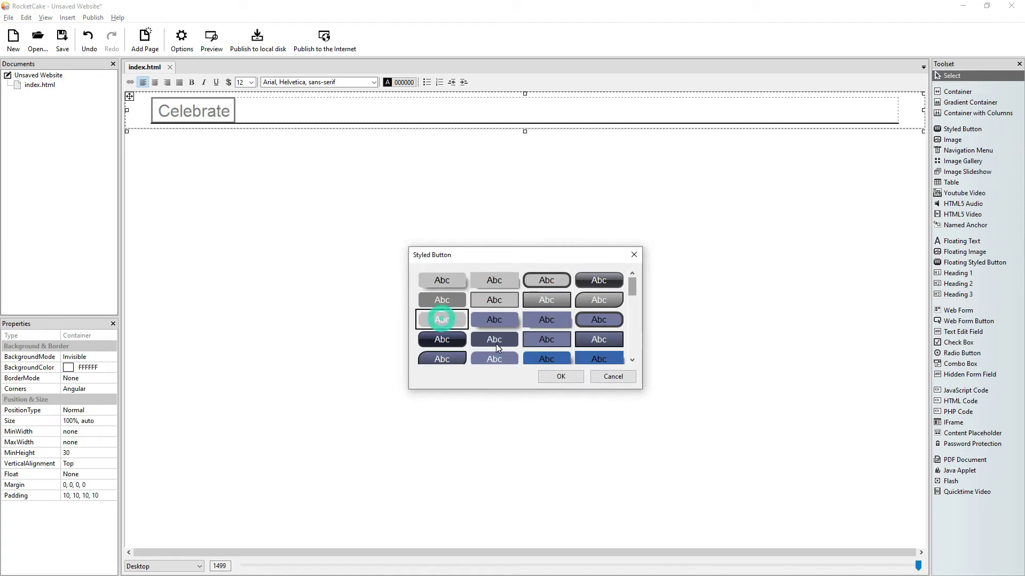
left_click(556, 378)
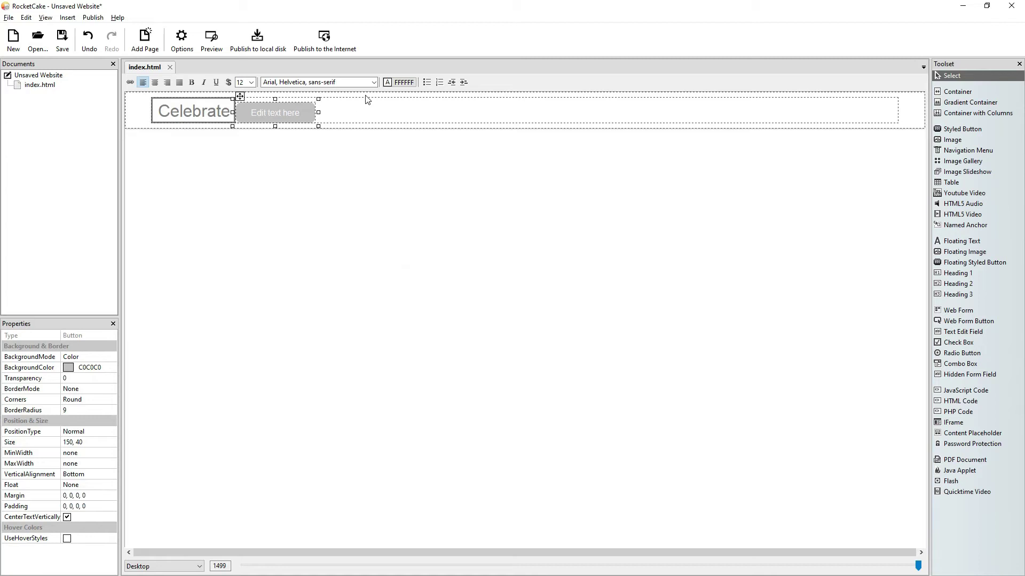
left_click(168, 83)
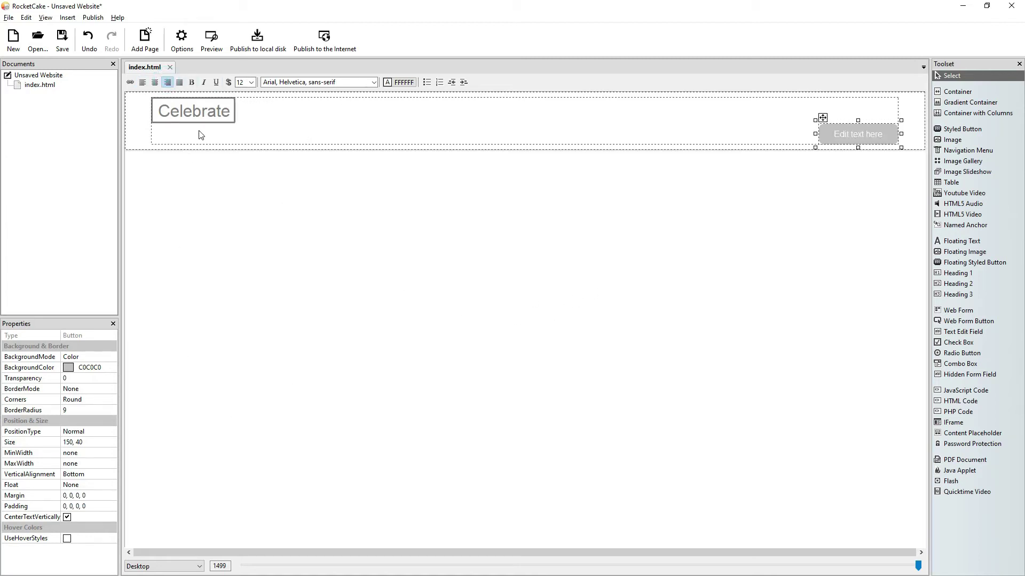
Set the Celebrate heading's Float property to Left so the button joins its line.
left_click(210, 116)
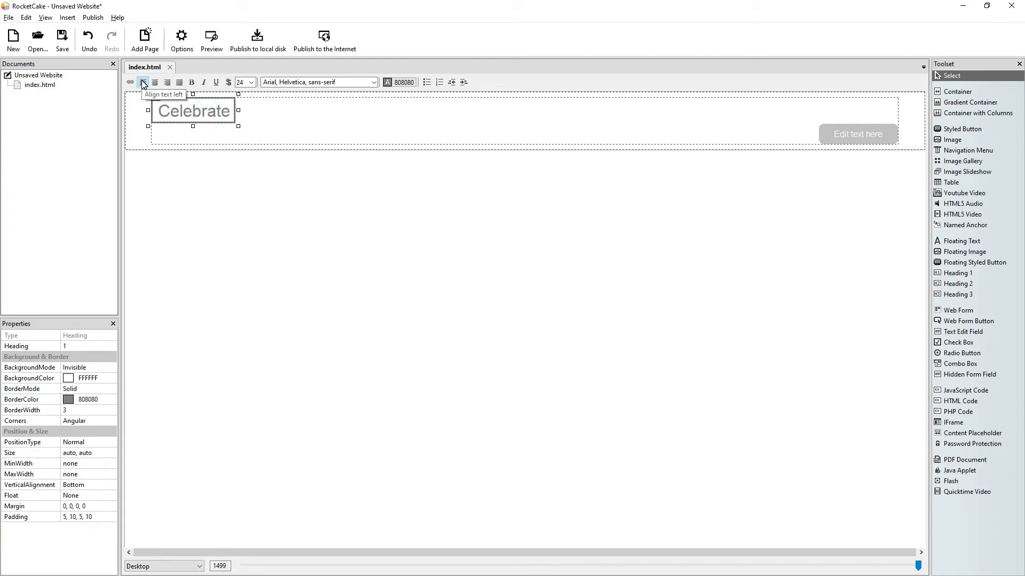
left_click(865, 139)
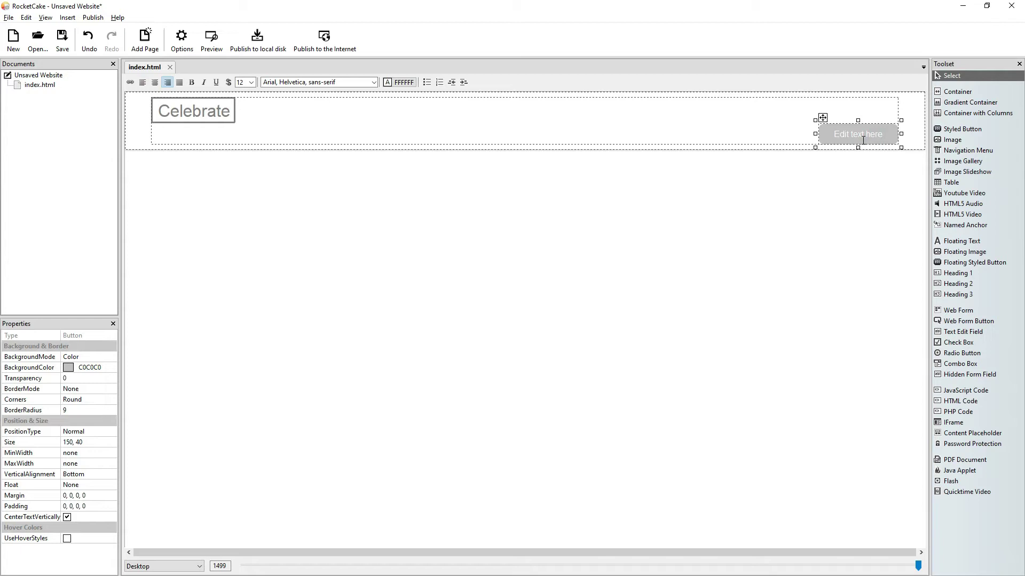
left_click(223, 114)
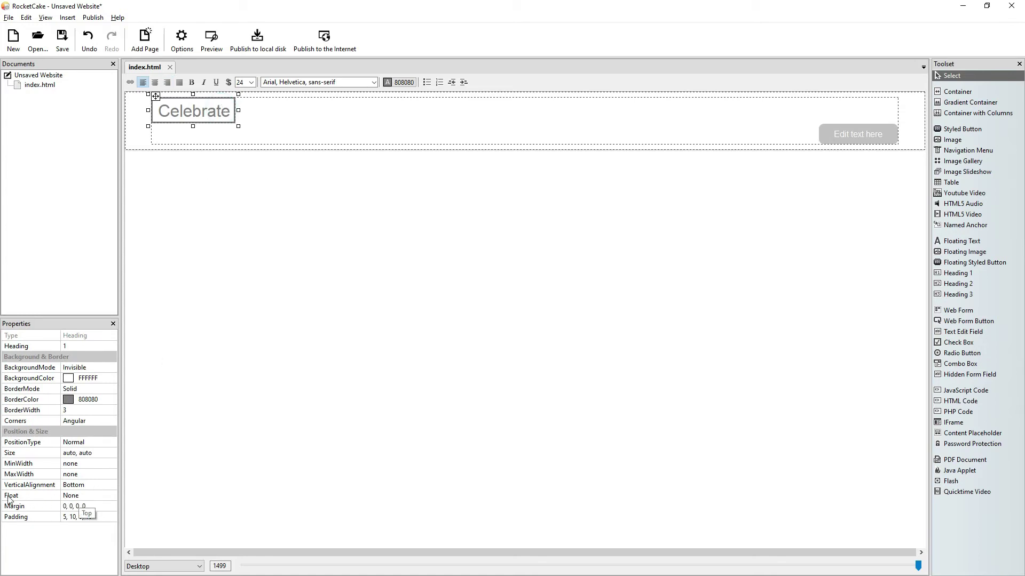
left_click(100, 497)
left_click(111, 497)
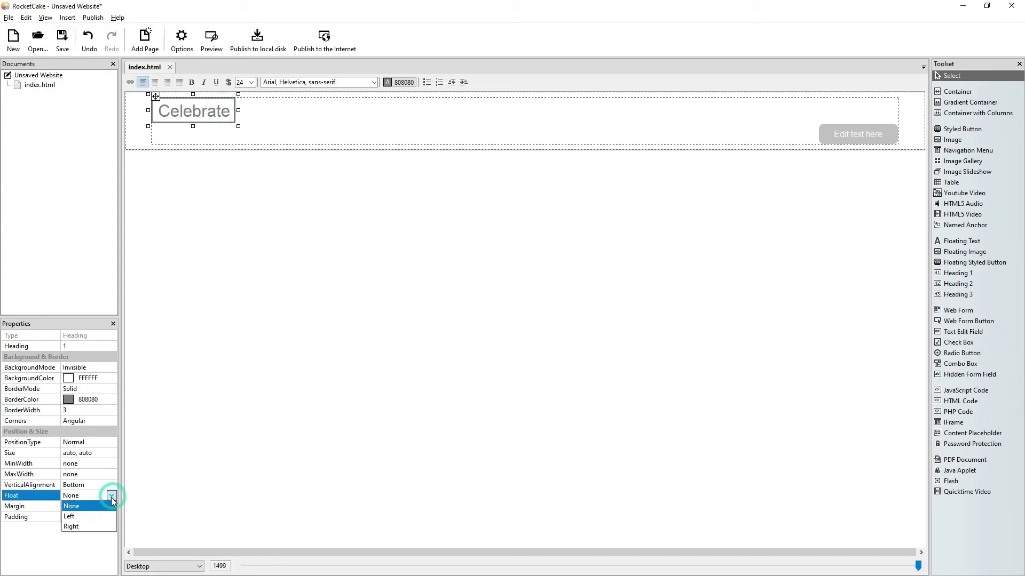
left_click(88, 516)
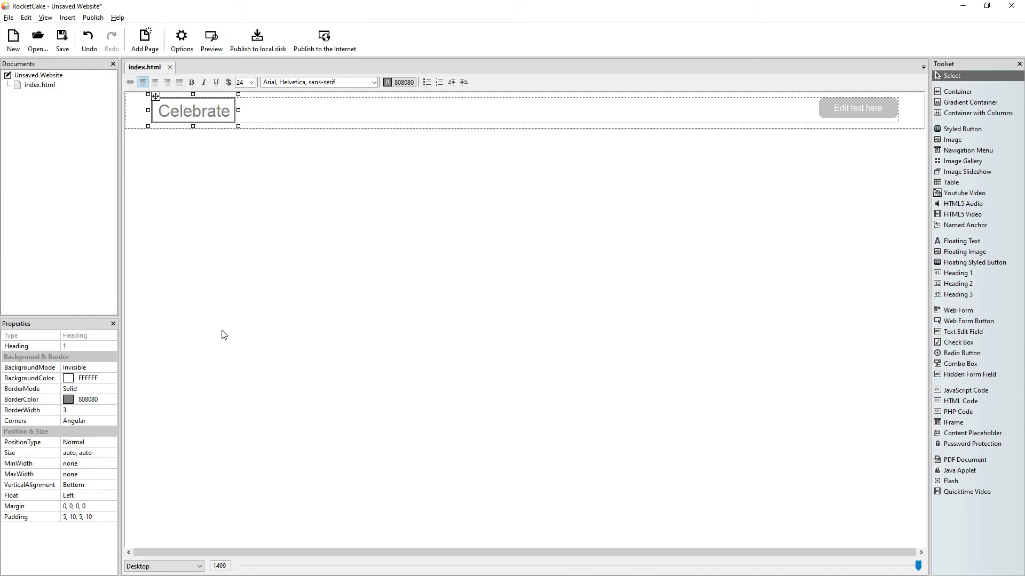
Resize the button to 120 by 32 with corner radius 16.
left_click(828, 98)
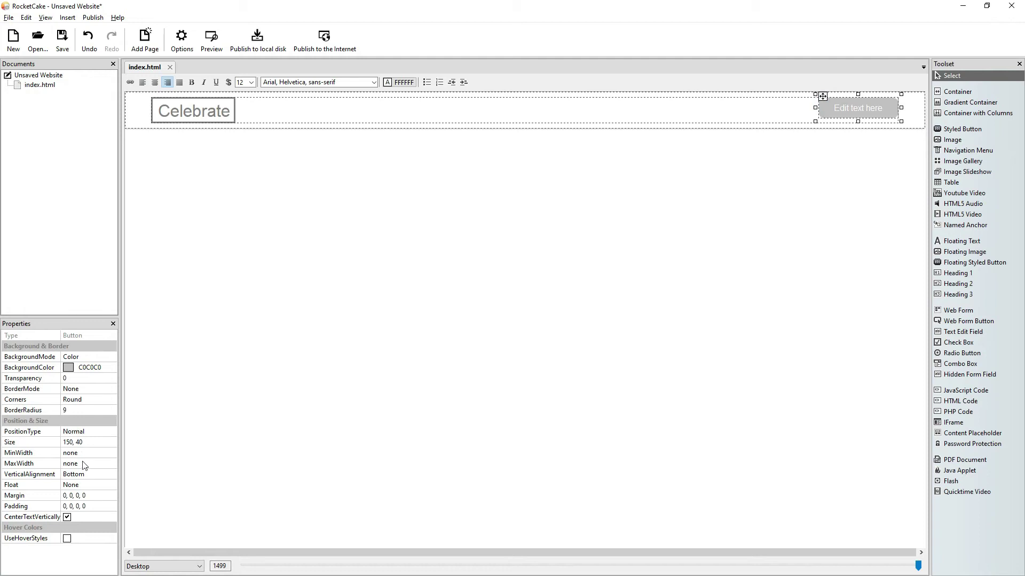
left_click(95, 442)
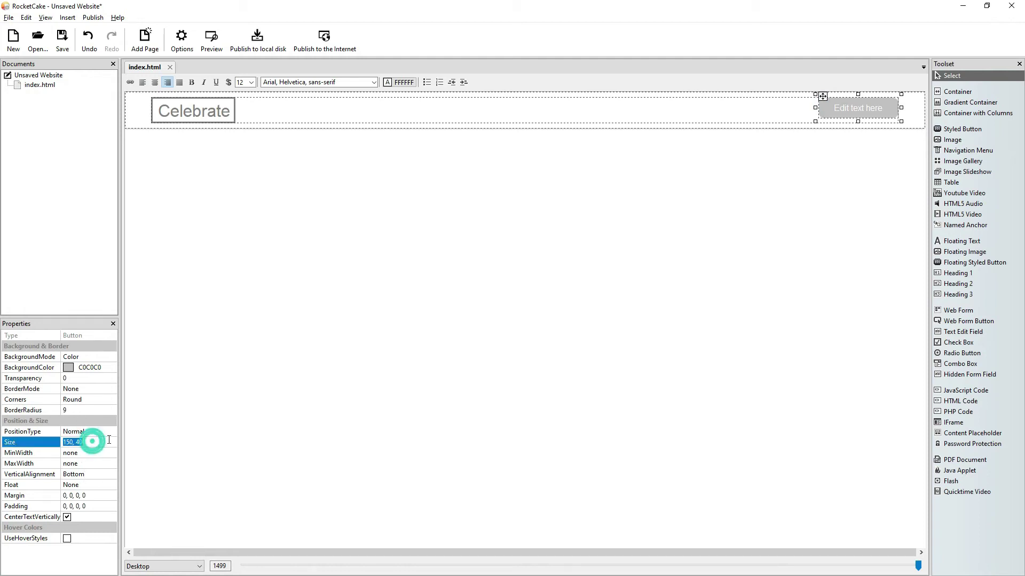
key("Home")
key("Return")
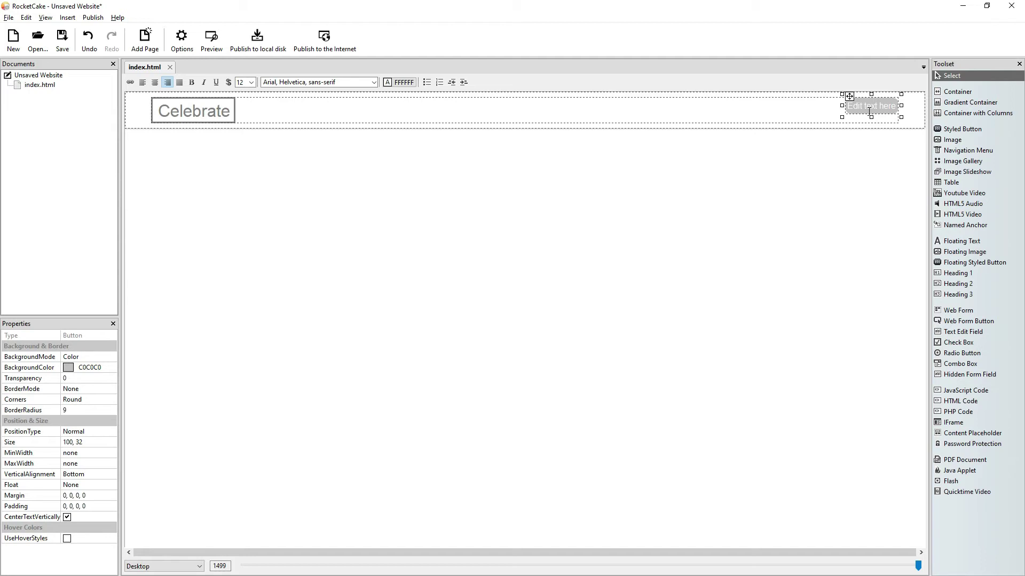
left_click(67, 442)
key("Delete")
type("2")
key("Return")
left_click(70, 410)
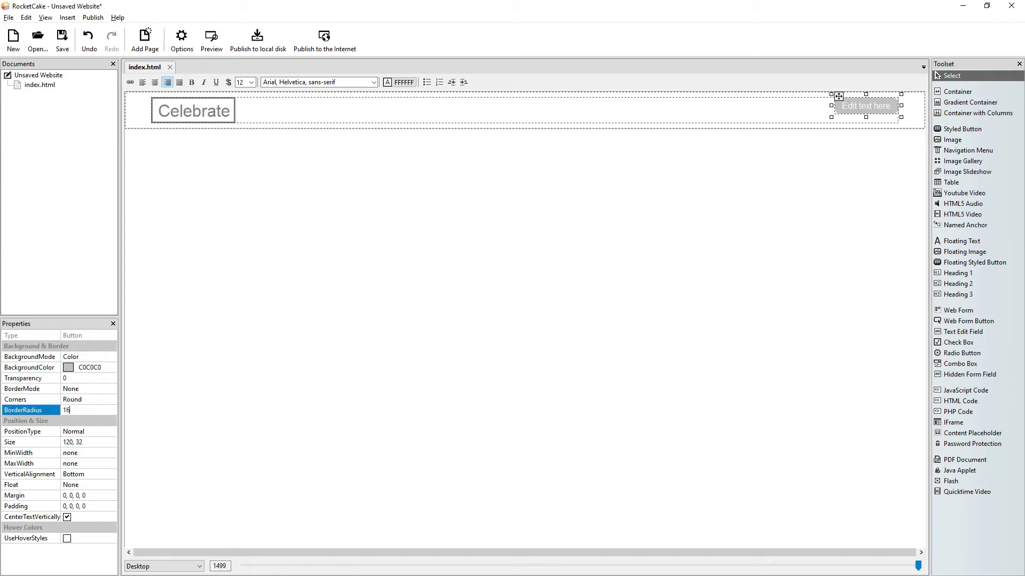
key("Return")
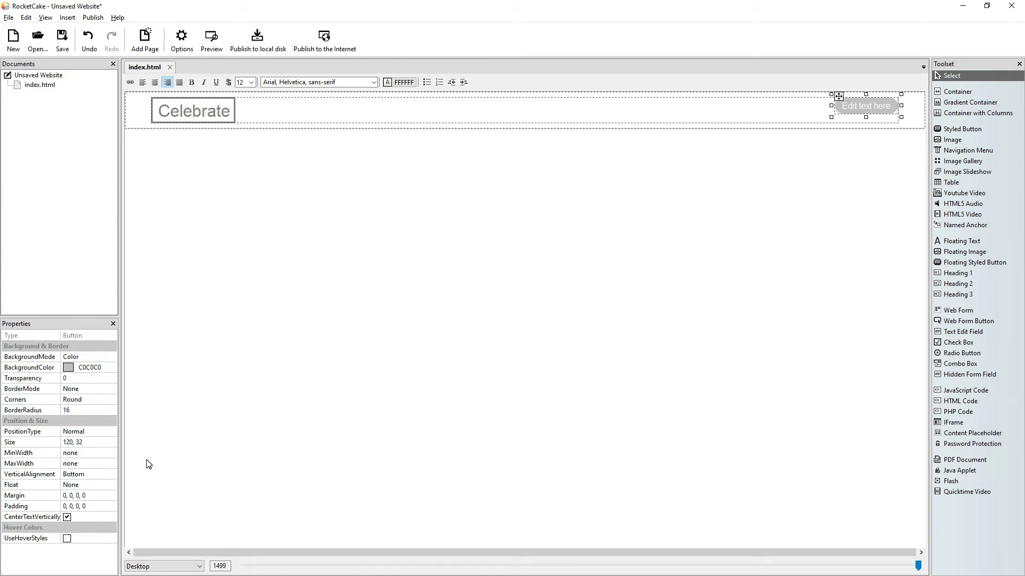
Label the button HOME in bold size 10, then view the church website.
left_click(871, 106)
type("HOME")
left_click(192, 83)
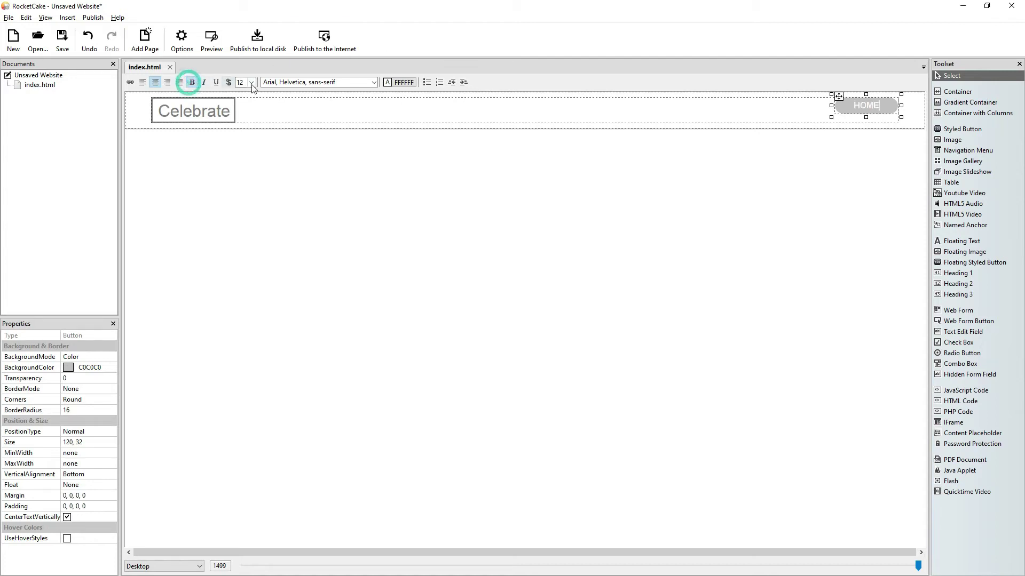
left_click(250, 82)
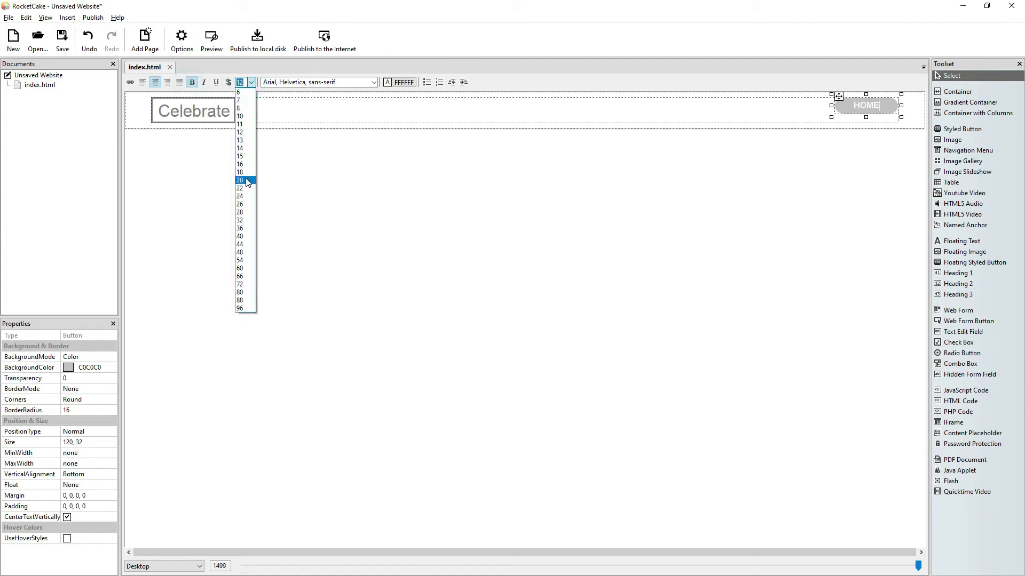
left_click(252, 117)
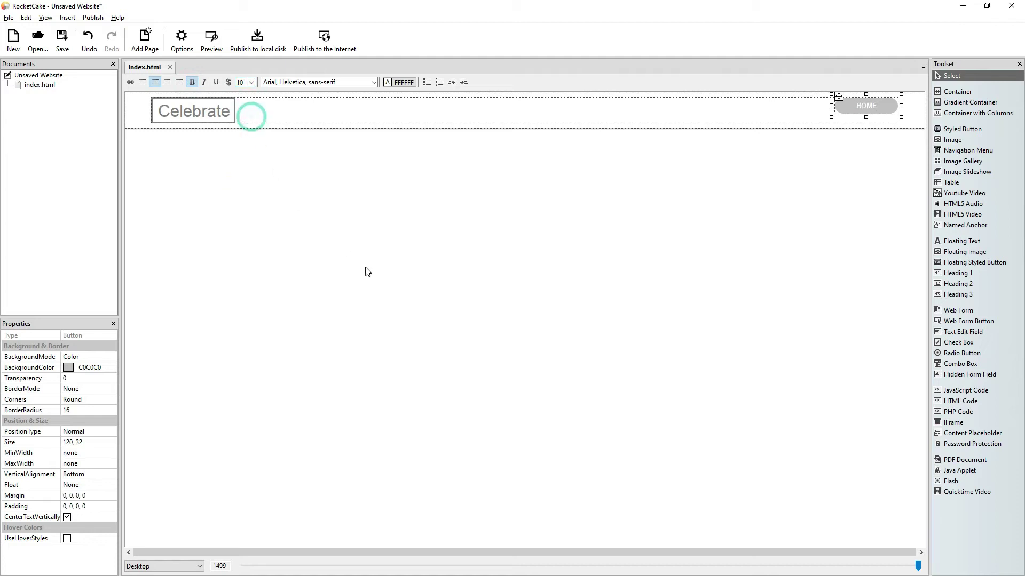
key("alt+Tab")
mouse_move(705, 59)
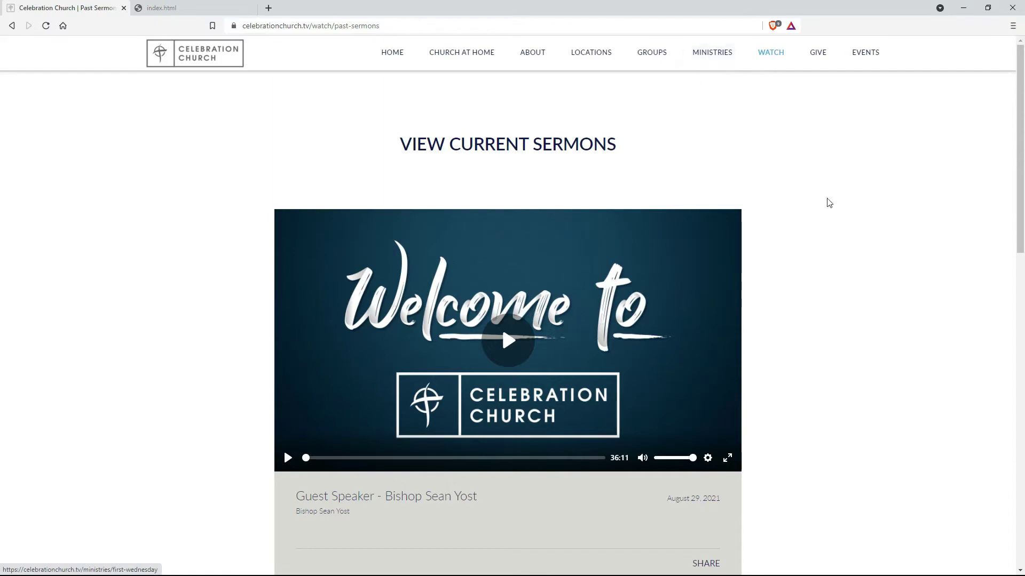
Give the HOME label grey 808080 text, then select the Celebrate heading.
key("alt+Tab")
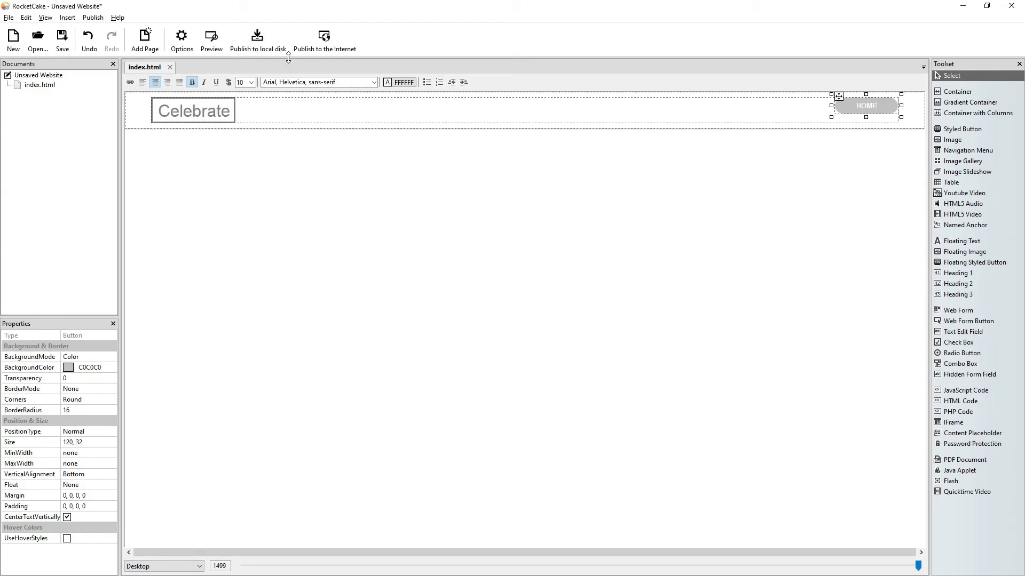
left_click(404, 83)
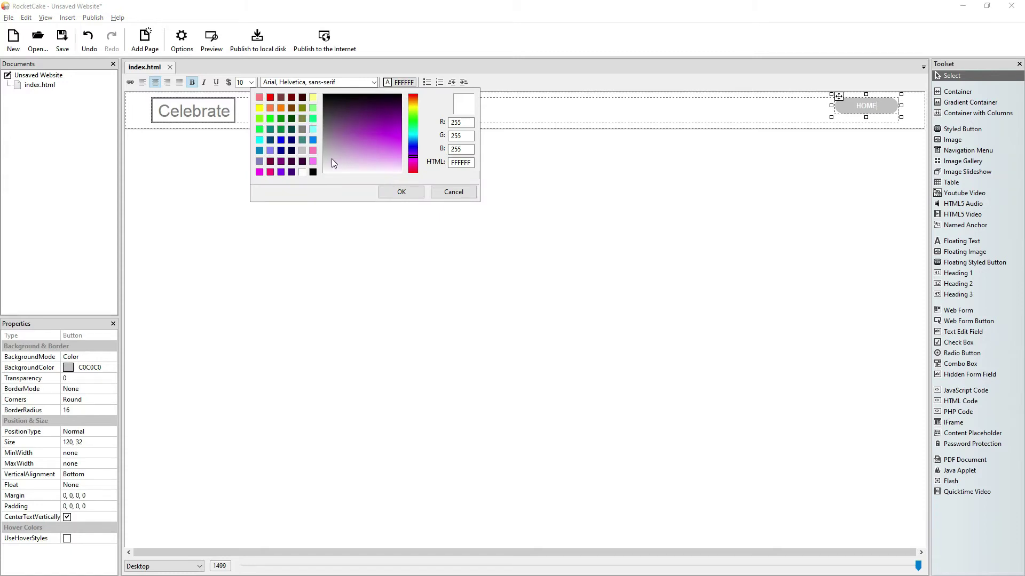
left_click(299, 129)
left_click(389, 193)
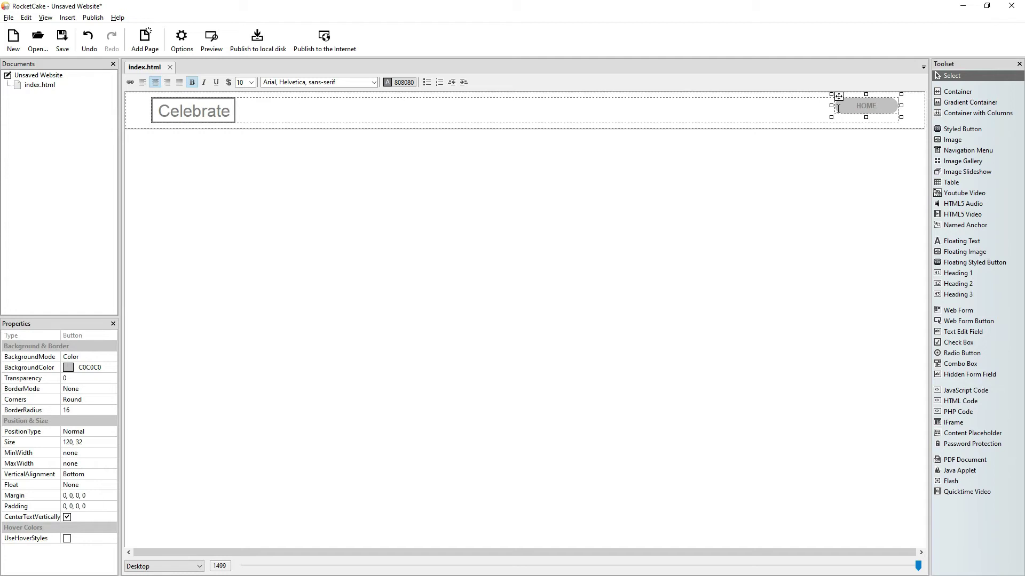
left_click(209, 113)
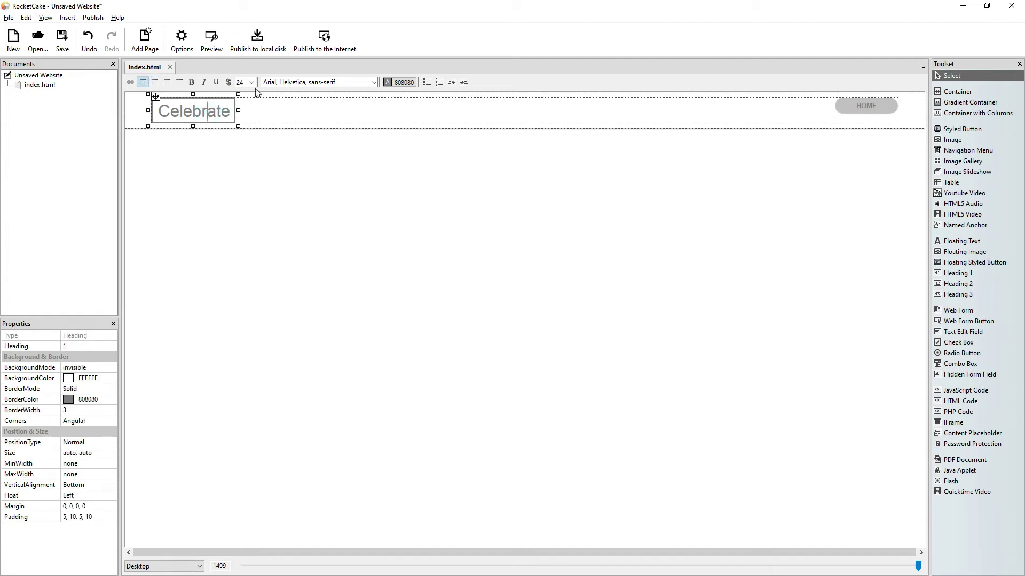
Reduce the Celebrate heading text size from 20 to 18.
key("alt+Tab")
key("alt+Tab")
left_click(251, 82)
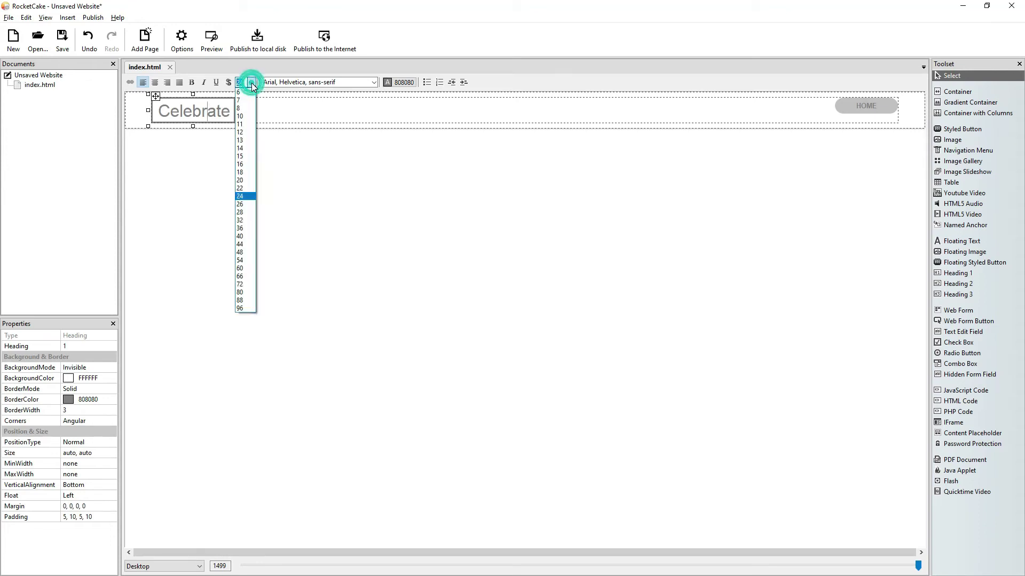
left_click(239, 180)
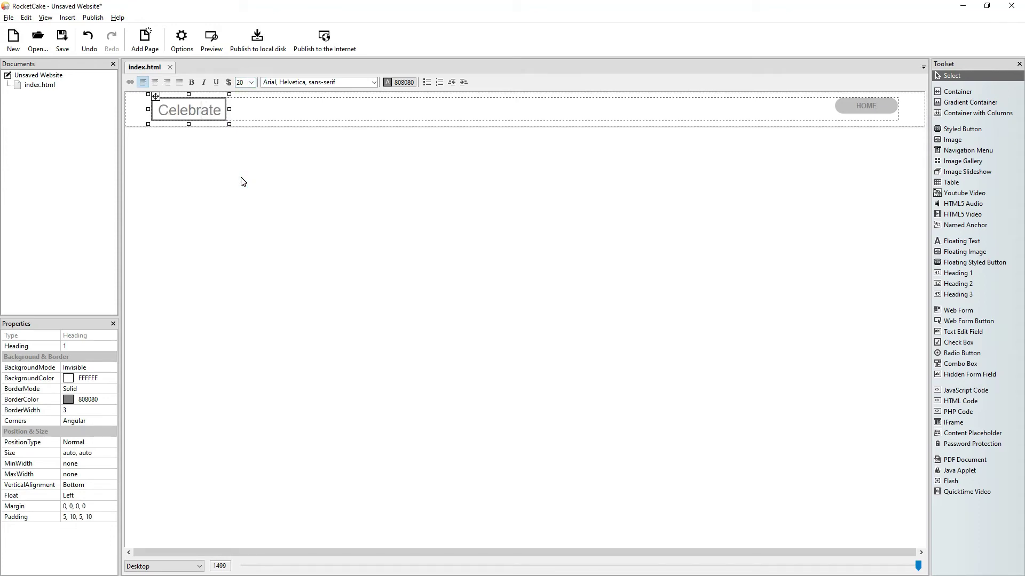
left_click(251, 82)
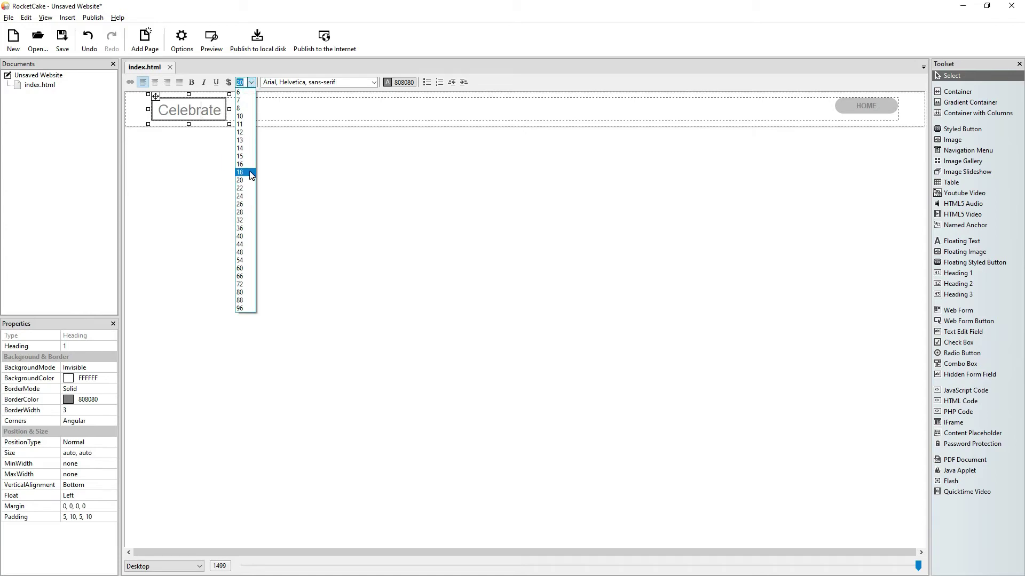
left_click(252, 173)
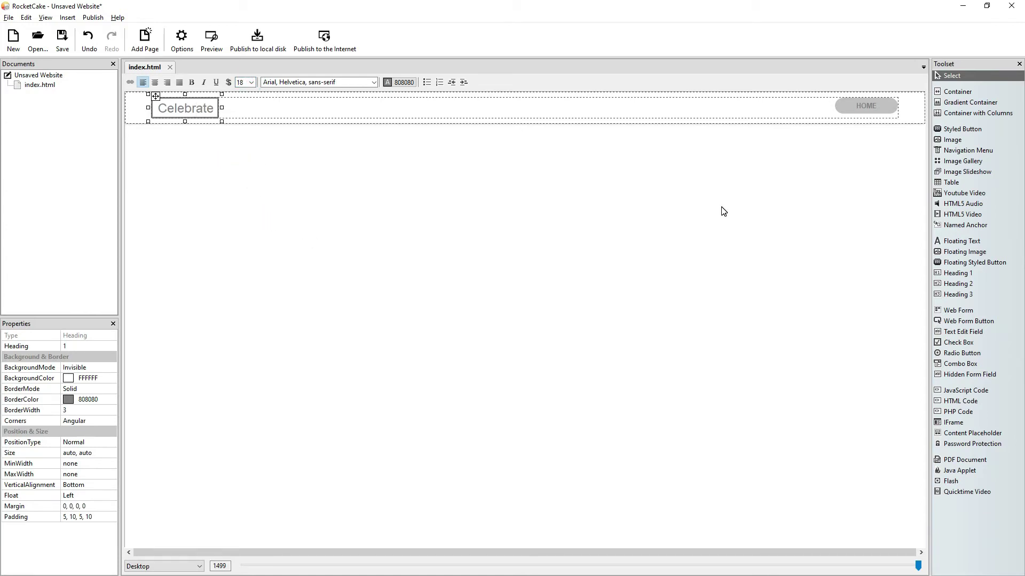
Check the church website's header, then select the HOME button for editing.
key("alt+Tab")
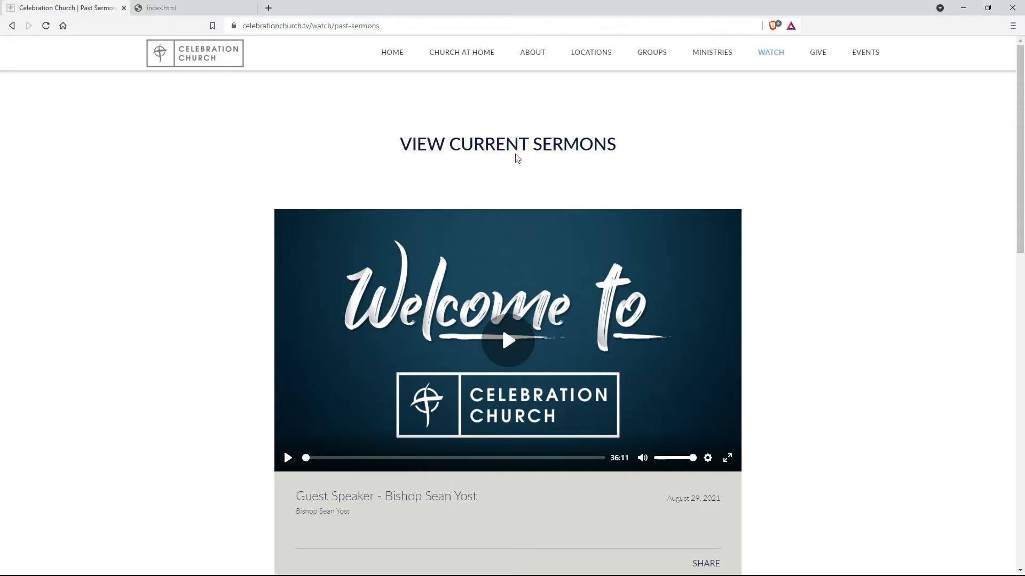
mouse_move(789, 70)
key("alt+Tab")
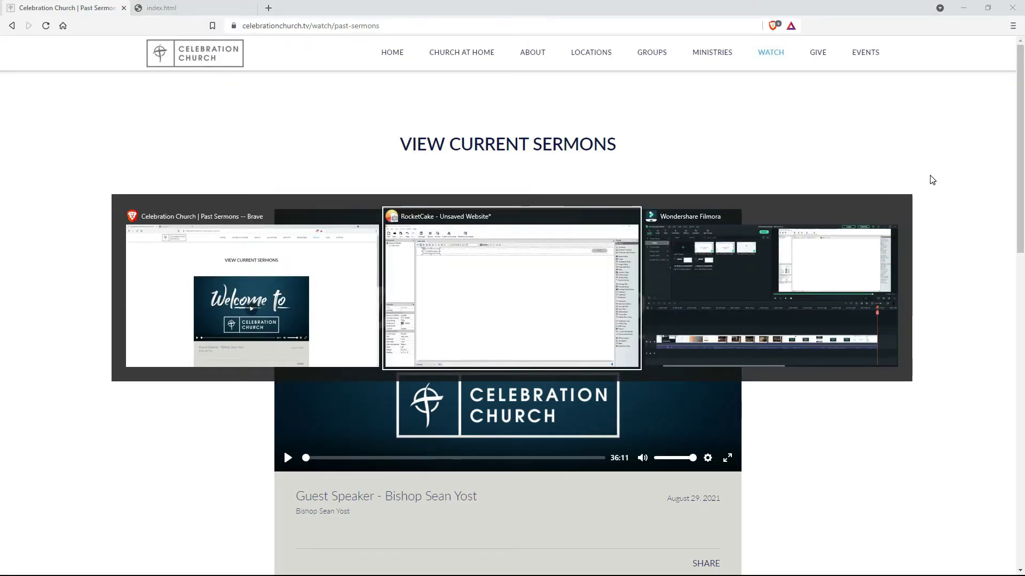
left_click(842, 107)
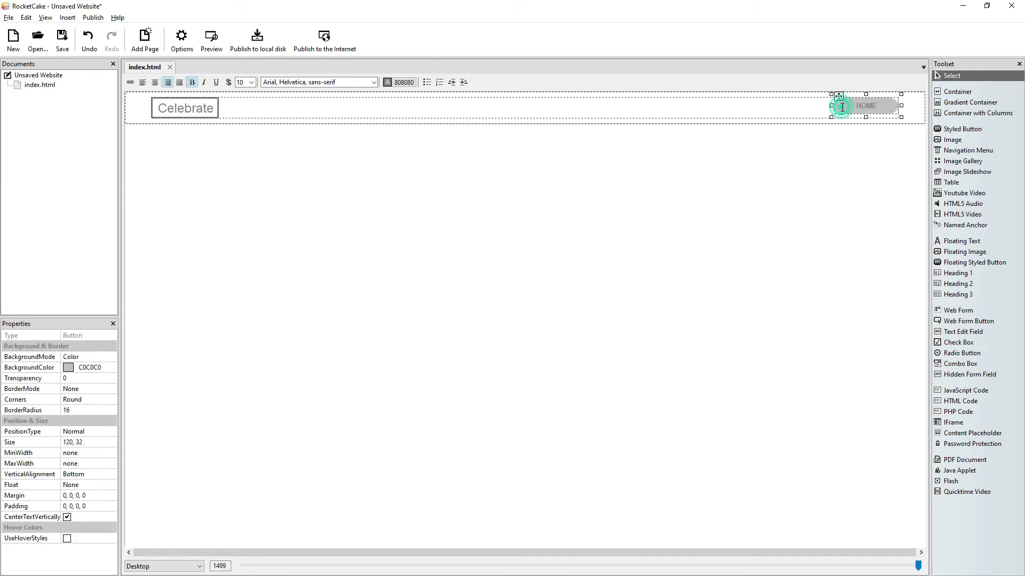
Set the HOME button's margin to 5, 0, 0, 0 and check its position.
left_click(68, 496)
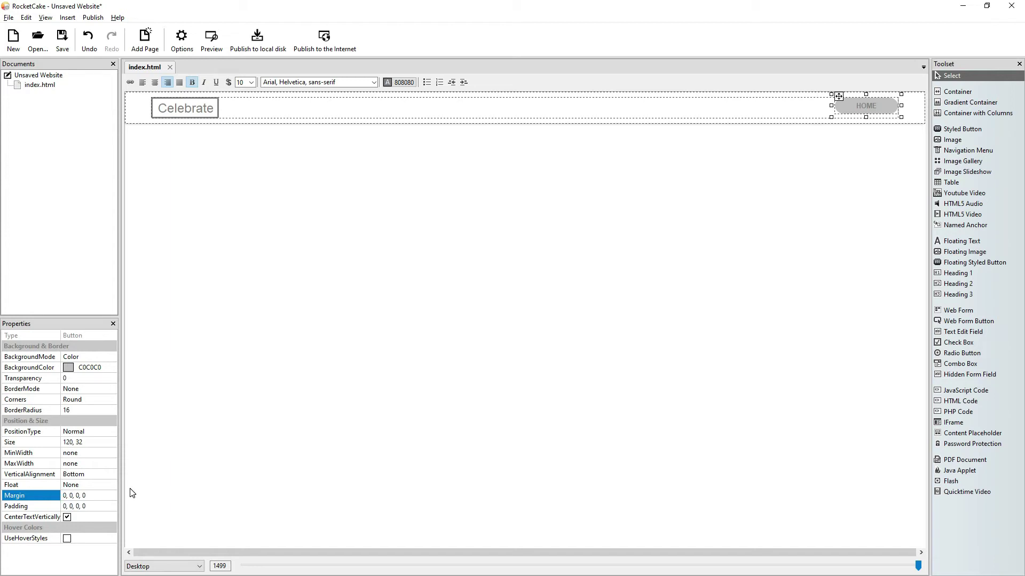
key("Delete")
type("5")
key("Return")
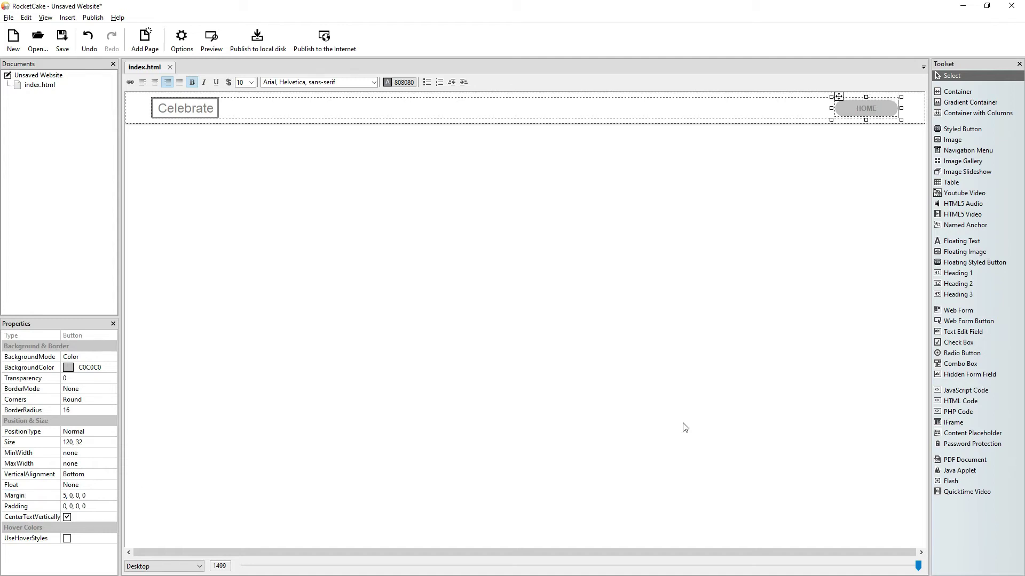
left_click(794, 235)
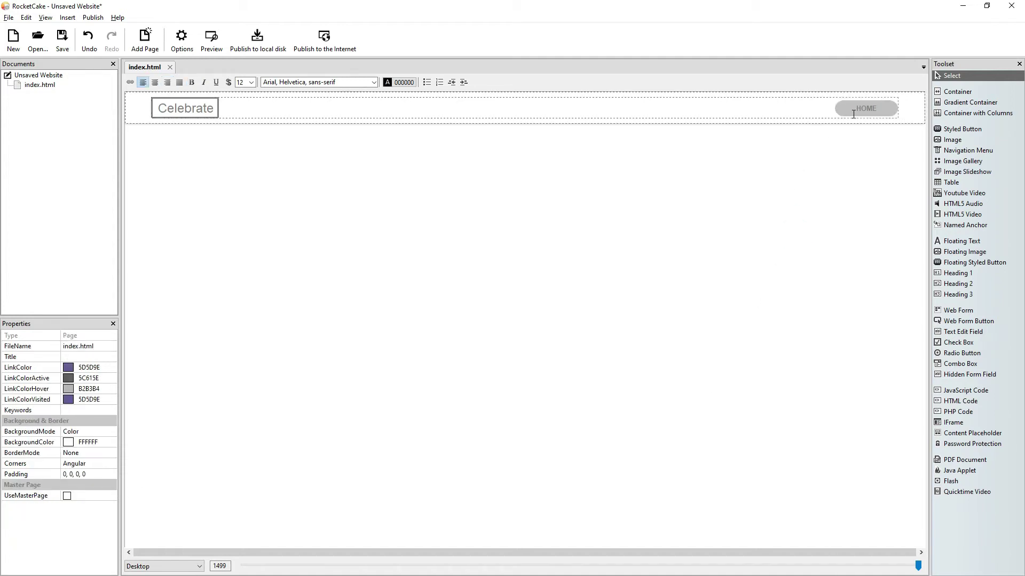
left_click(853, 110)
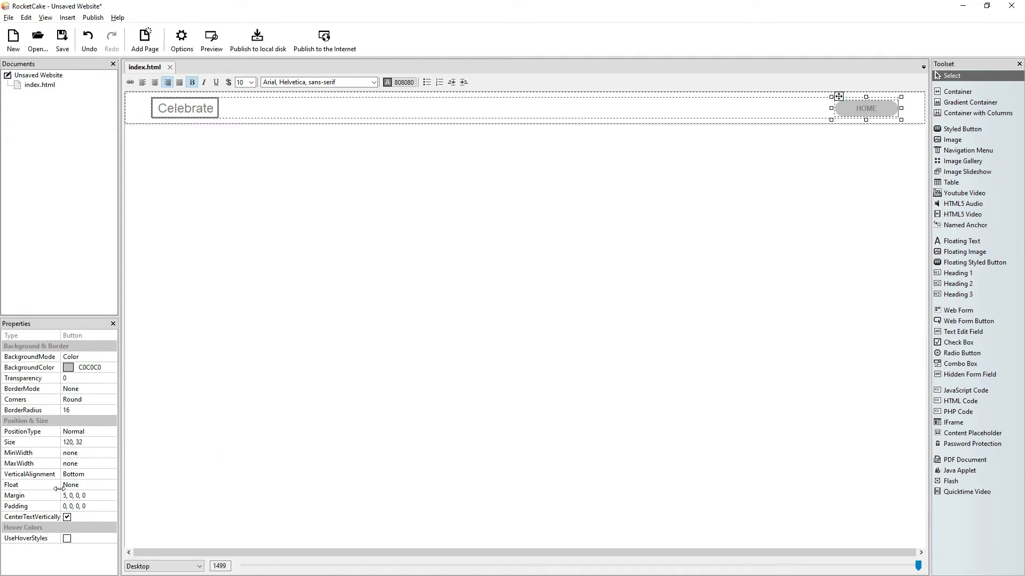
Lower the HOME button's top margin to 4, 0, 0, 0, then preview the page.
left_click(68, 504)
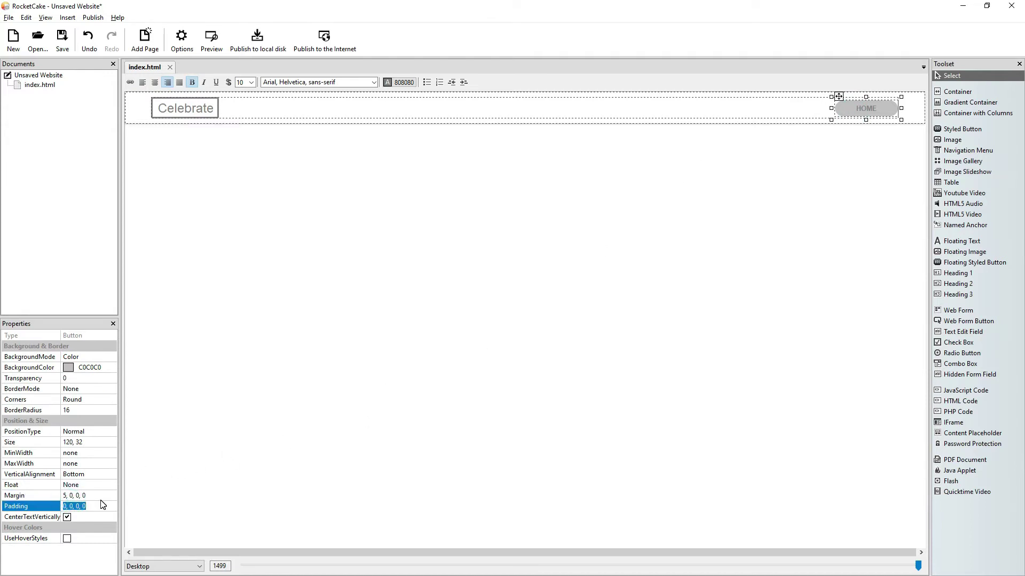
left_click(92, 496)
key("Home")
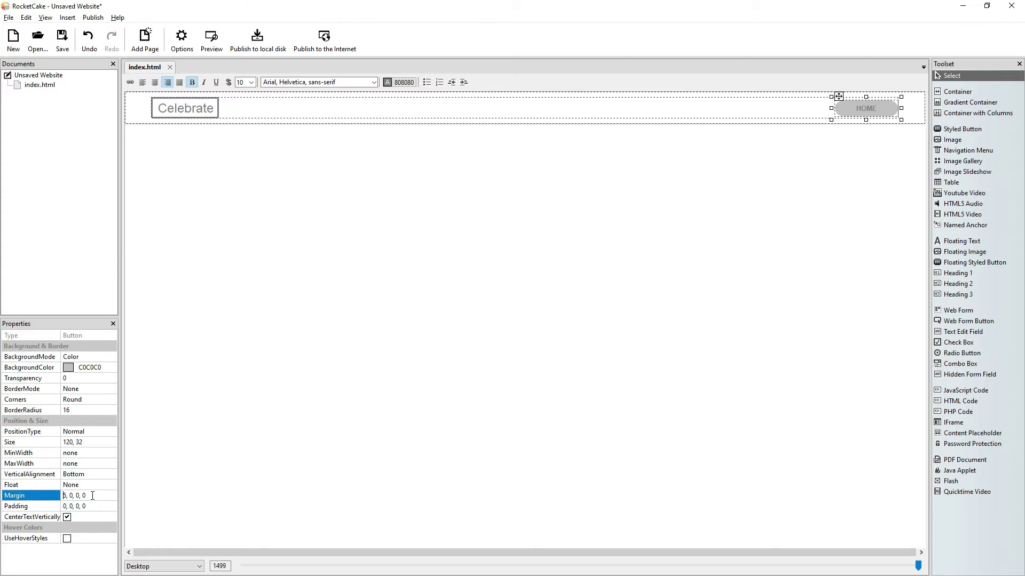
type("4")
key("Return")
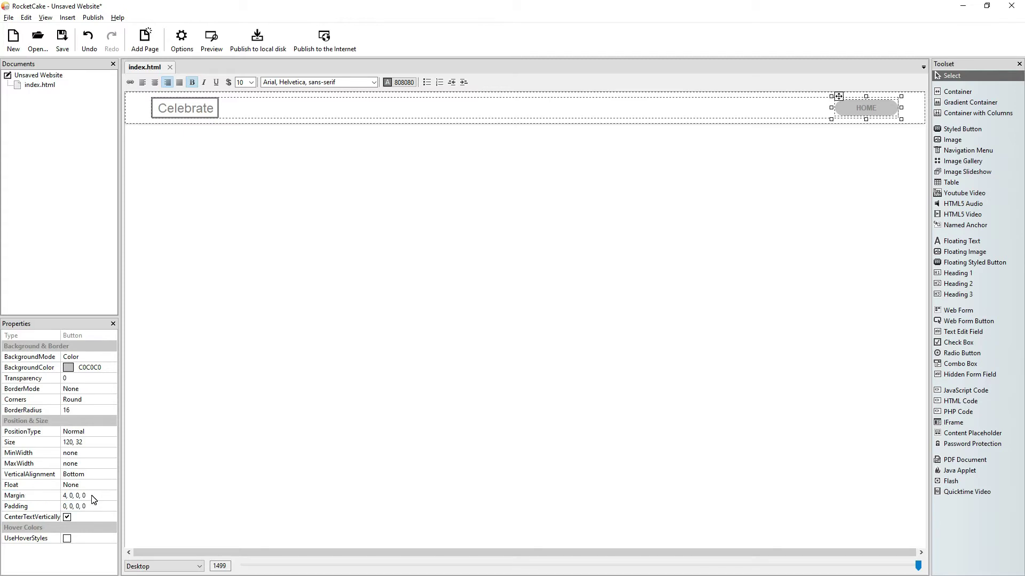
left_click(821, 156)
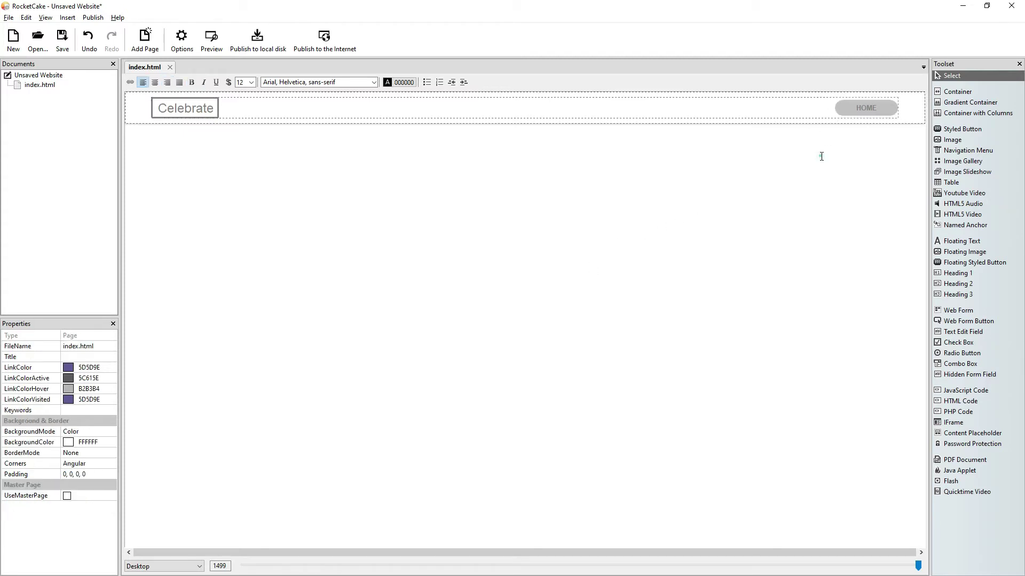
left_click(864, 109)
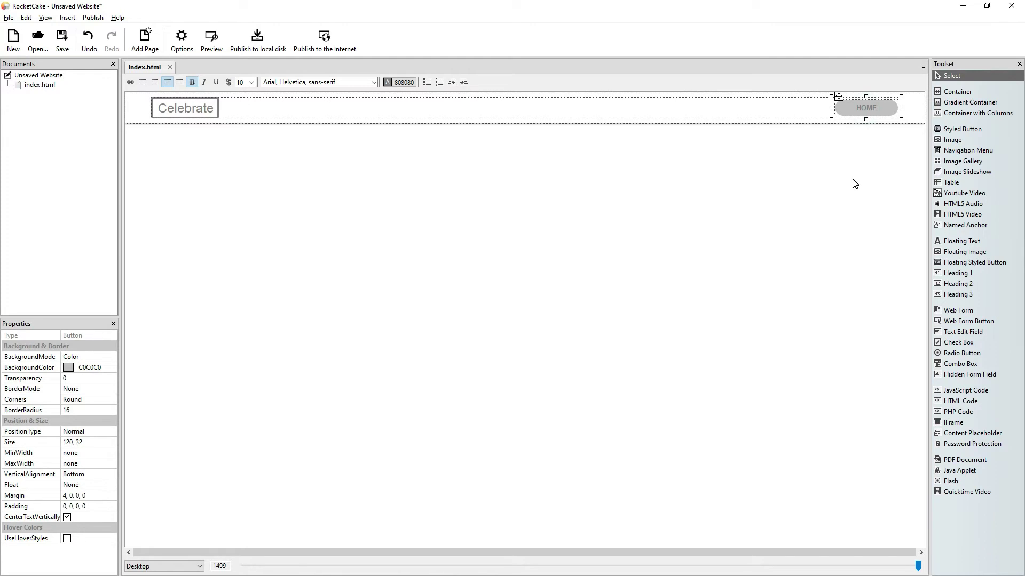
left_click(828, 169)
left_click(214, 53)
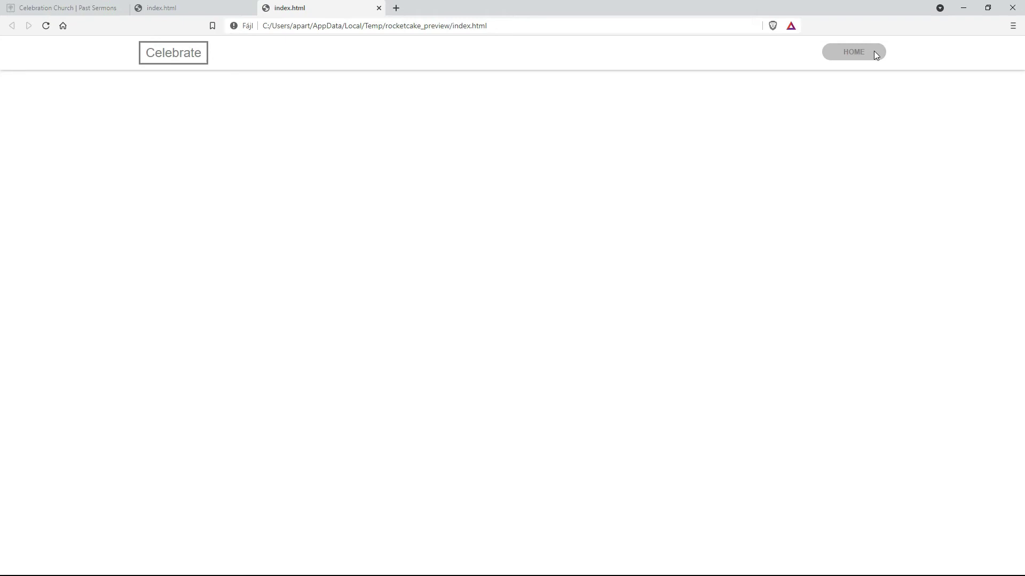
Compare the header preview with the church site's Past Sermons page, then reselect the HOME button.
key("alt+Tab")
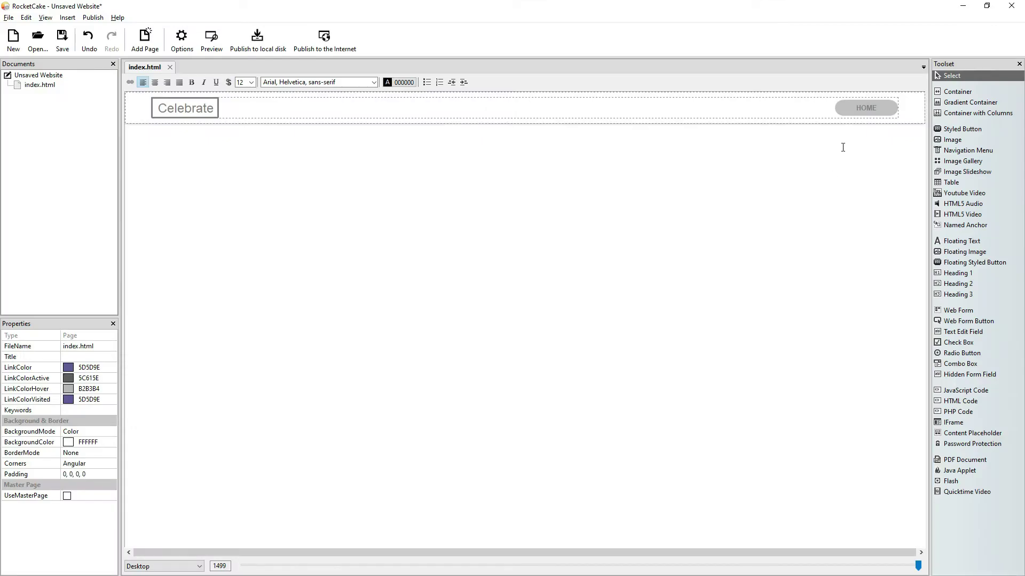
key("alt+Tab")
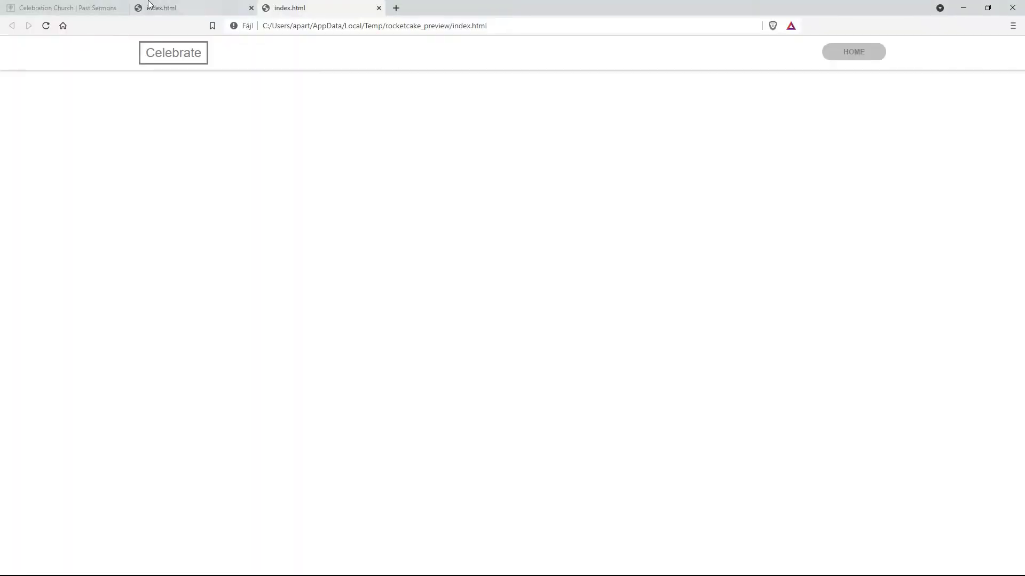
left_click(102, 8)
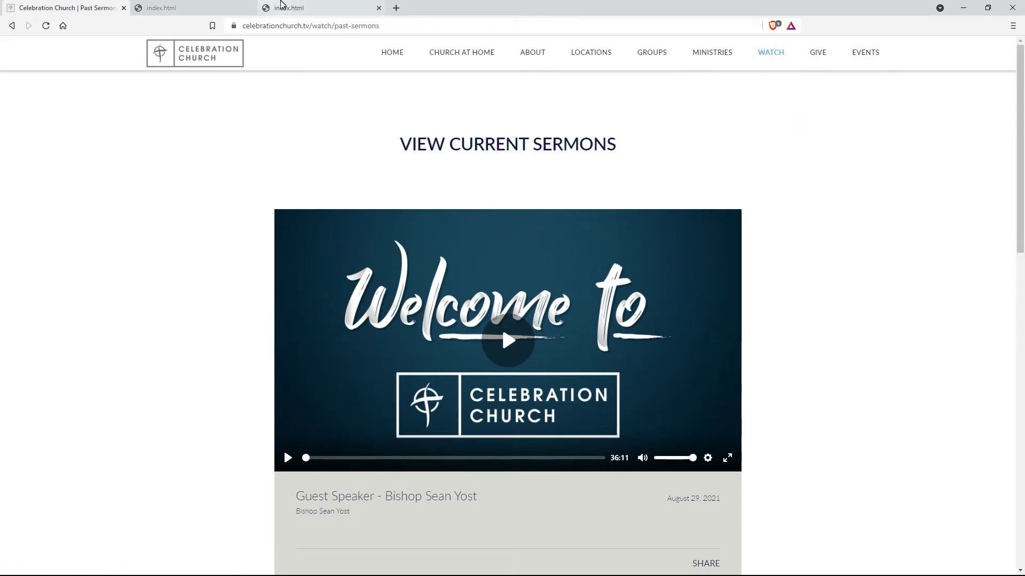
key("alt+Tab")
left_click(878, 105)
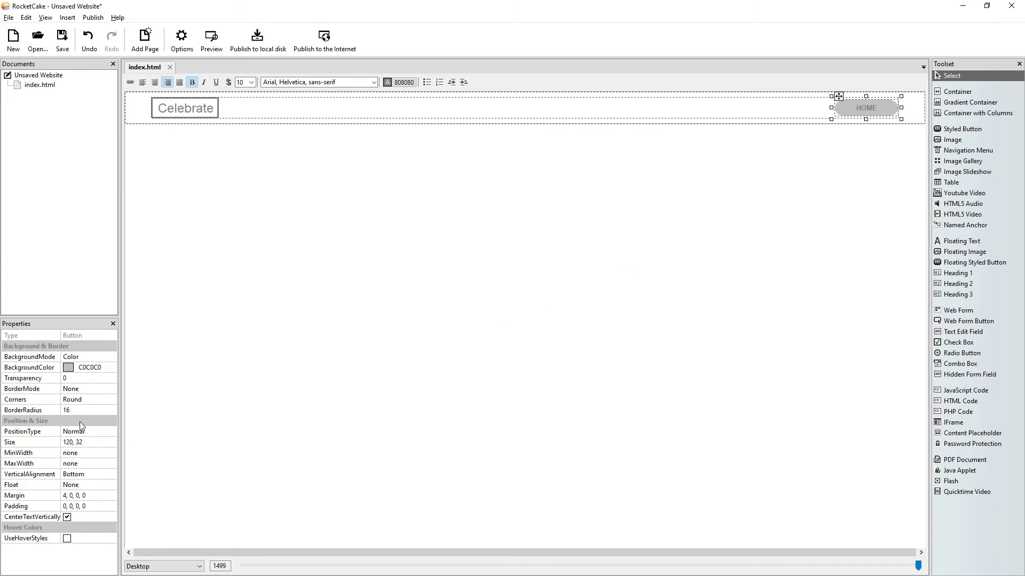
Set the HOME button's BackgroundColor to white FFFFFF.
left_click(112, 369)
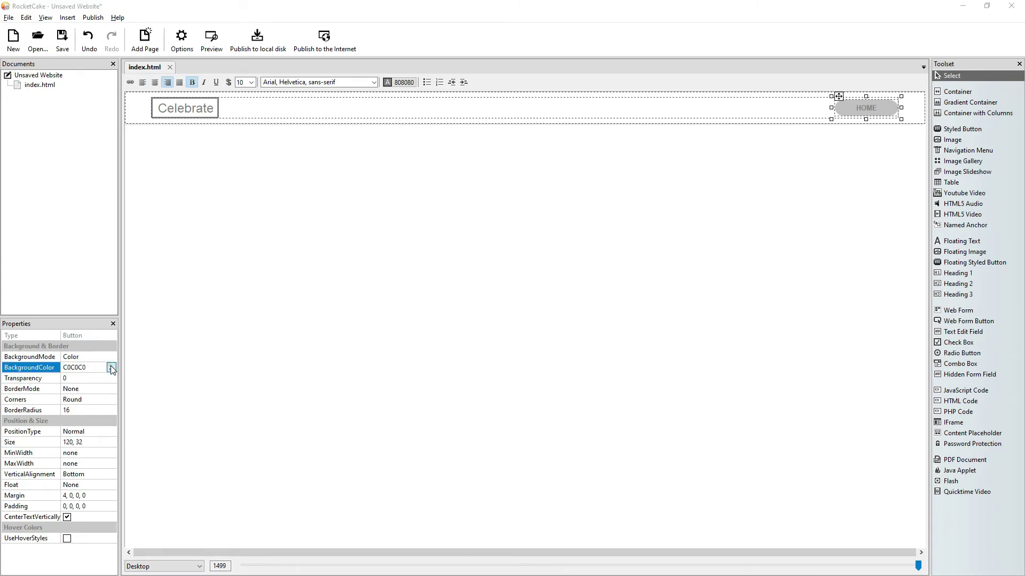
left_click(111, 368)
left_click(172, 415)
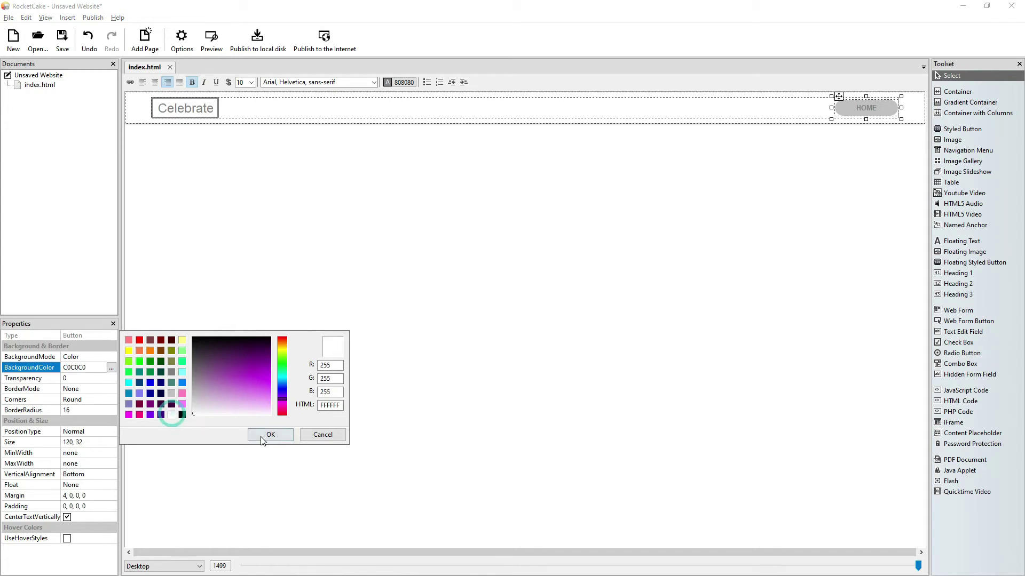
left_click(270, 435)
Enable hover styles with black 000000 fill and grey 808080 text, then preview beside the sermons page.
left_click(67, 538)
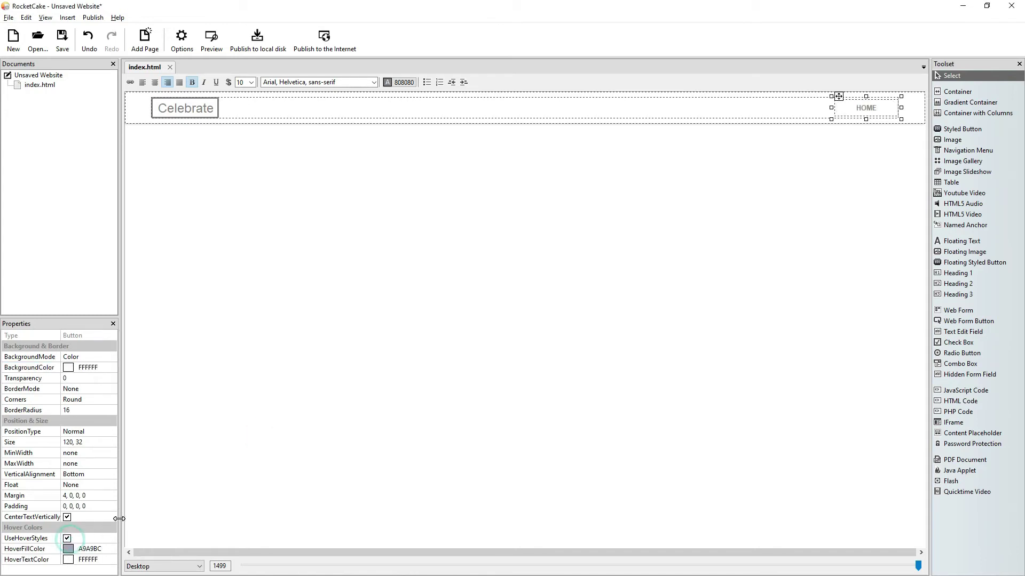
left_click(105, 549)
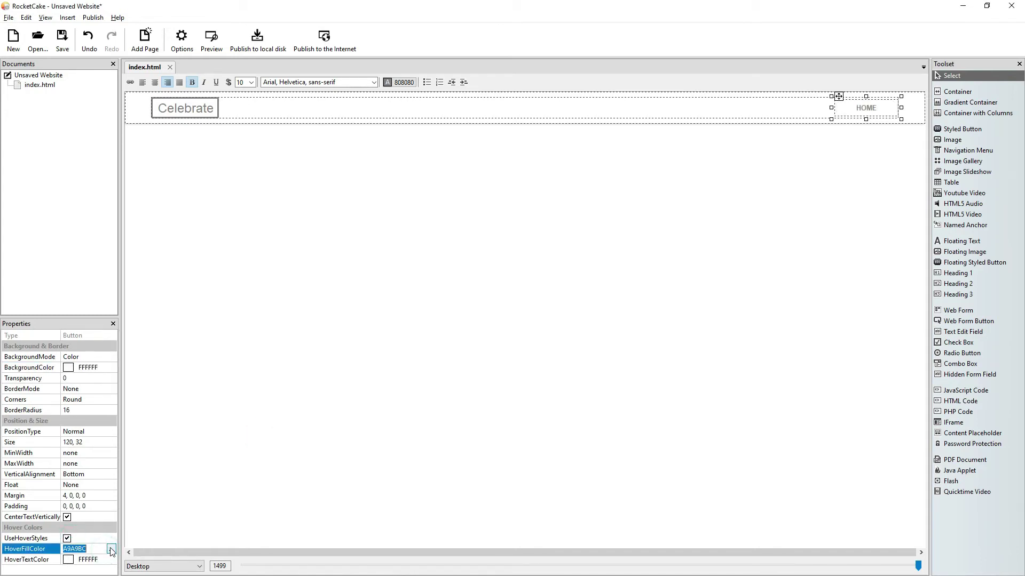
left_click(111, 550)
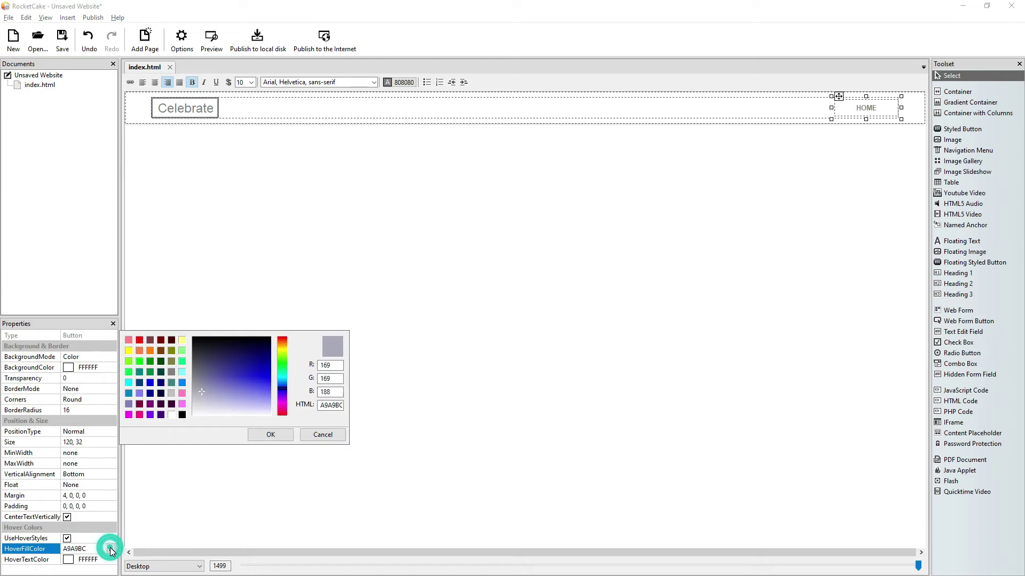
left_click(182, 415)
left_click(258, 435)
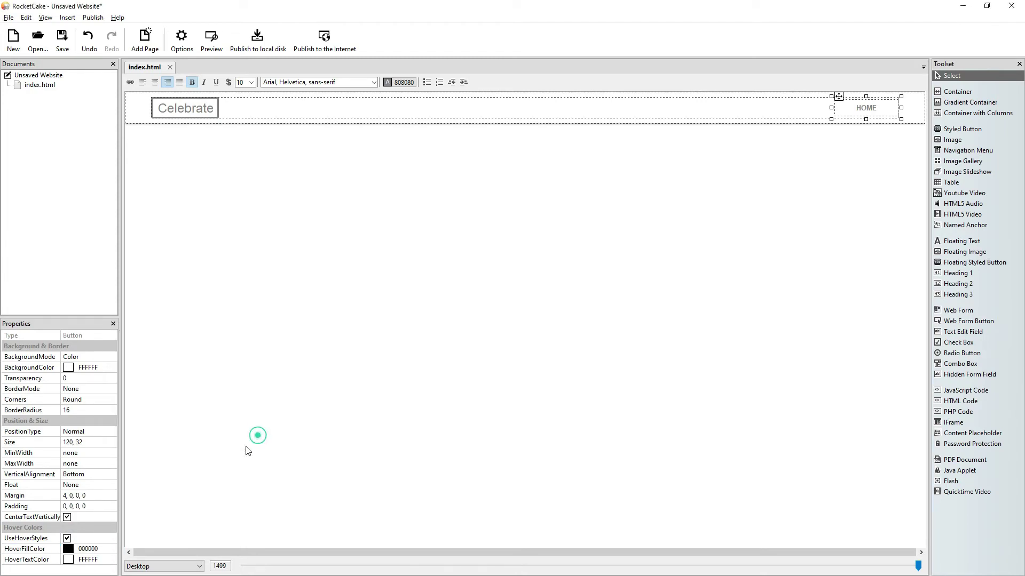
left_click(87, 560)
left_click(111, 560)
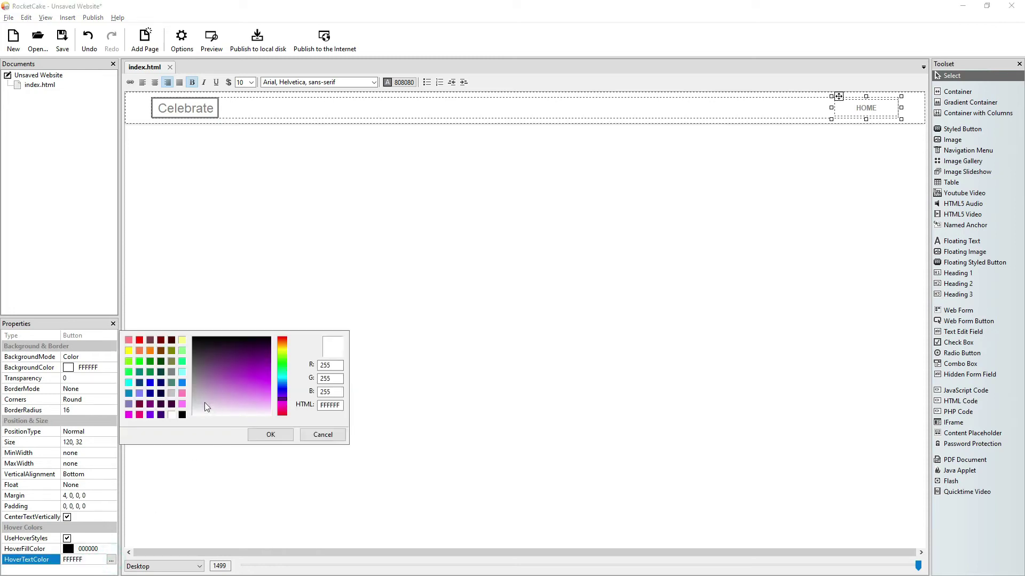
left_click(172, 373)
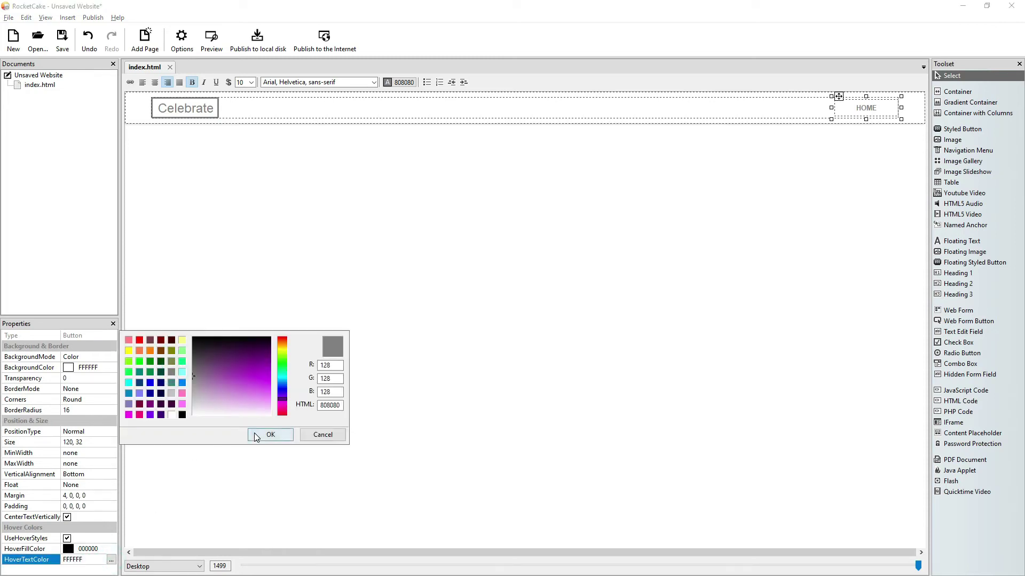
left_click(270, 435)
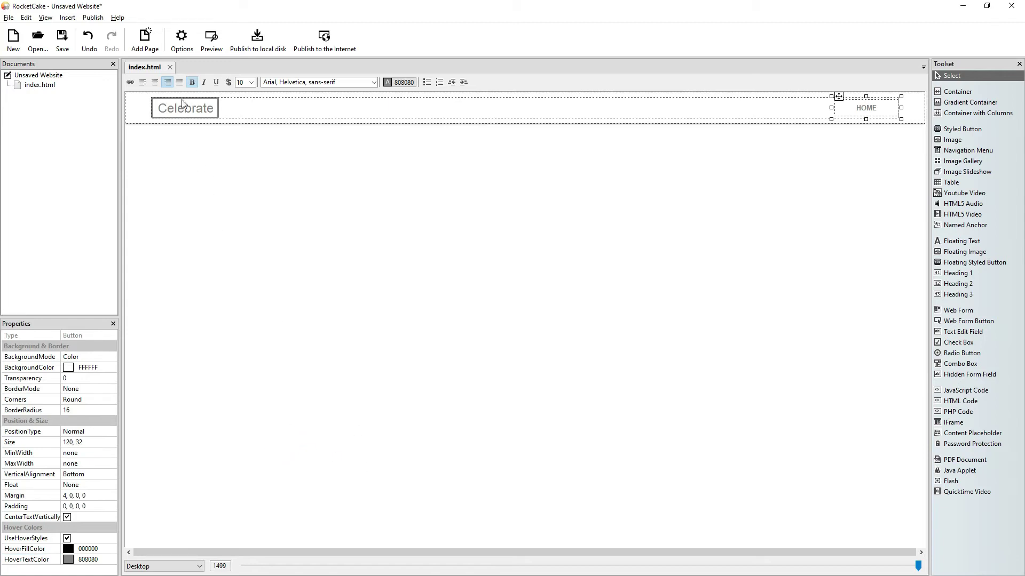
left_click(217, 42)
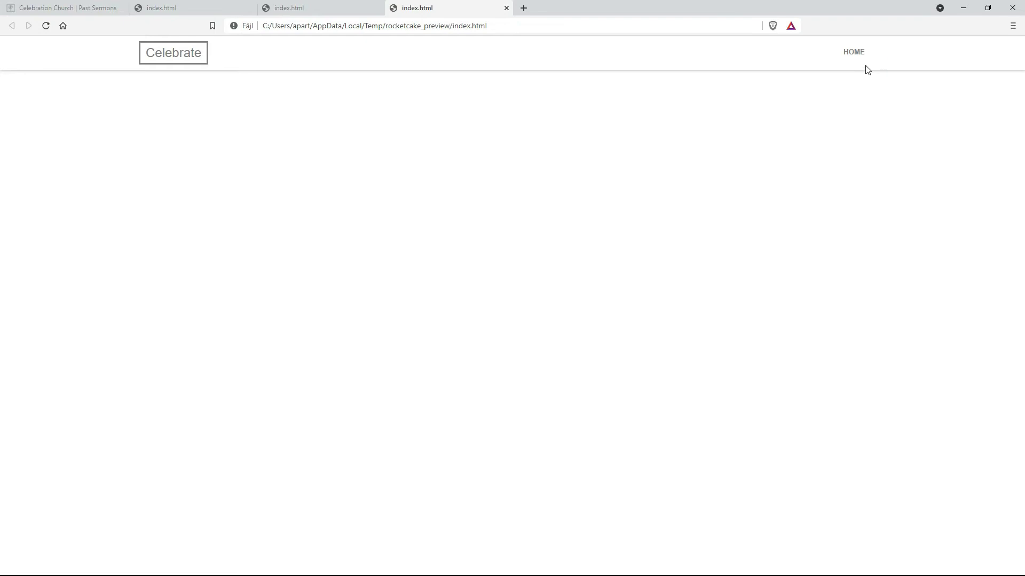
left_click(112, 9)
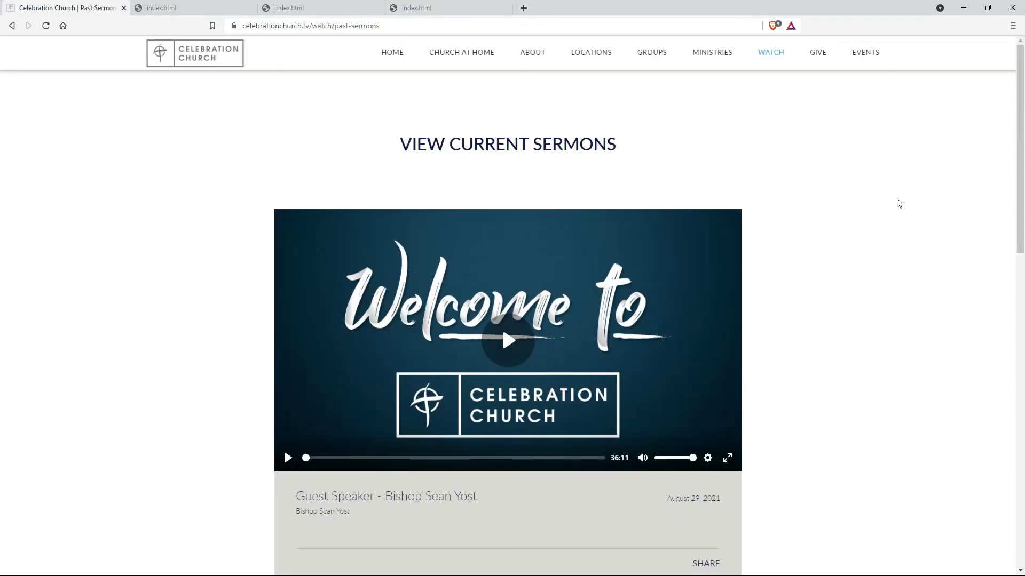
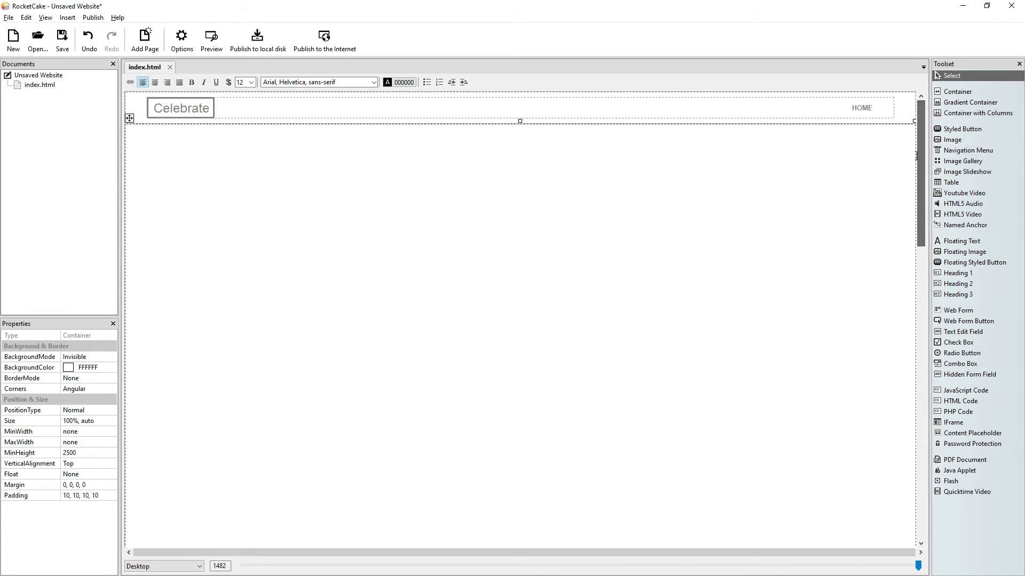
left_click(216, 42)
scroll(554, 297, "down", 10)
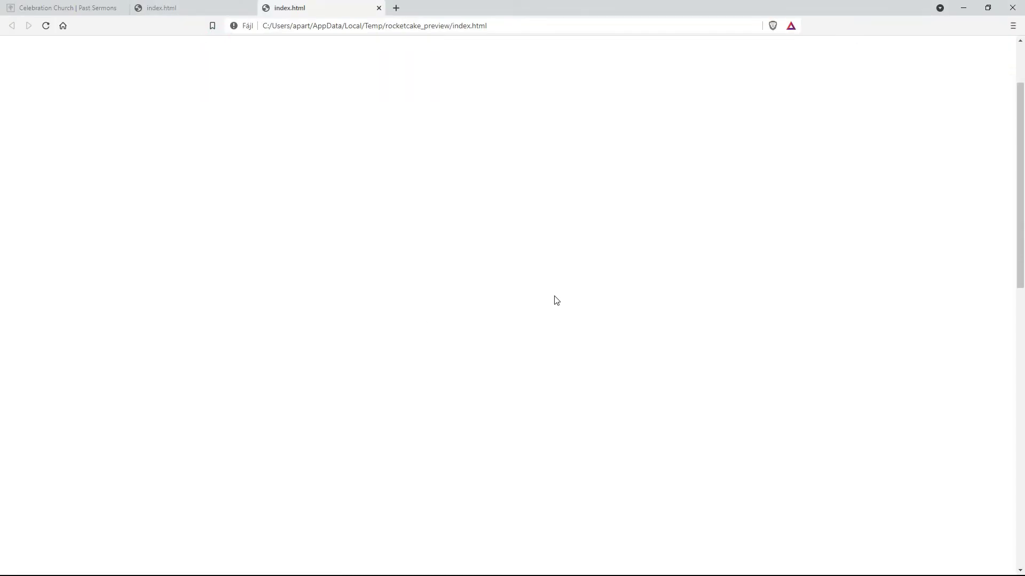
scroll(556, 302, "up", 10)
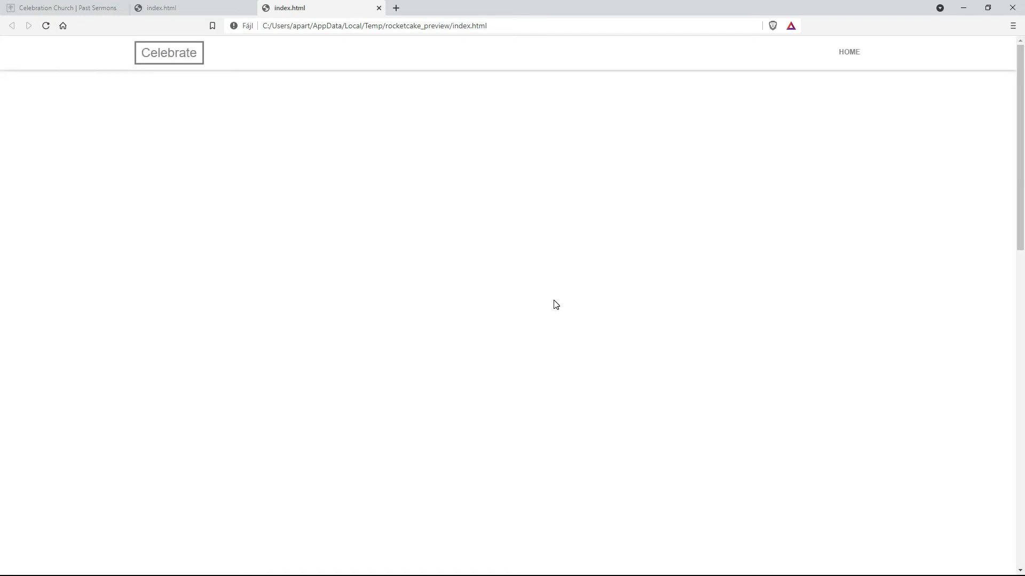
scroll(620, 215, "down", 5)
scroll(624, 216, "up", 5)
scroll(623, 216, "down", 5)
scroll(617, 222, "up", 5)
key("alt+Tab")
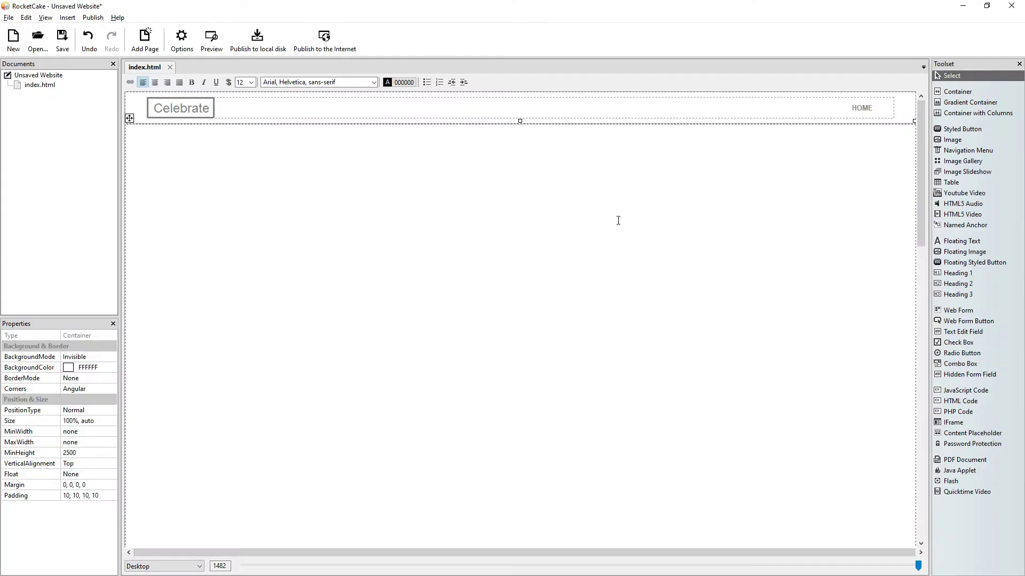
Select the header container and start adding Additional CSS styles in its HTML Code.
left_click(618, 221)
left_click(129, 106)
right_click(134, 107)
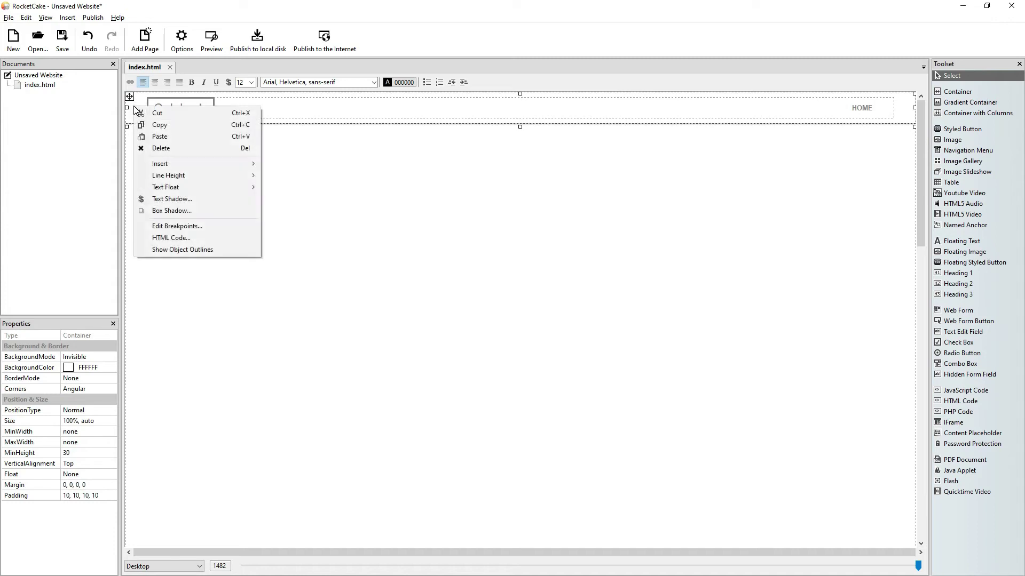
left_click(209, 238)
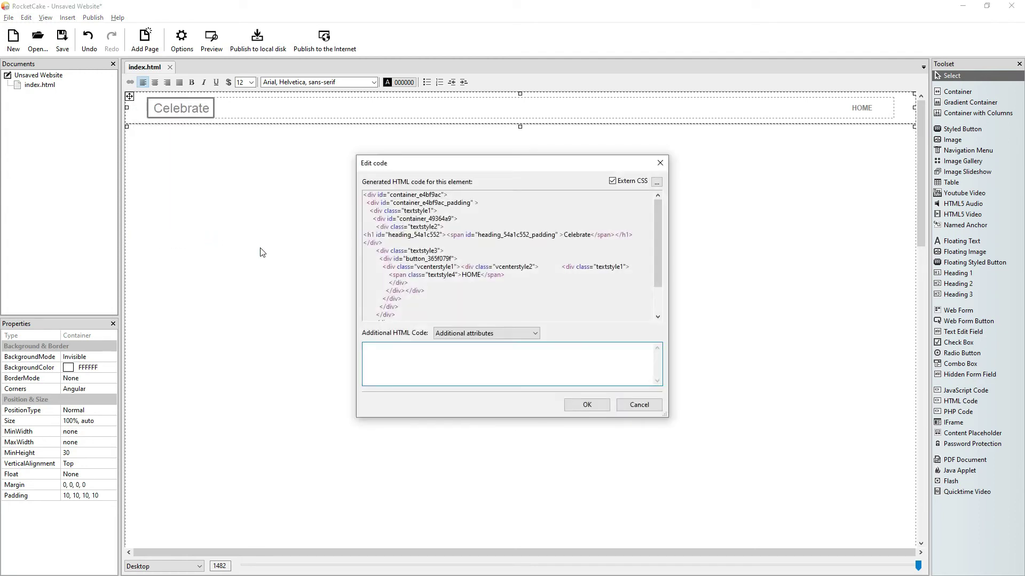
left_click(473, 335)
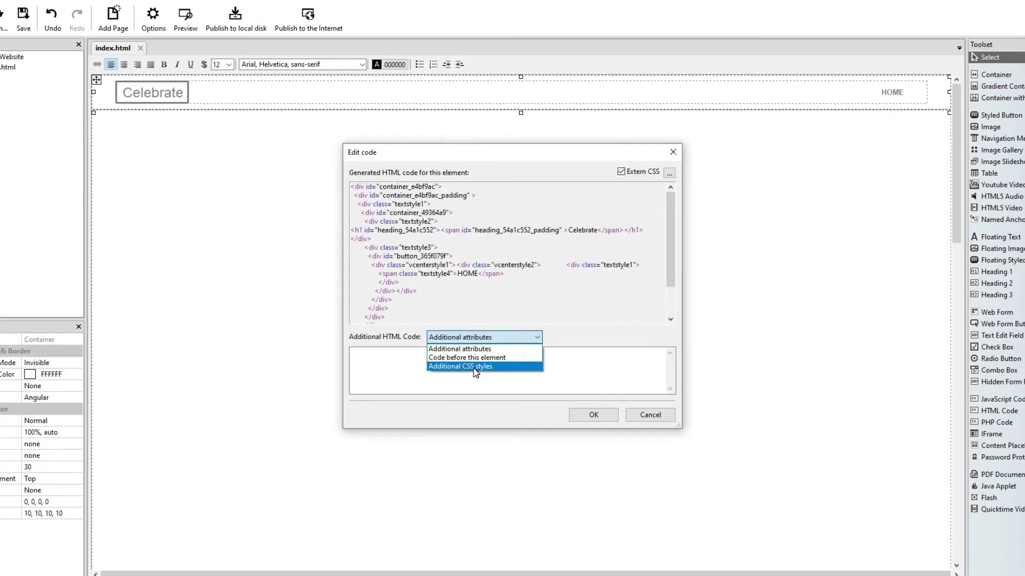
left_click(470, 361)
left_click(466, 383)
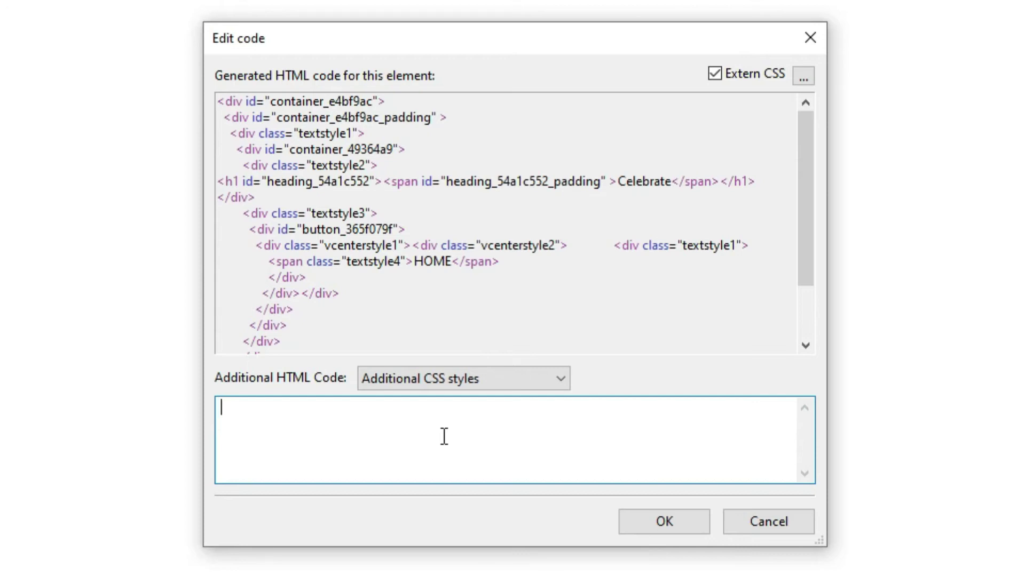
Enter the header CSS 'position: fixed; z-index: 100' and confirm it.
type("position: fixed; ")
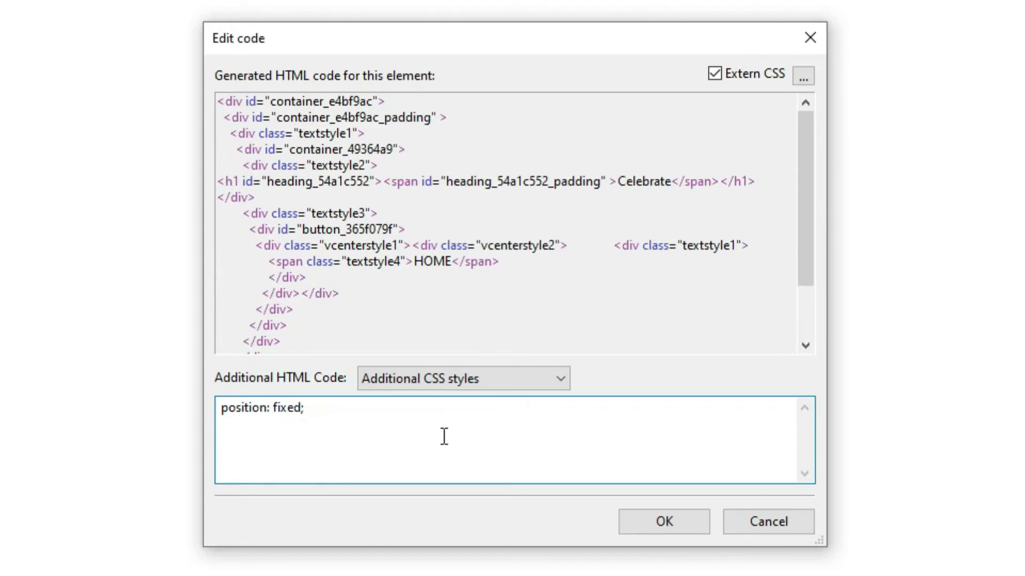
type("z-index: 100")
key("Right")
key("Right")
key("Right")
key("Right")
key("Right")
key("Right")
key("Right")
key("Right")
key("Right")
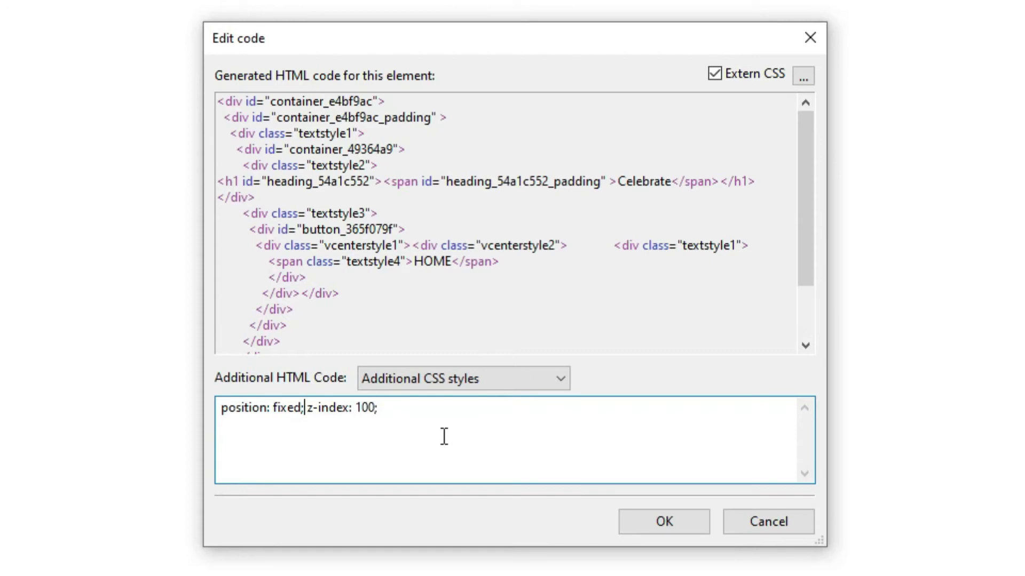
key("Right")
key("Right")
key("Right")
key("Right")
key("End")
key("Left")
key("Left")
key("Left")
key("Left")
key("Left")
key("Left")
key("Left")
key("End")
left_click(687, 531)
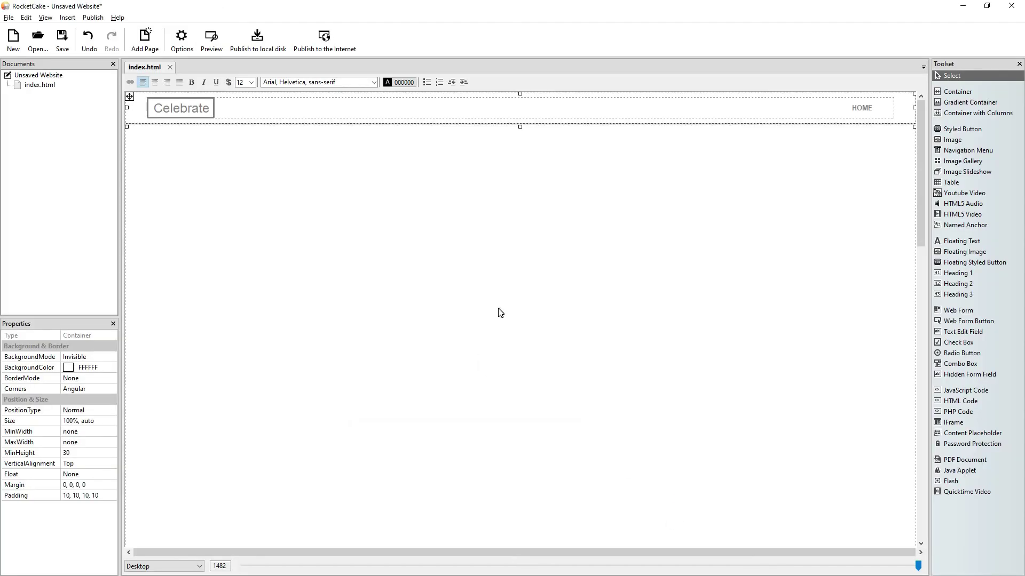
left_click(211, 37)
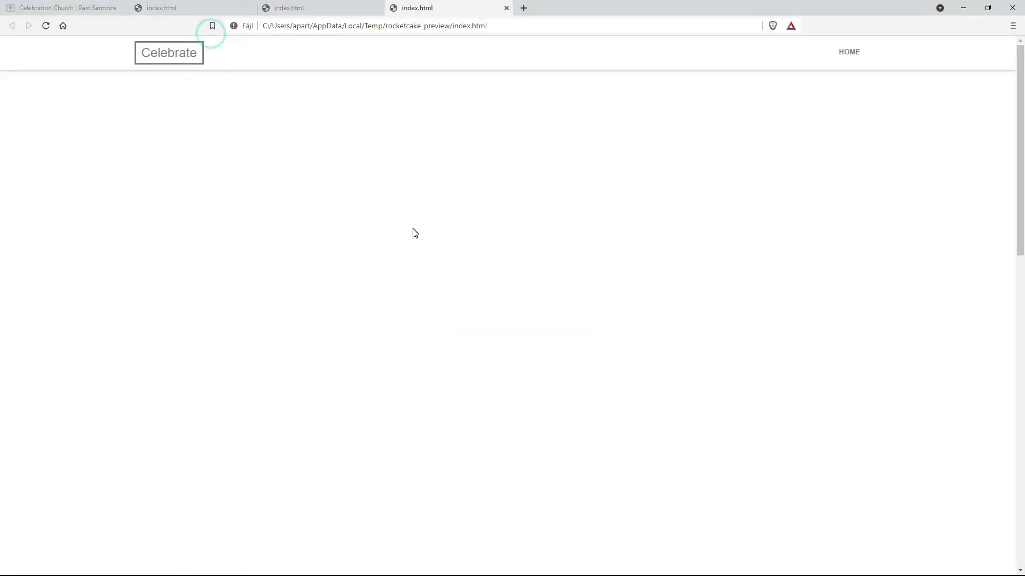
scroll(419, 227, "down", 10)
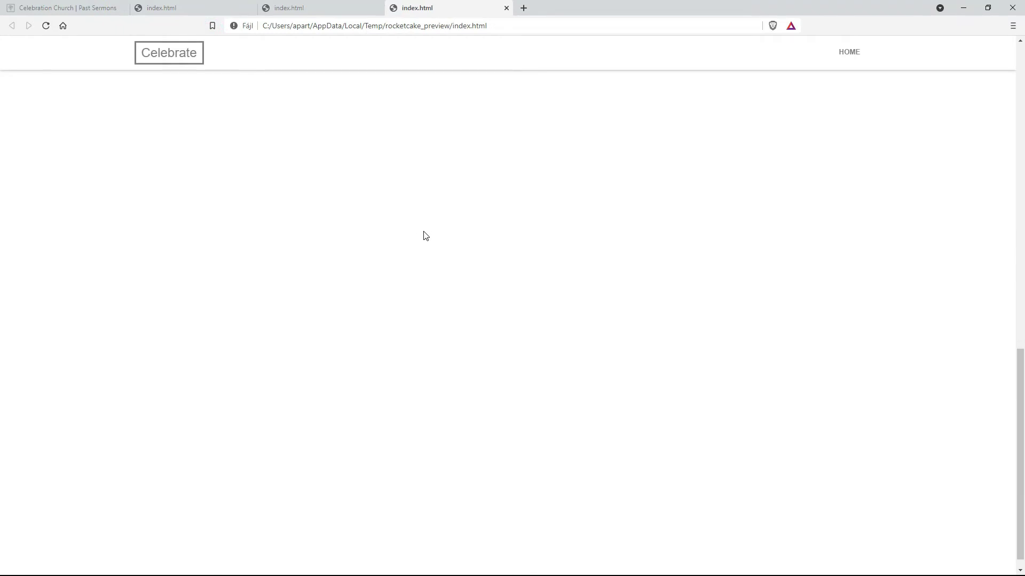
scroll(1018, 374, "up", 10)
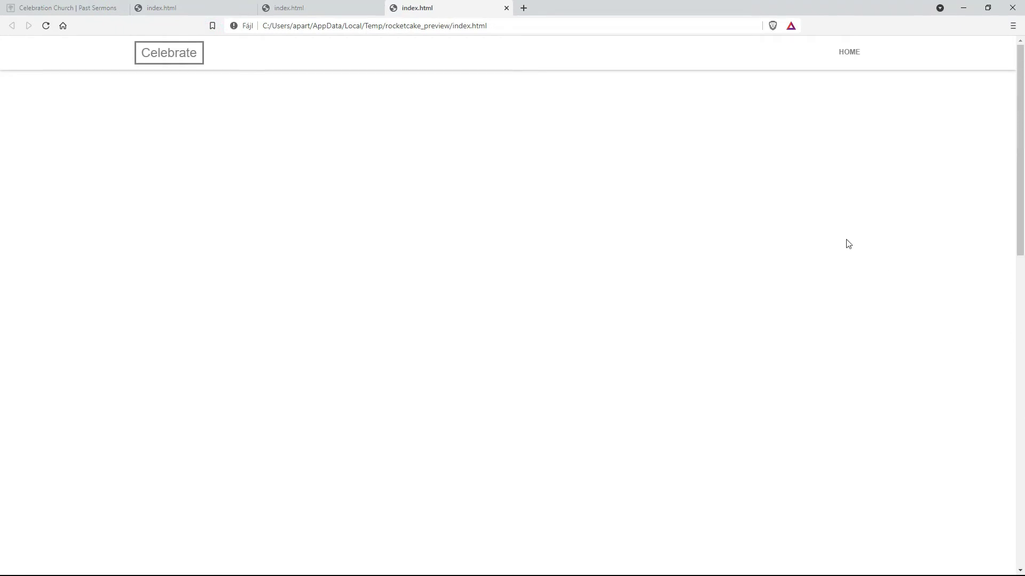
scroll(813, 205, "down", 10)
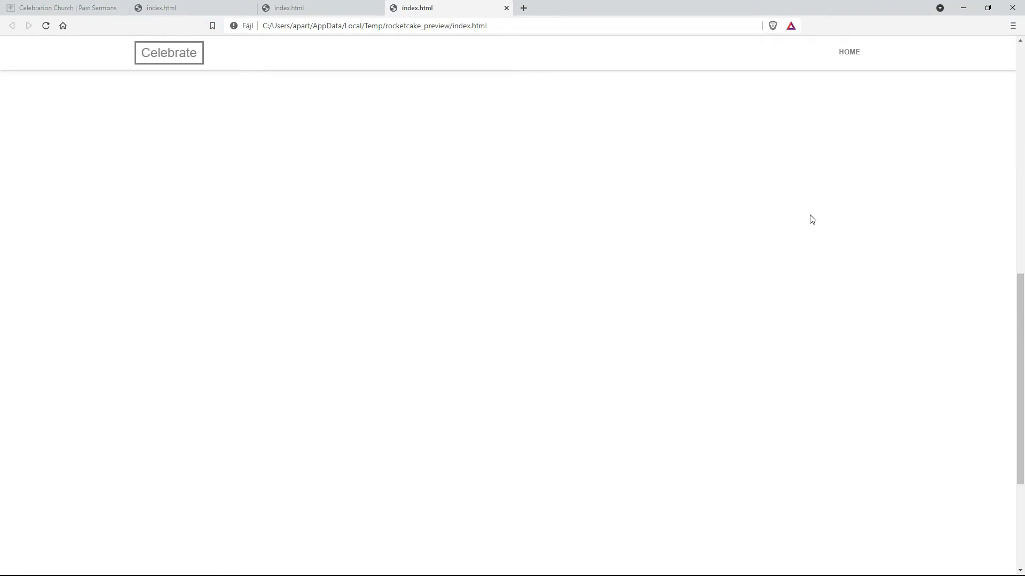
scroll(806, 230, "up", 10)
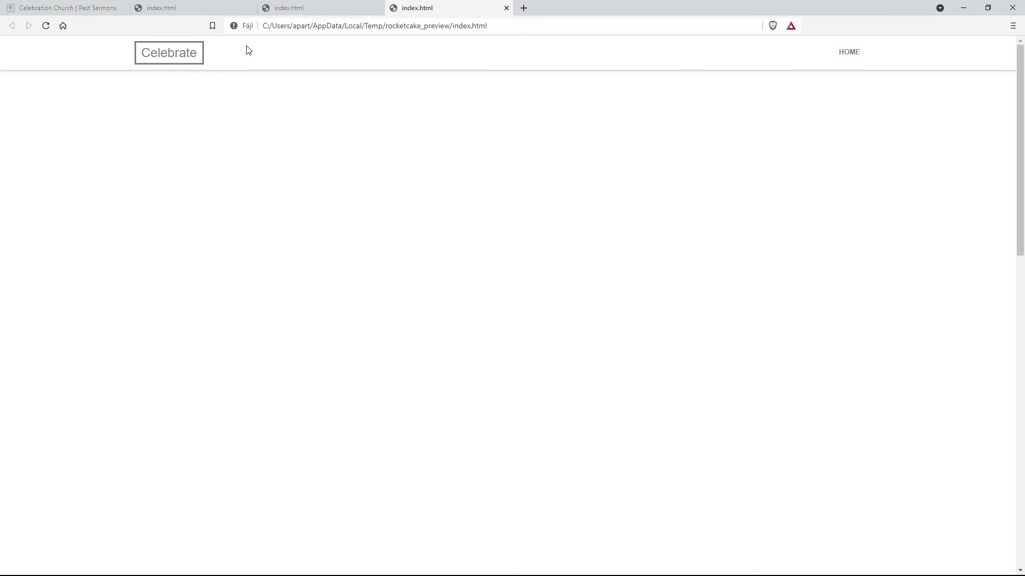
left_click(82, 9)
scroll(315, 147, "down", 6)
scroll(315, 146, "up", 7)
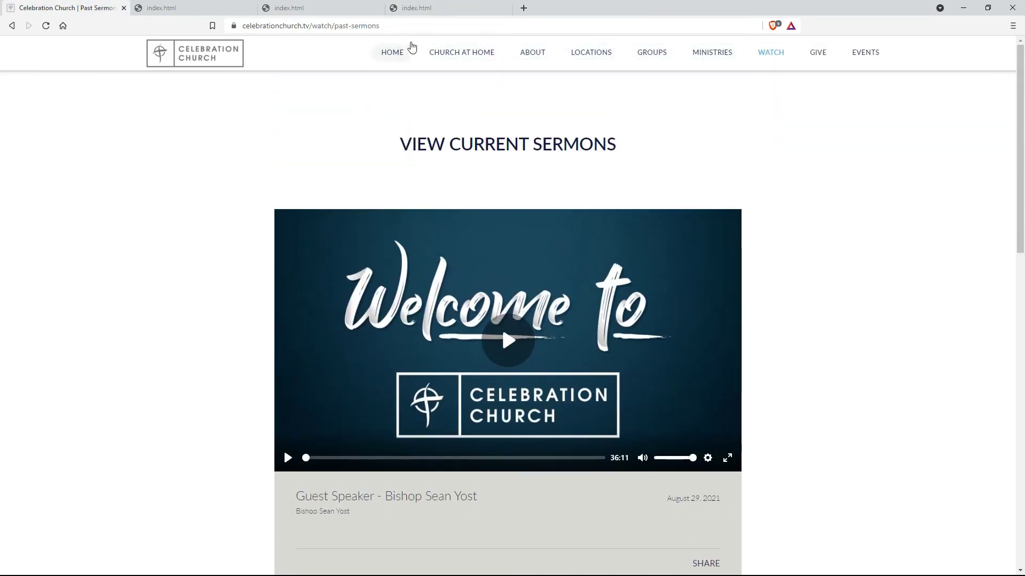
left_click(422, 8)
key("alt+Tab")
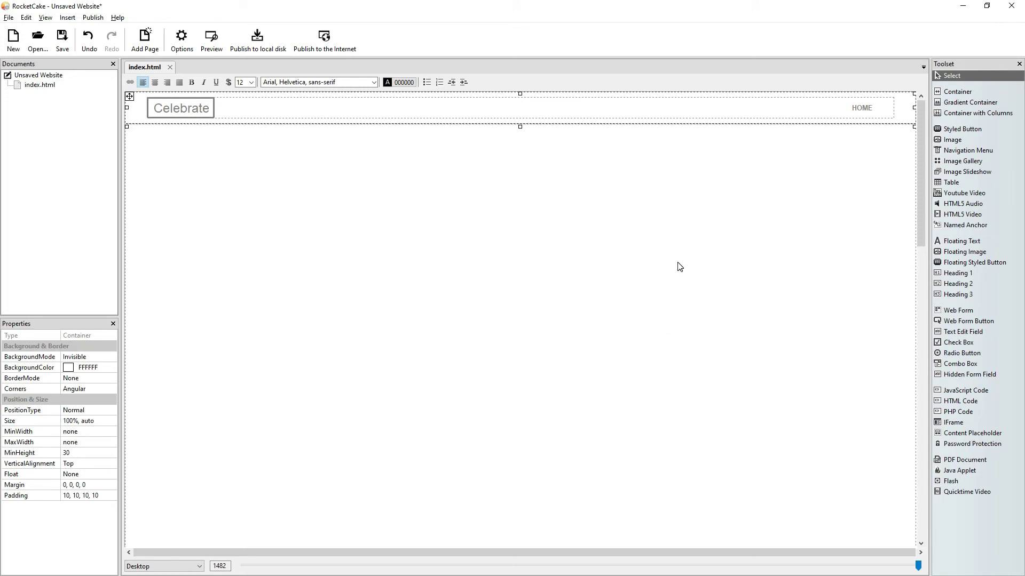
key("alt+Tab")
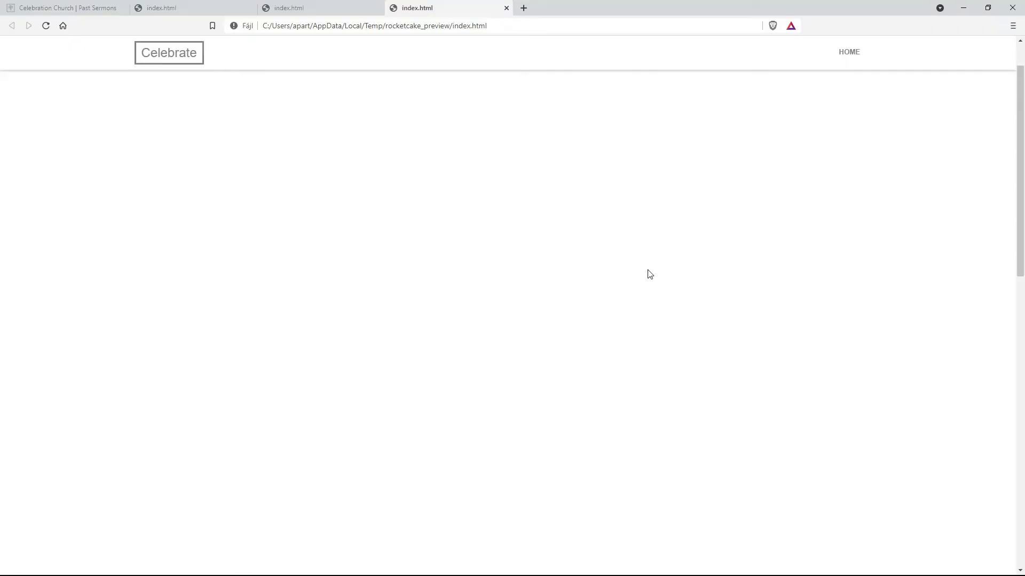
left_click(107, 7)
scroll(487, 339, "down", 9)
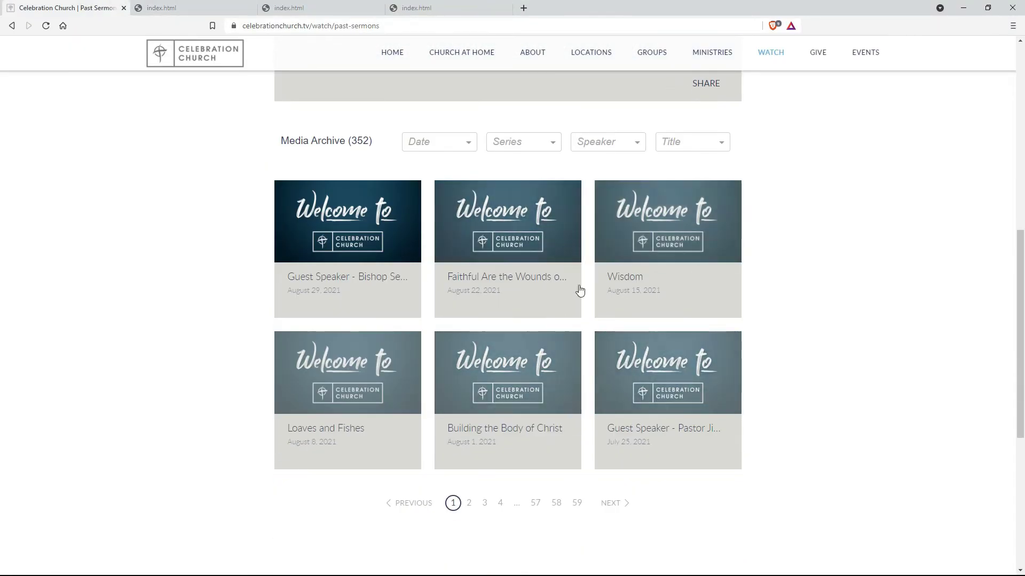
left_click(460, 6)
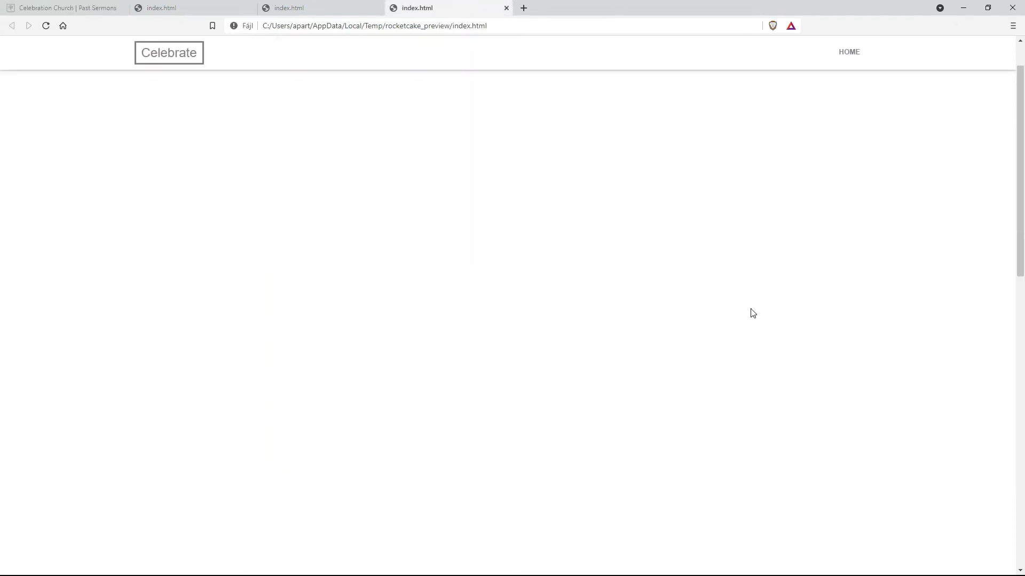
key("alt+Tab")
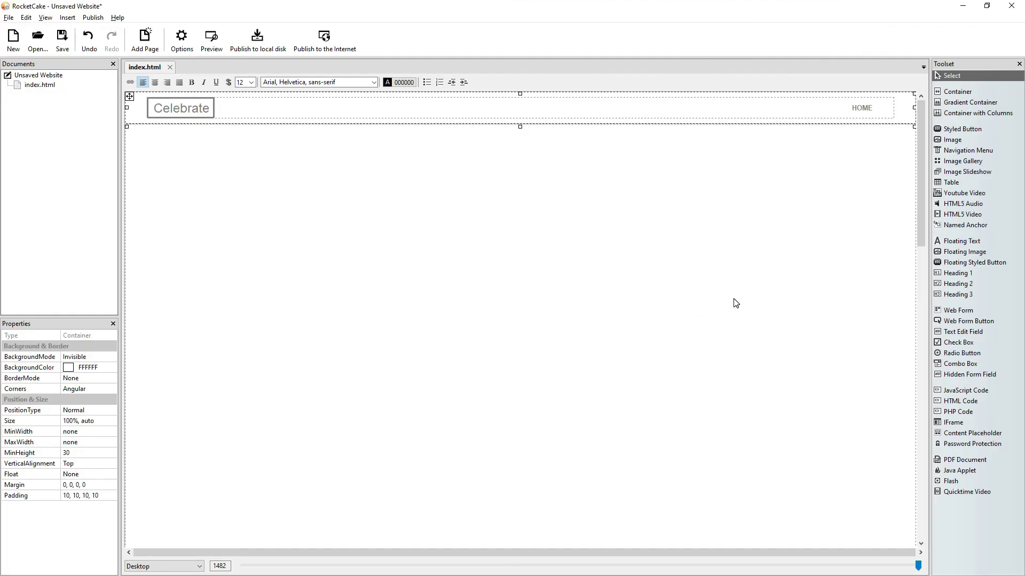
Insert a three-column container below the header with an 800 maximum width.
left_click(978, 114)
left_click(374, 373)
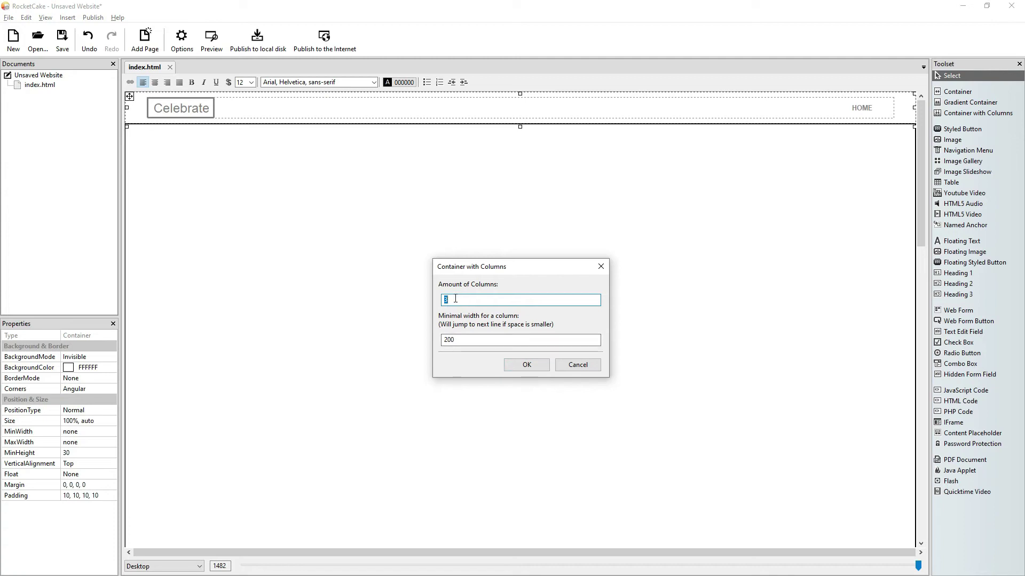
left_click(527, 365)
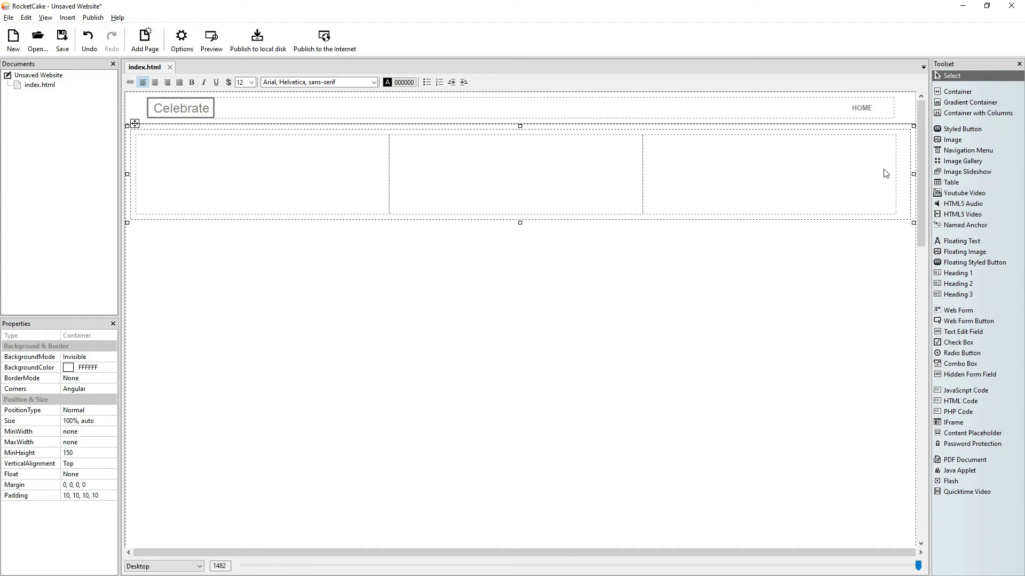
left_click(907, 153)
left_click(89, 444)
type("800")
key("Return")
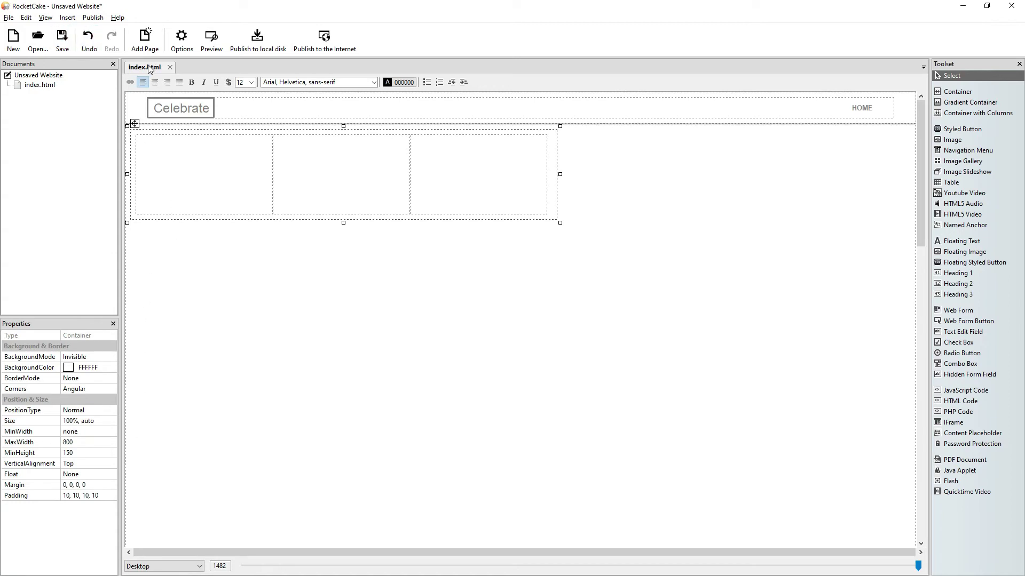
Centre the three-column container on the page.
left_click(154, 82)
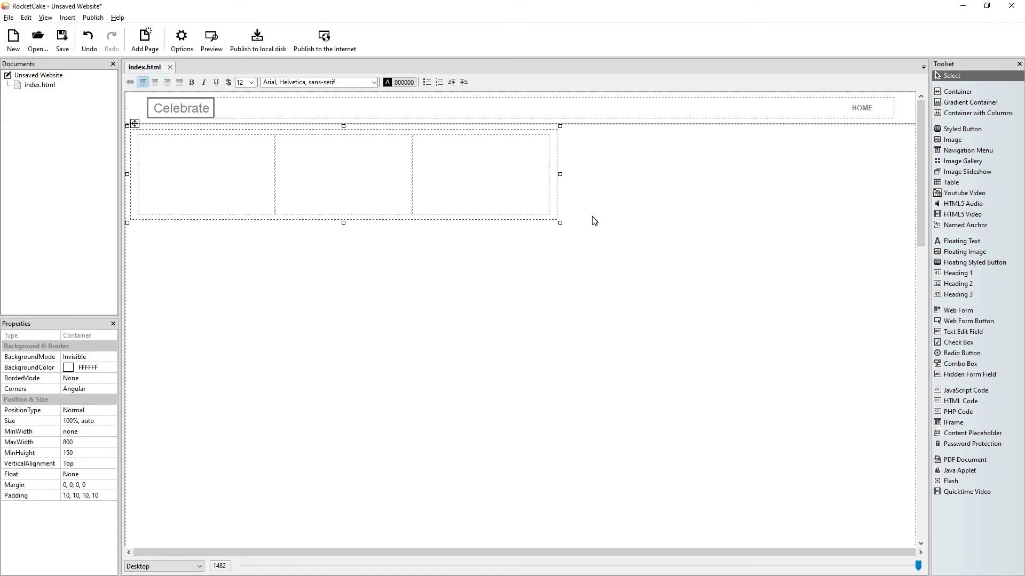
left_click(554, 203)
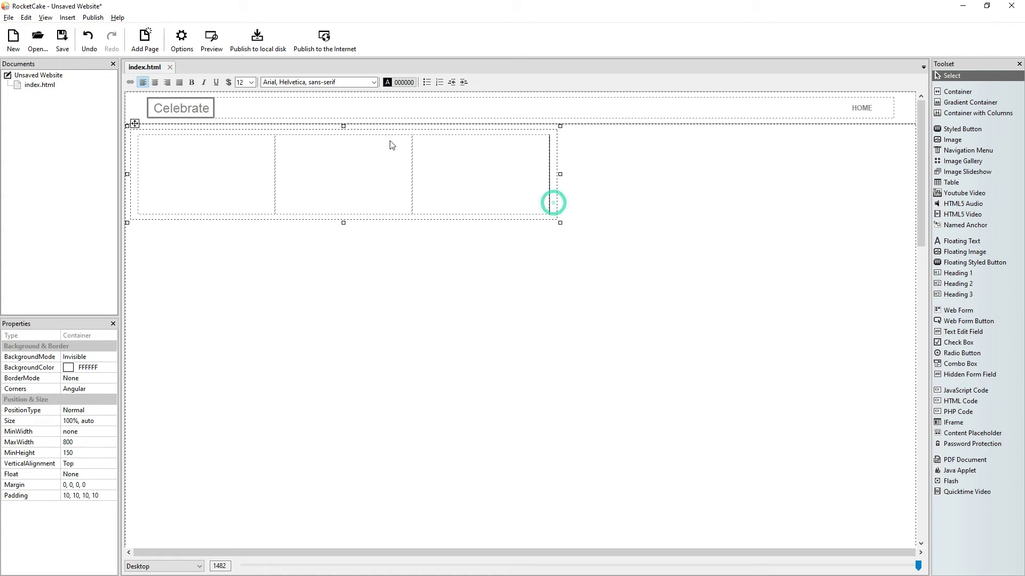
left_click(155, 82)
left_click(344, 405)
left_click(155, 83)
Add a blank line in the page body above the row so the three columns move down.
left_click(390, 167)
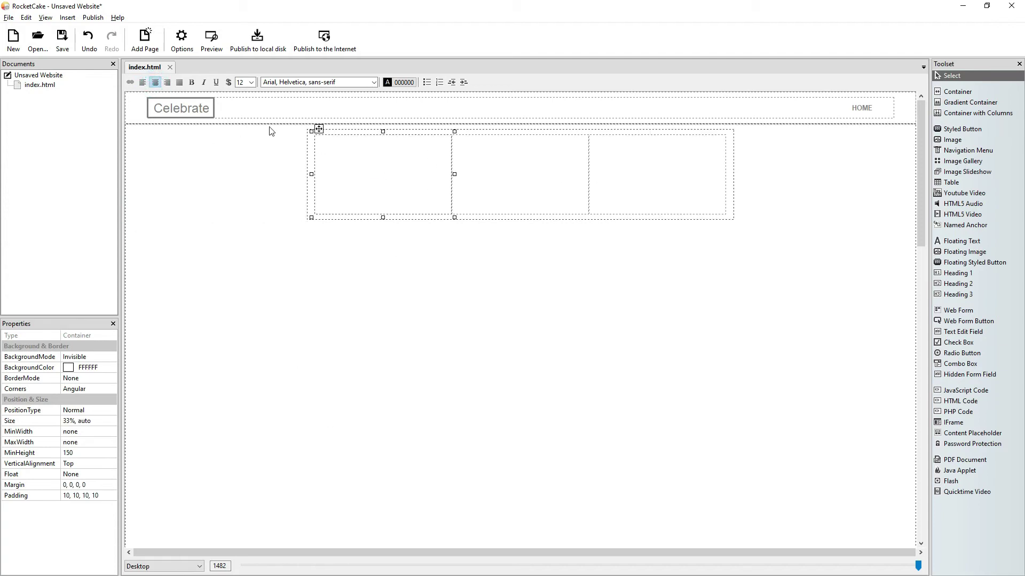
left_click(201, 197)
key("Return")
key("Return")
key("Return")
key("Return")
key("Return")
key("Return")
key("Return")
key("Return")
key("Return")
key("Return")
key("Return")
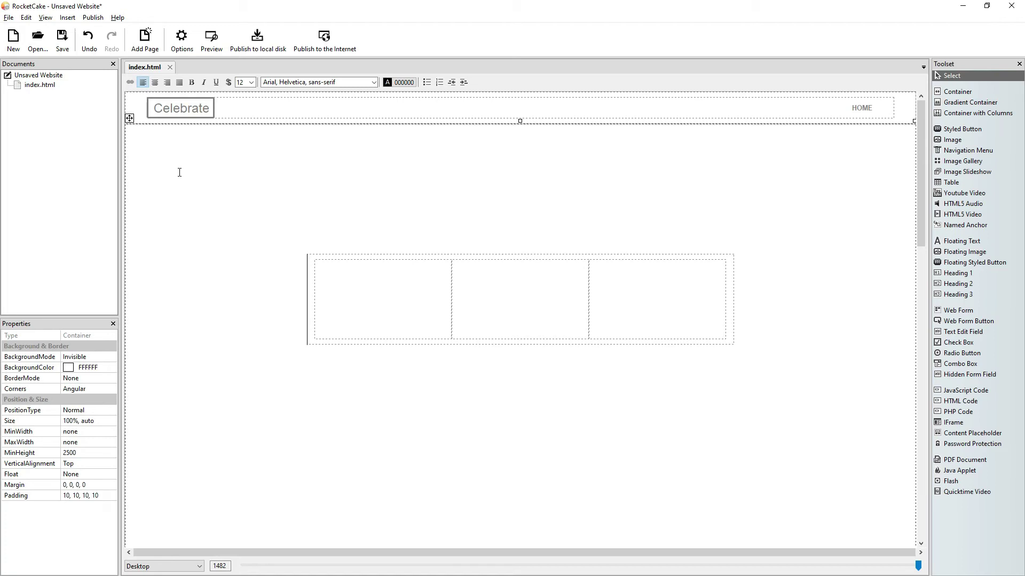
left_click(351, 277)
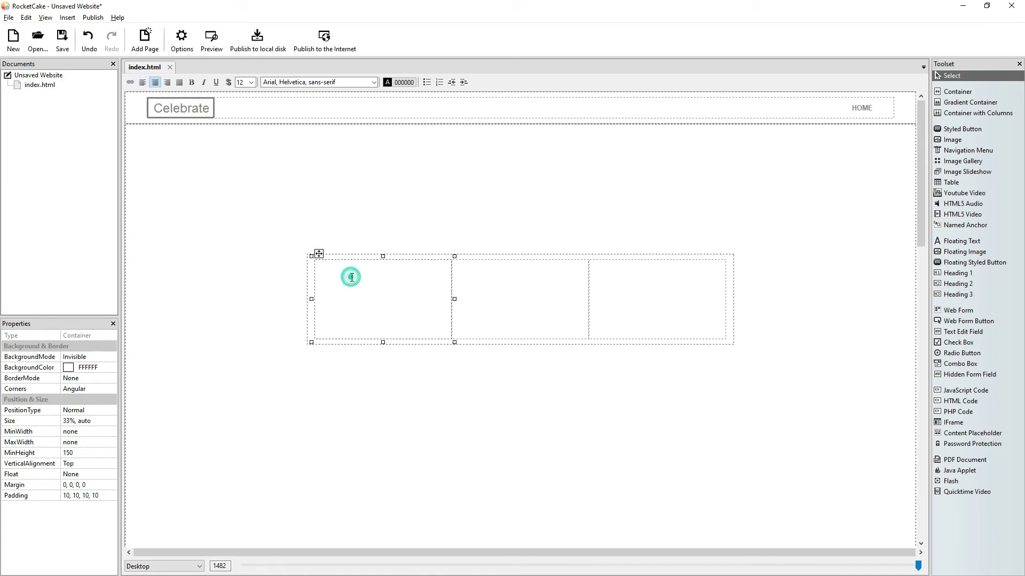
left_click(644, 293)
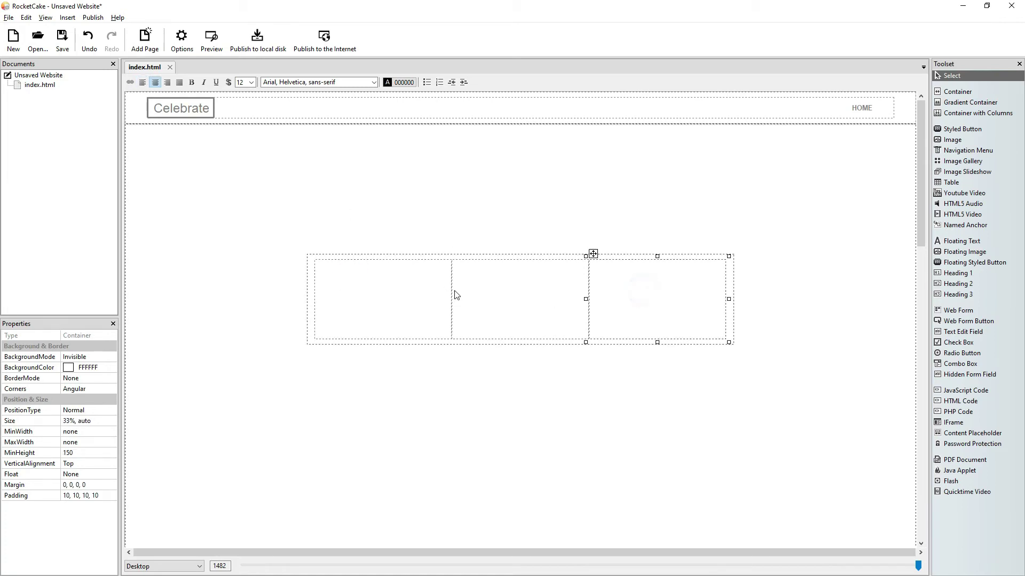
left_click(390, 297)
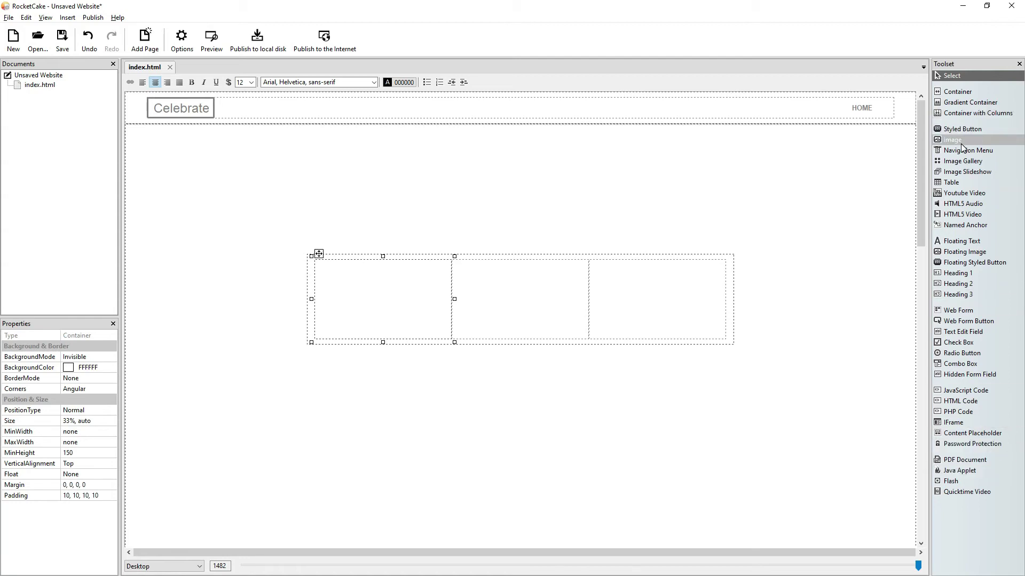
Insert the rctutstext image from rctutorials/assets into the first column.
left_click(985, 143)
left_click(344, 325)
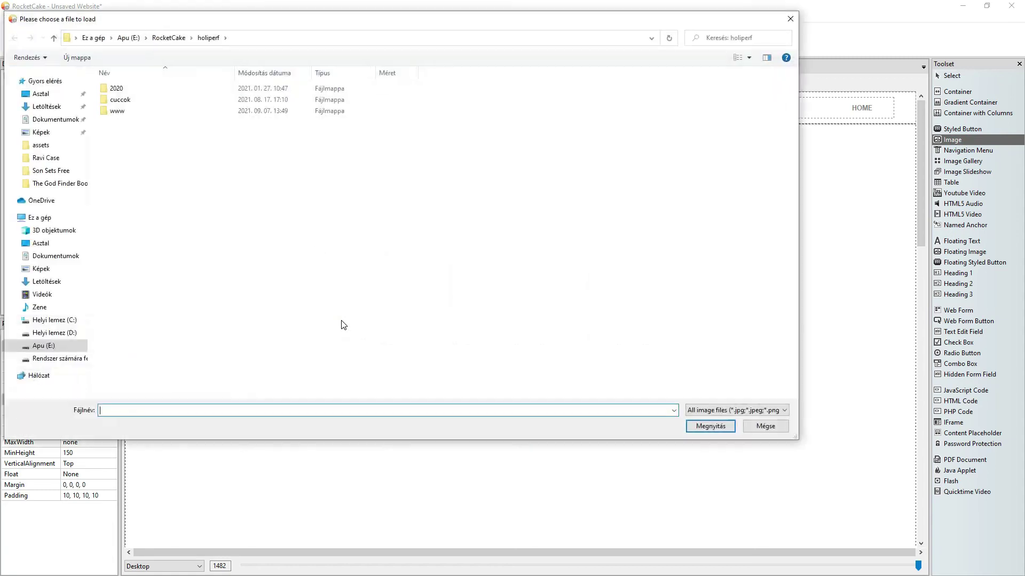
left_click(169, 38)
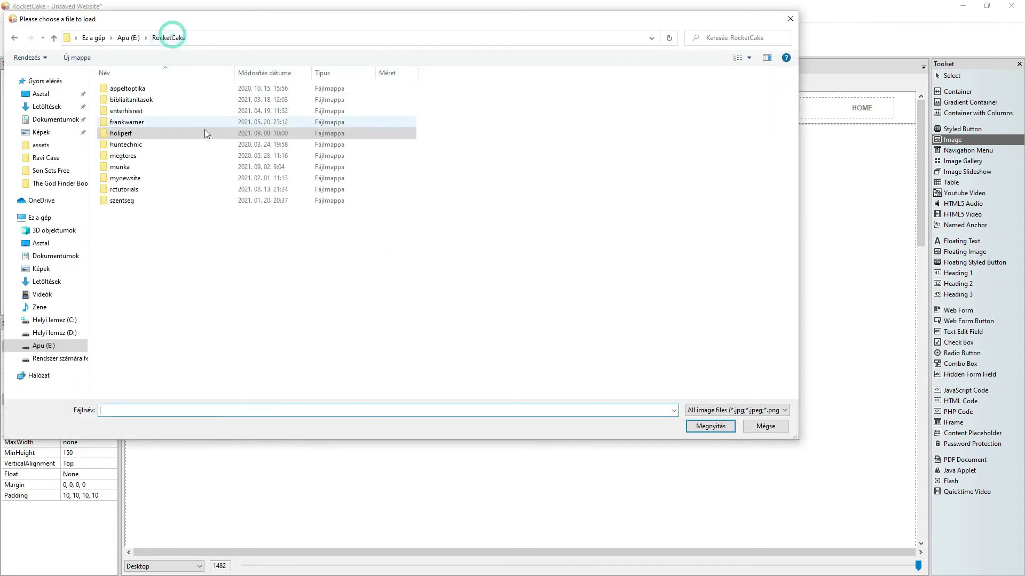
double_click(148, 189)
double_click(140, 102)
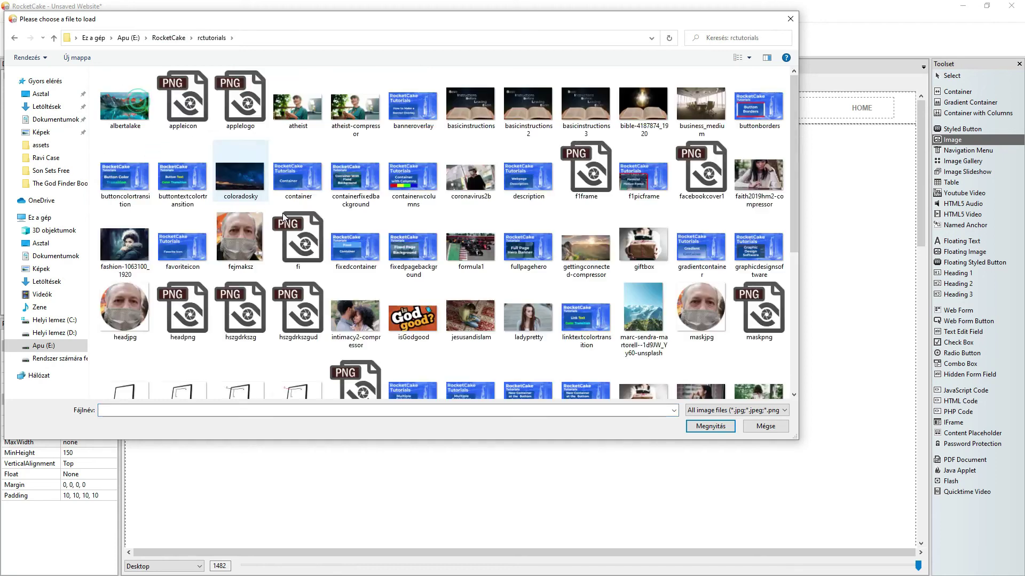
scroll(574, 341, "down", 5)
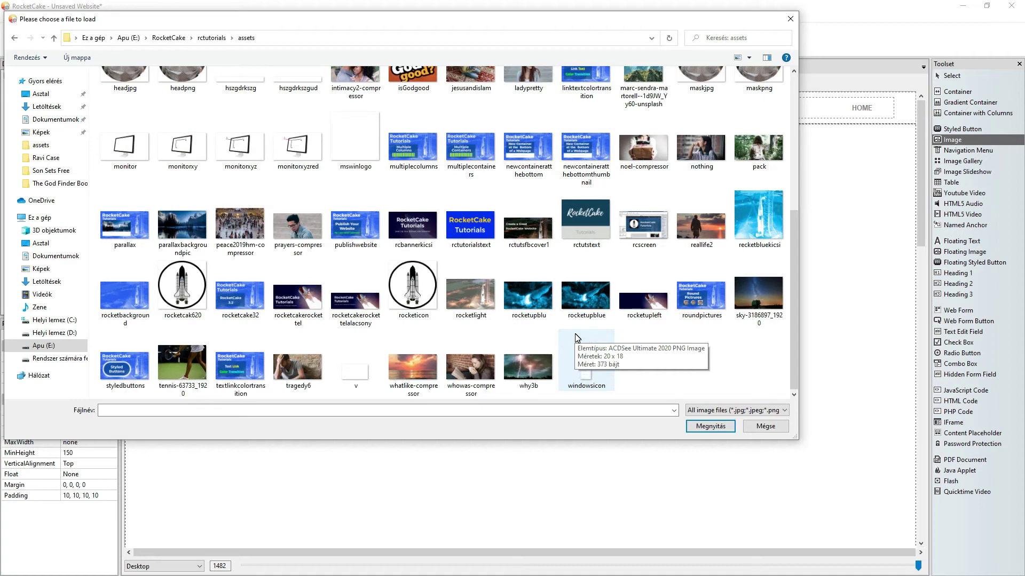
left_click(582, 211)
left_click(718, 427)
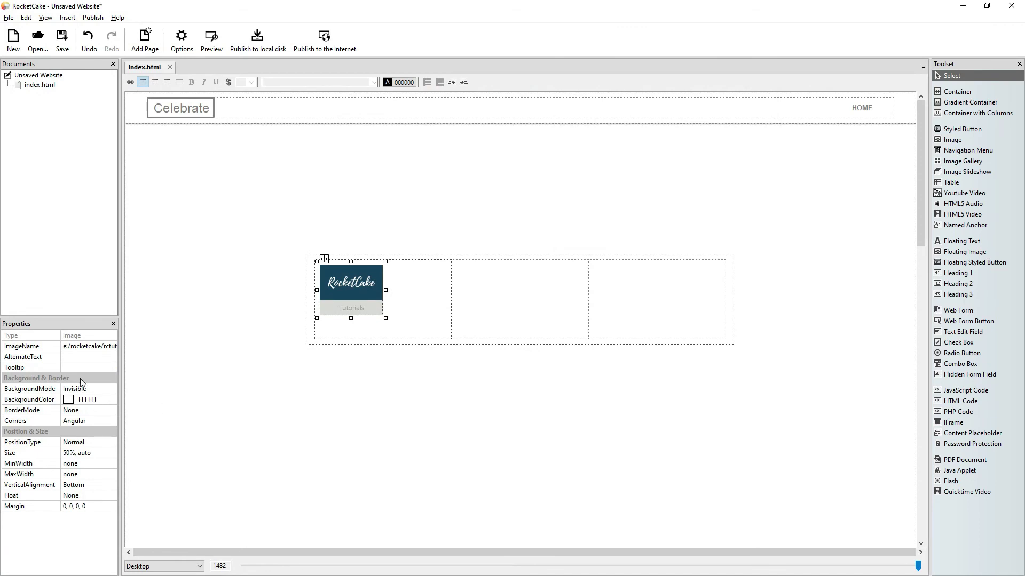
Set the image size to 100%, auto so it fills the column width.
left_click(79, 454)
key("Home")
key("Delete")
type("10")
key("Return")
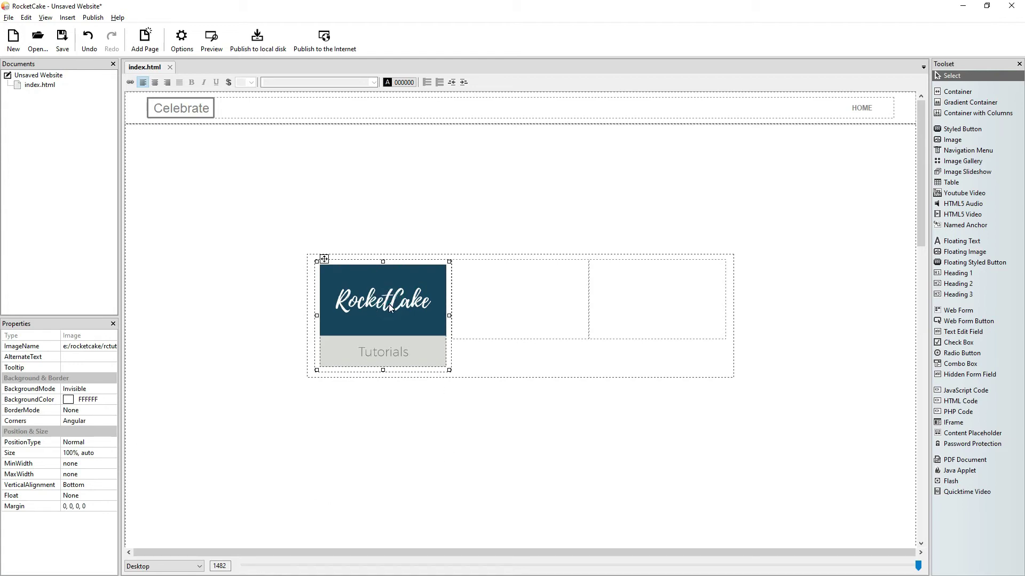
left_click(512, 294)
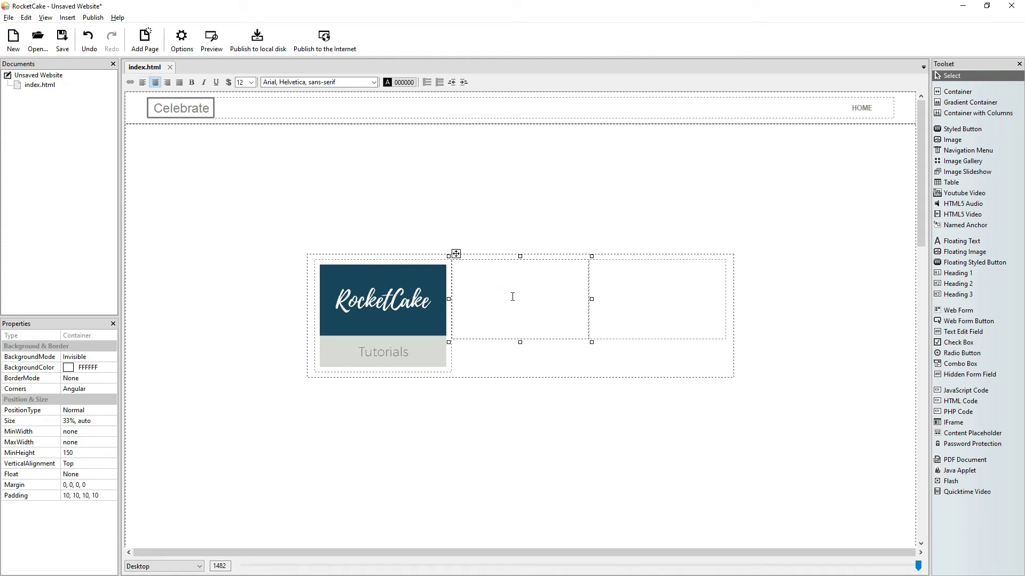
Paste the Tutorials tile image into the second and third columns.
key("ctrl+v")
left_click(623, 302)
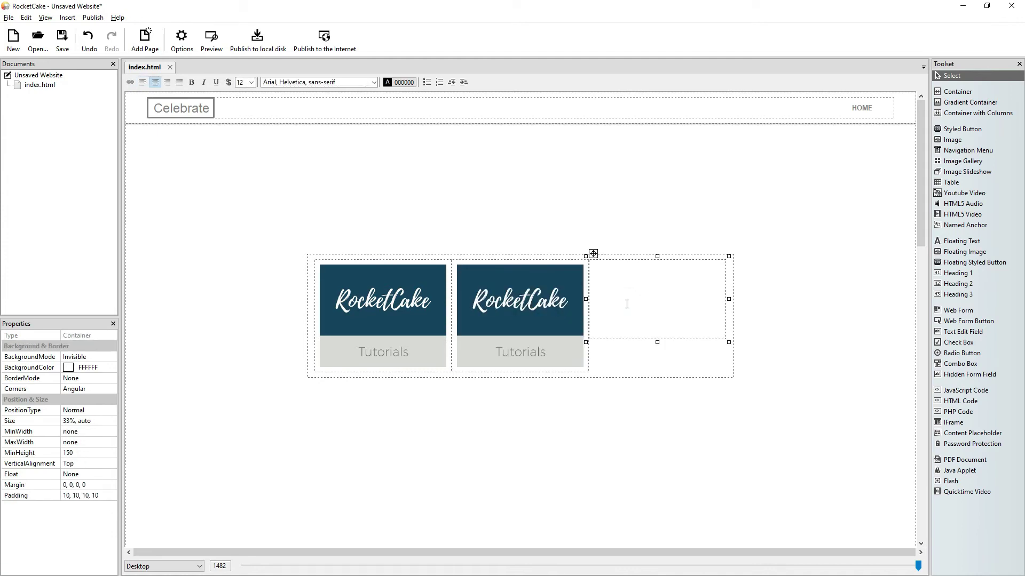
key("ctrl+v")
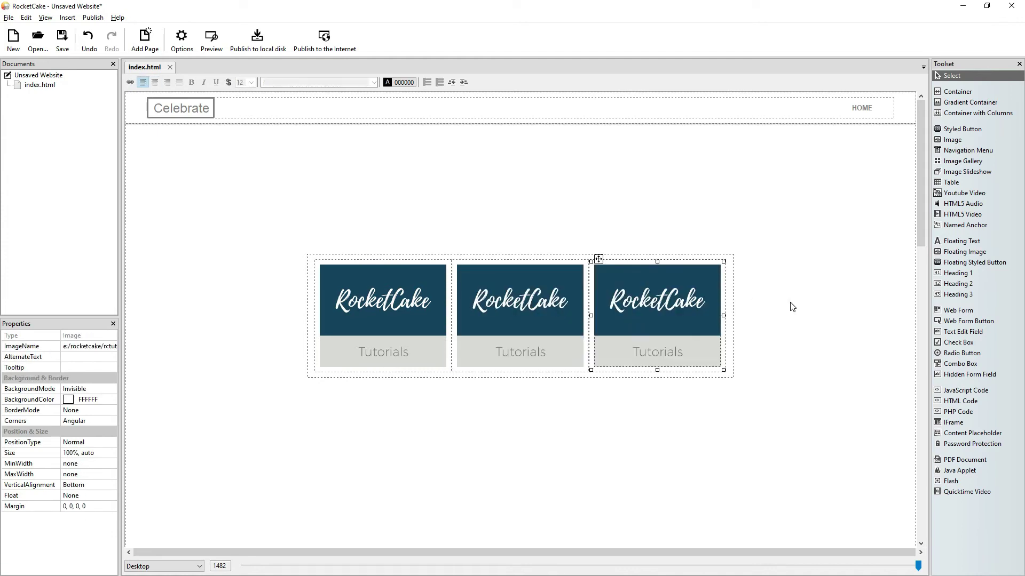
left_click(790, 303)
Paste a second row of three tiles and add an empty container above the grid.
left_click(724, 333)
left_click(730, 320)
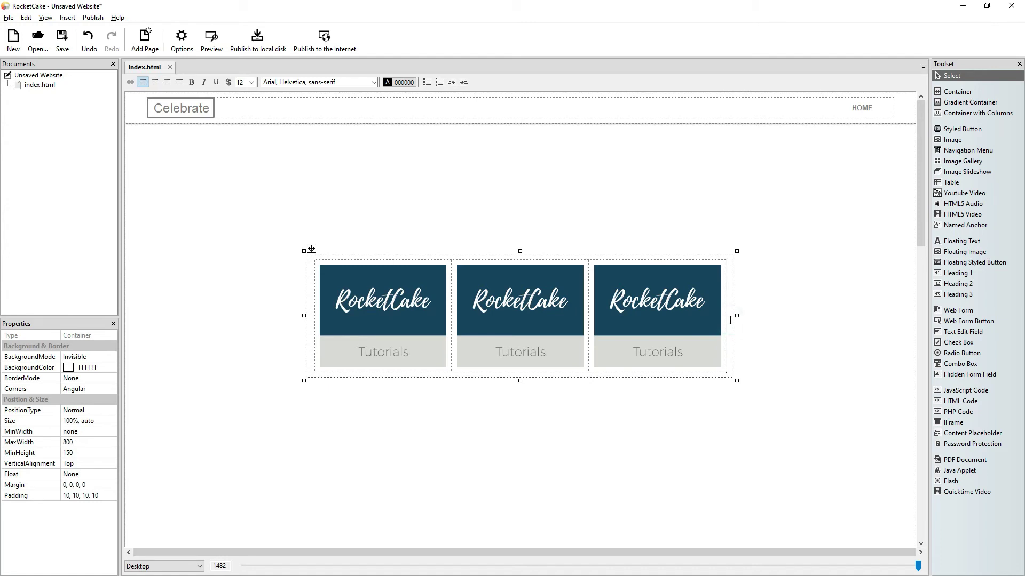
key("ctrl+v")
key("ctrl+v")
key("ctrl+v")
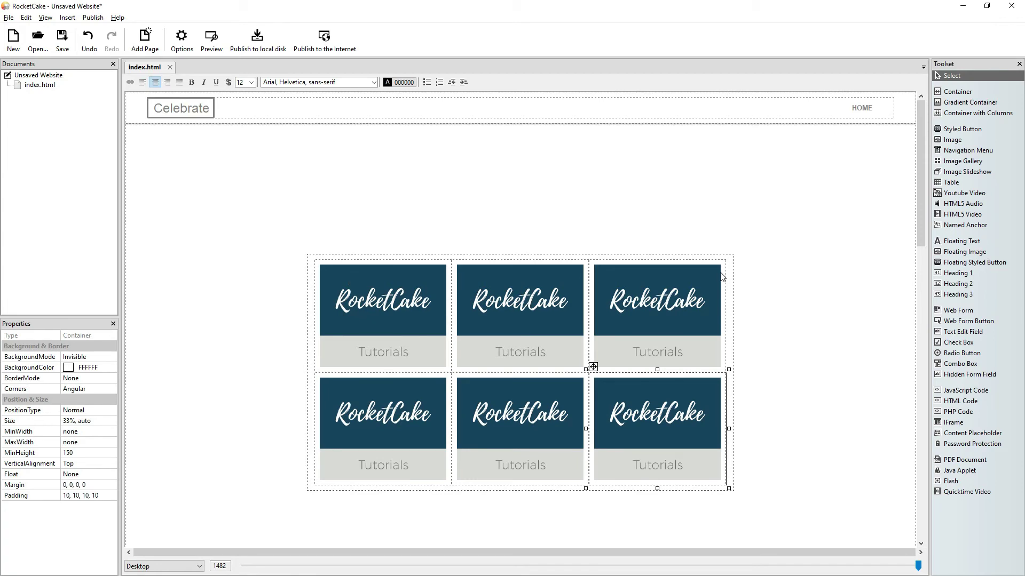
left_click(960, 93)
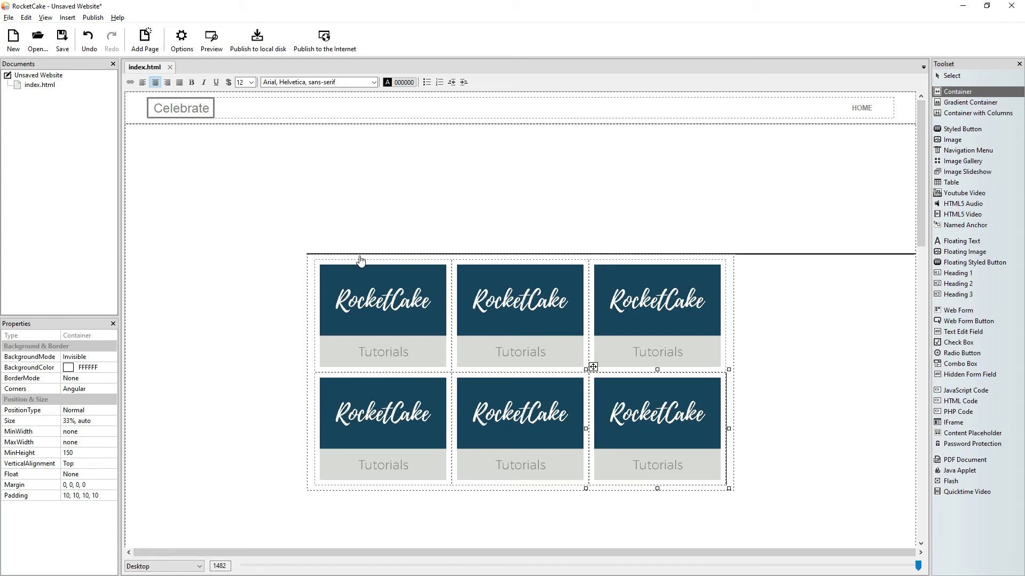
left_click(317, 263)
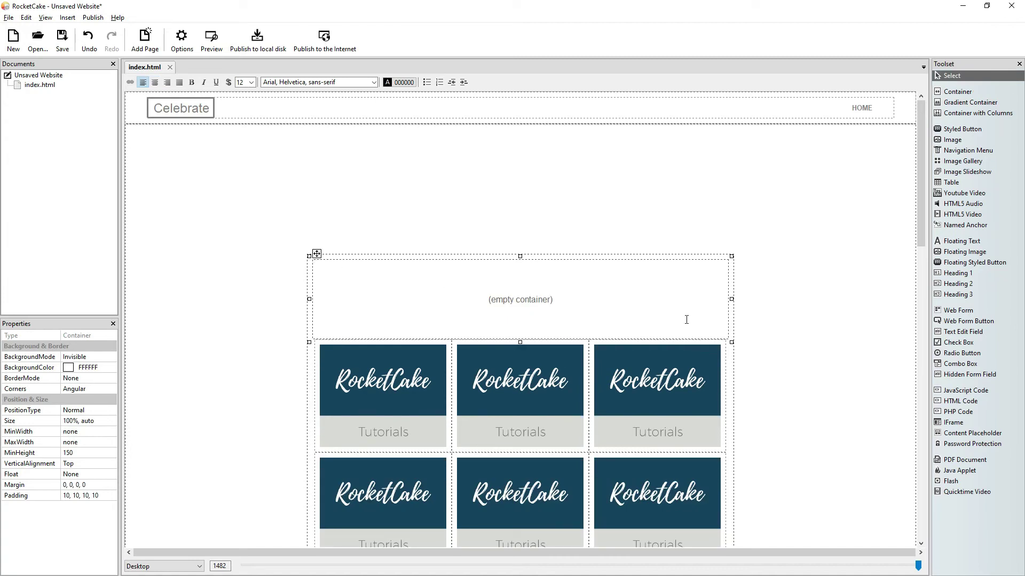
Paste the Tutorials tile image into the empty top container as a banner.
left_click(384, 401)
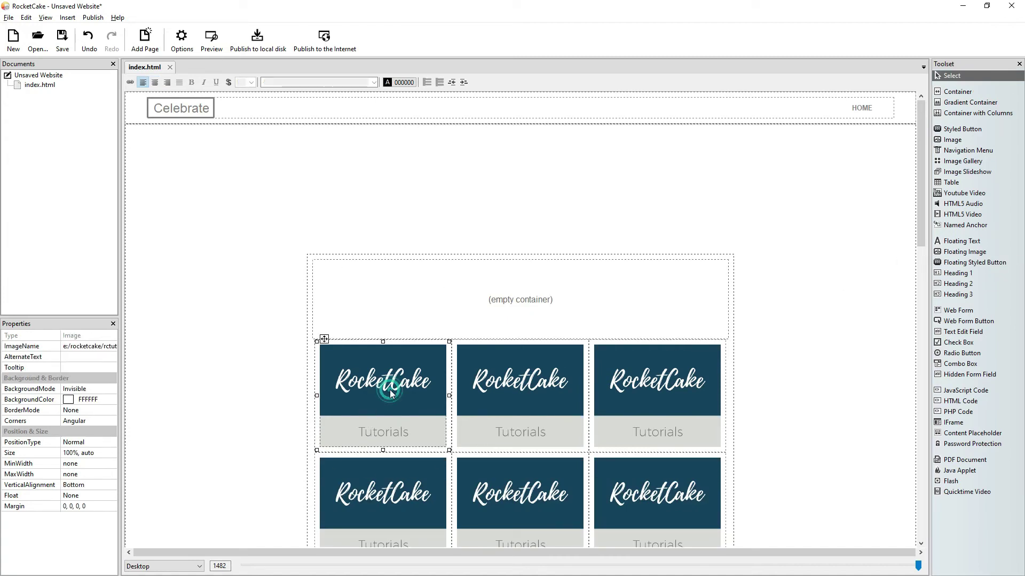
left_click(421, 304)
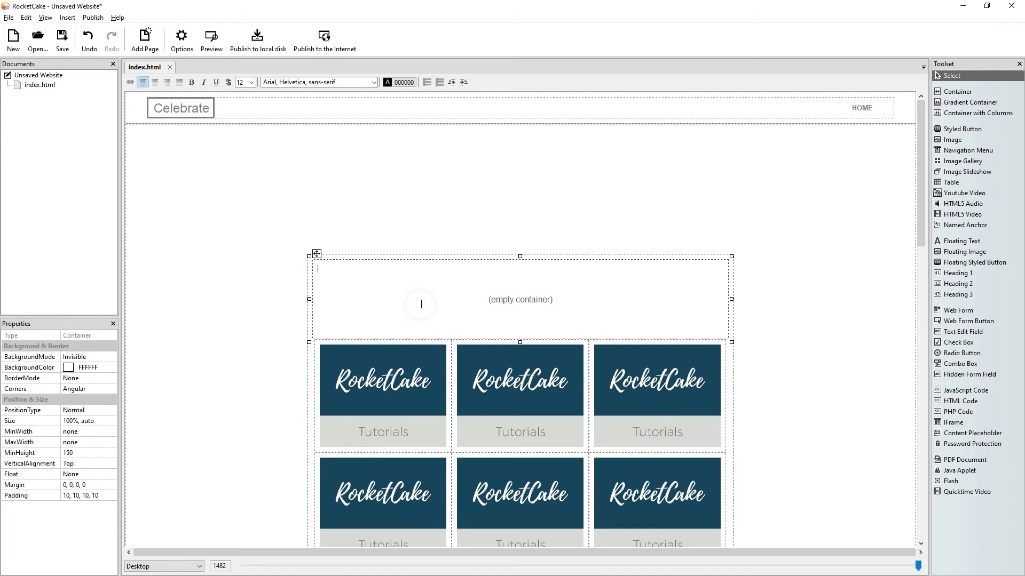
key("ctrl+v")
scroll(749, 379, "down", 3)
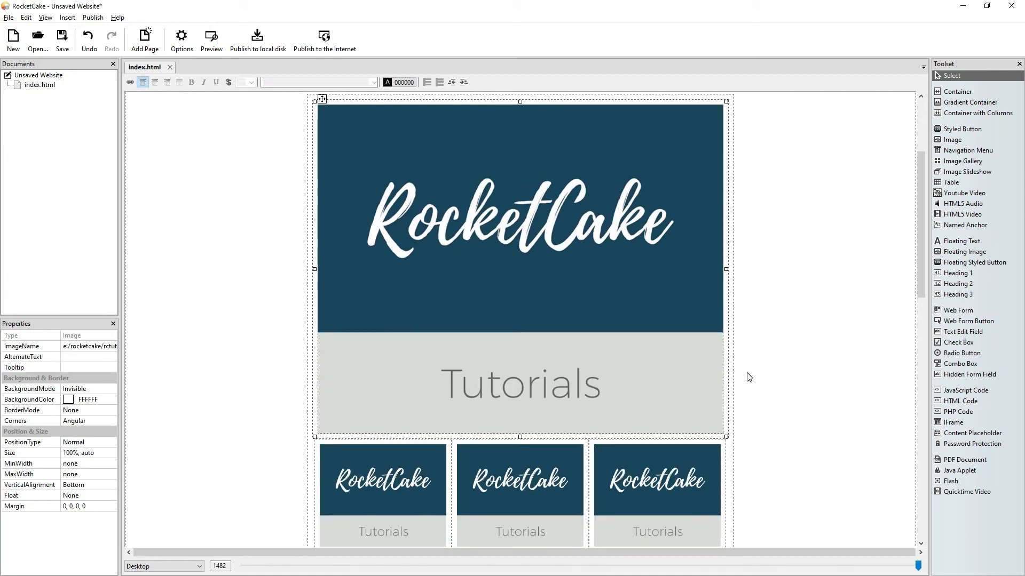
scroll(806, 393, "down", 2)
Preview the page with the new banner in the browser, then return to the editor.
left_click(807, 390)
left_click(212, 37)
scroll(669, 331, "down", 4)
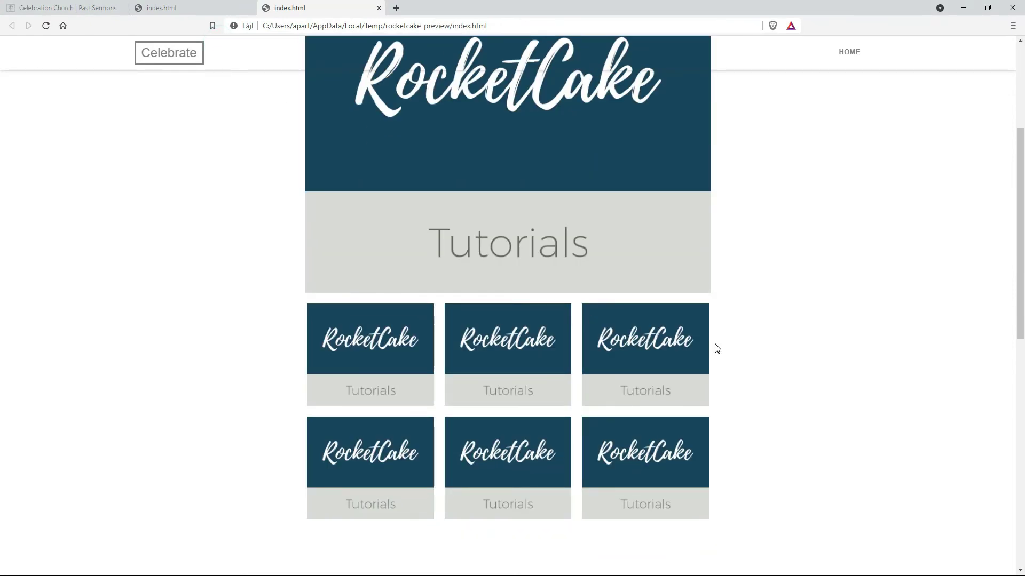
key("alt+Tab")
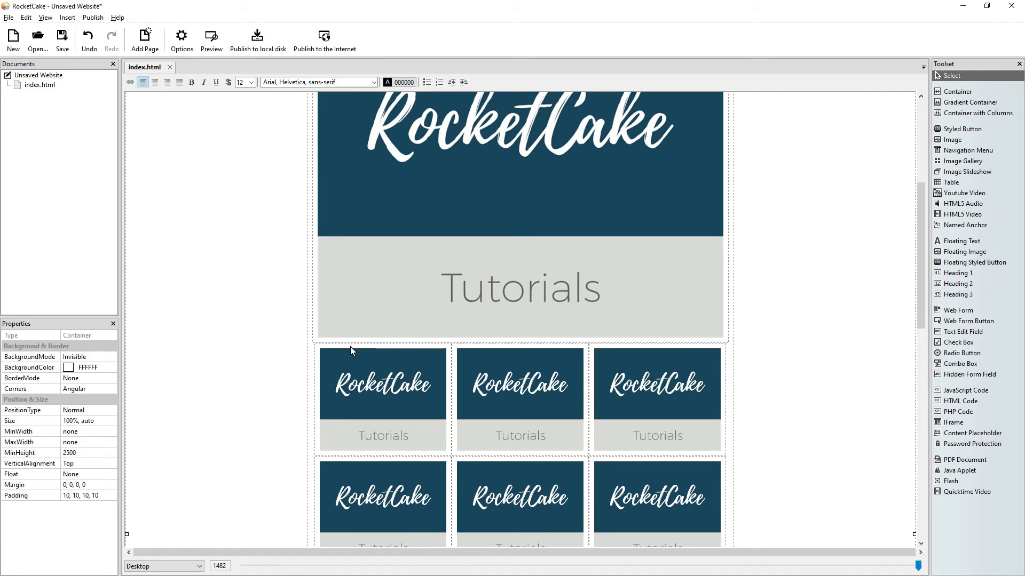
Set the banner container's width to 99%, auto, and preview the page.
left_click(315, 339)
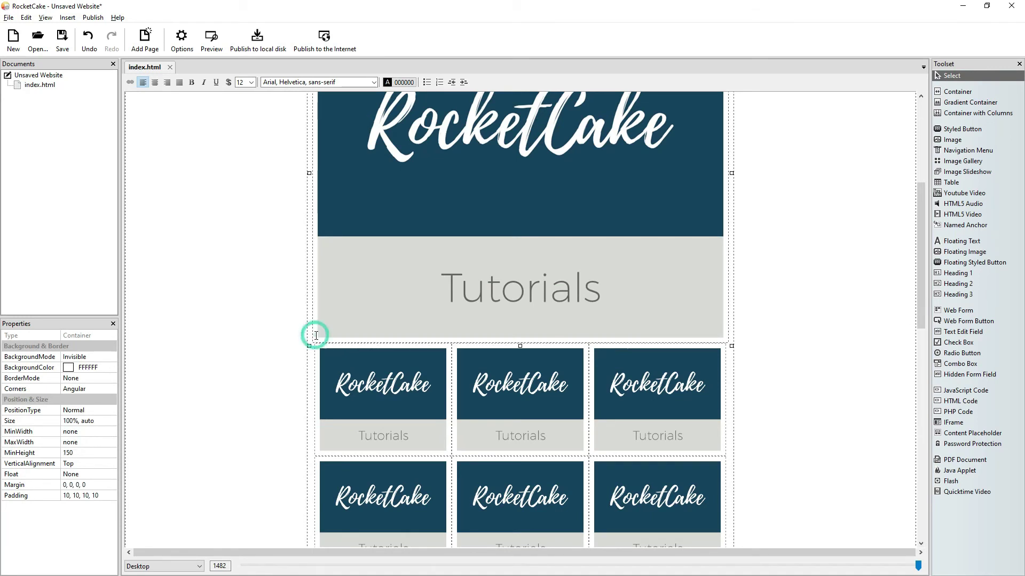
left_click(77, 422)
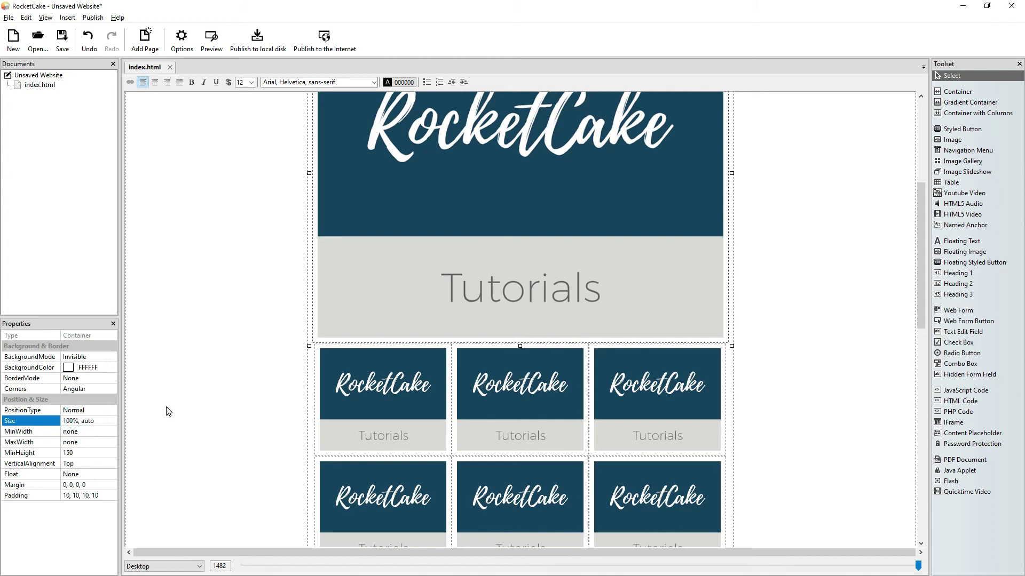
key("BackSpace")
key("BackSpace")
key("BackSpace")
type("99")
key("Return")
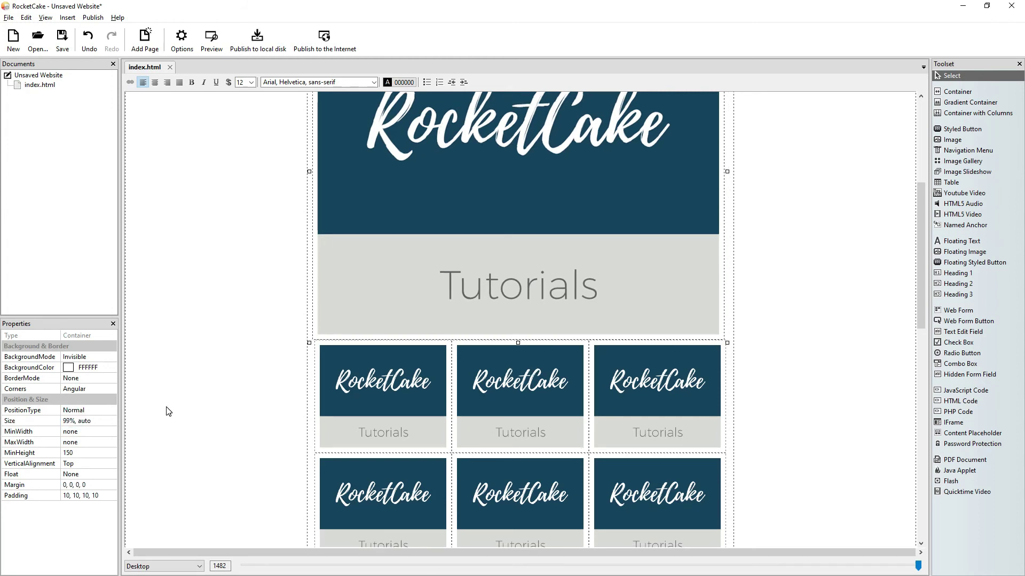
left_click(211, 41)
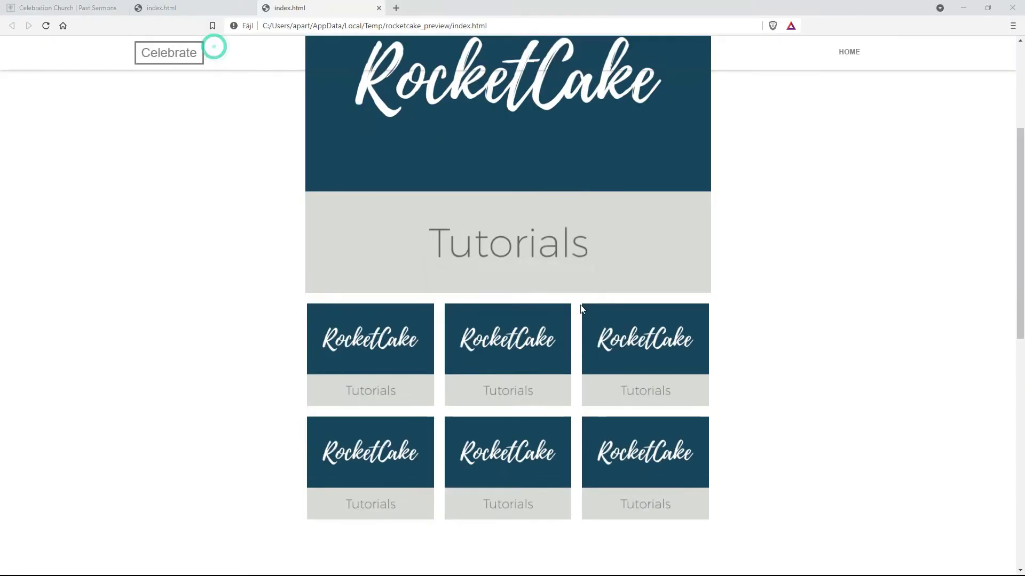
Centre-align the banner container in the editor and open a new Brave preview.
scroll(684, 336, "down", 1)
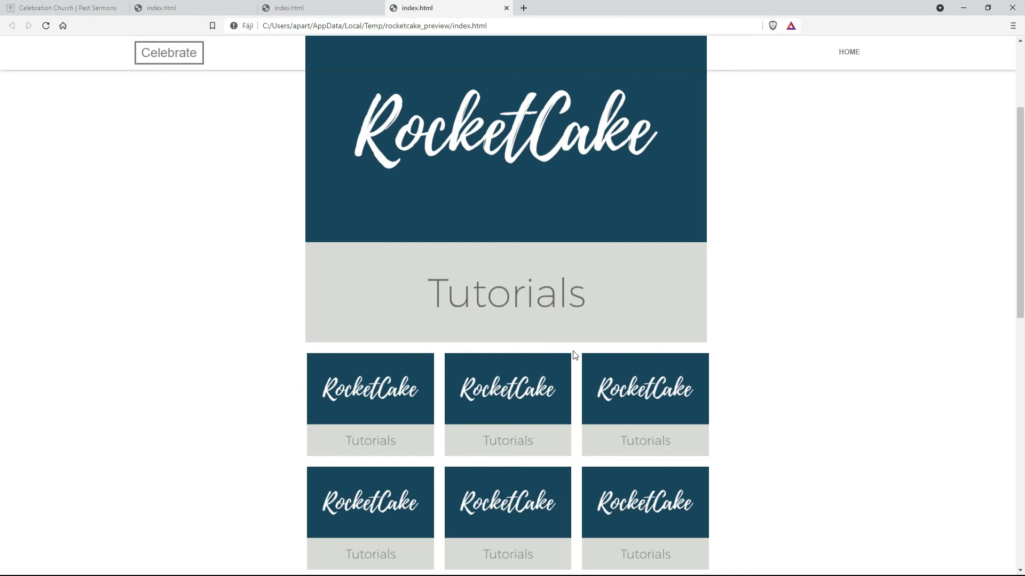
key("alt+Tab")
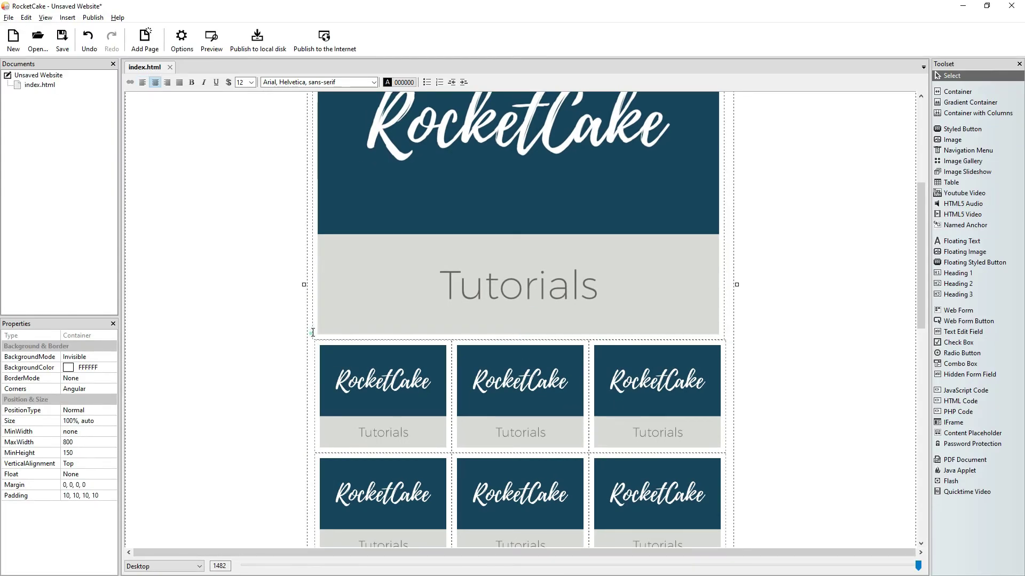
left_click(156, 84)
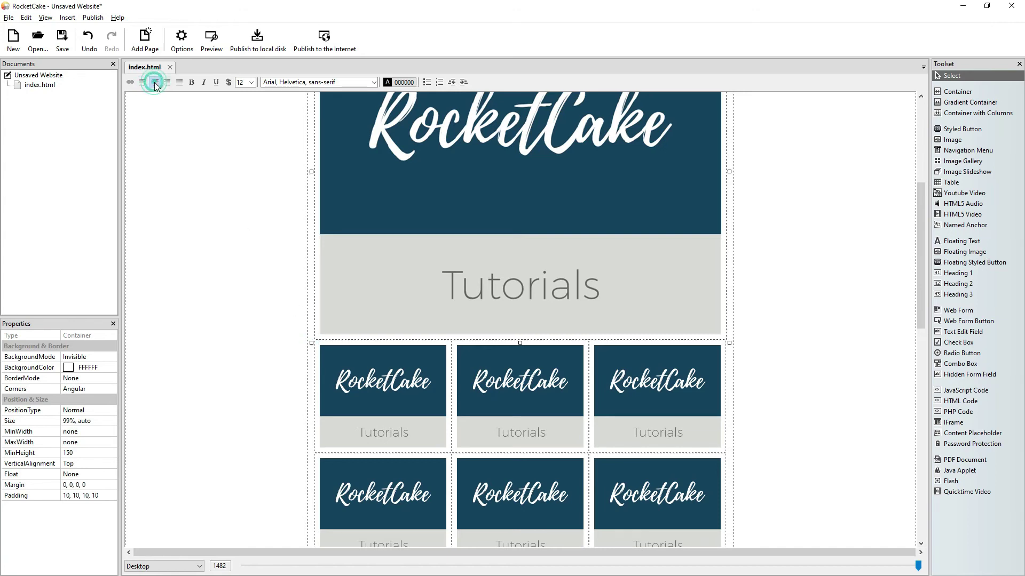
scroll(816, 502, "up", 2)
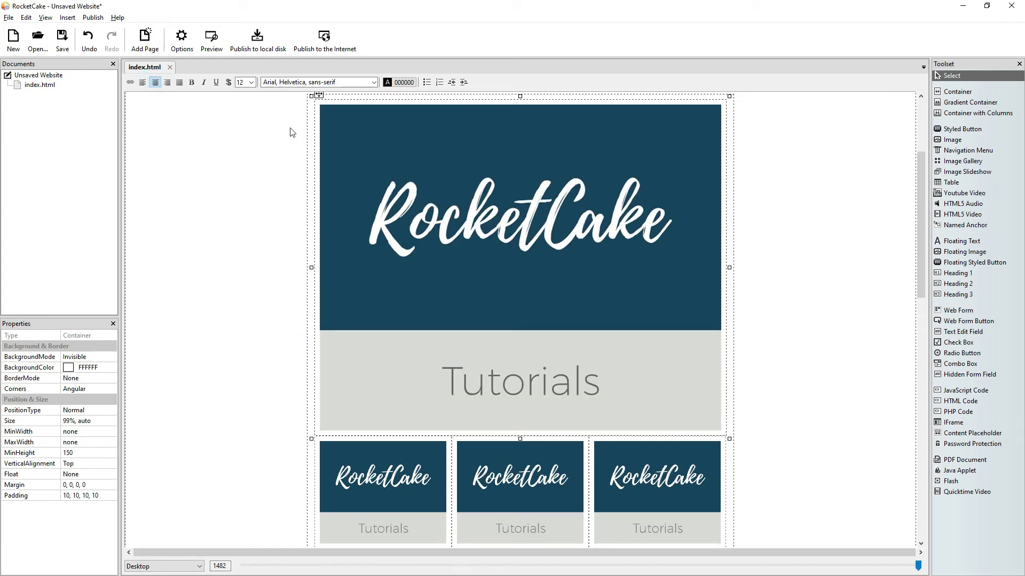
left_click(204, 37)
Scroll the Brave preview to check the banner and grid under the fixed header, then return to RocketCake.
scroll(795, 355, "down", 3)
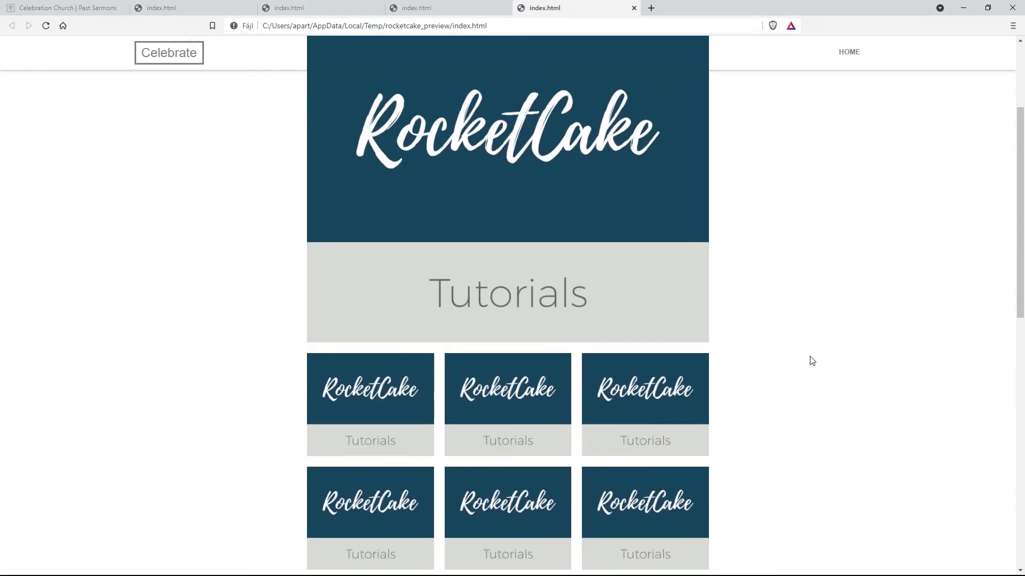
scroll(812, 361, "down", 3)
scroll(810, 362, "up", 6)
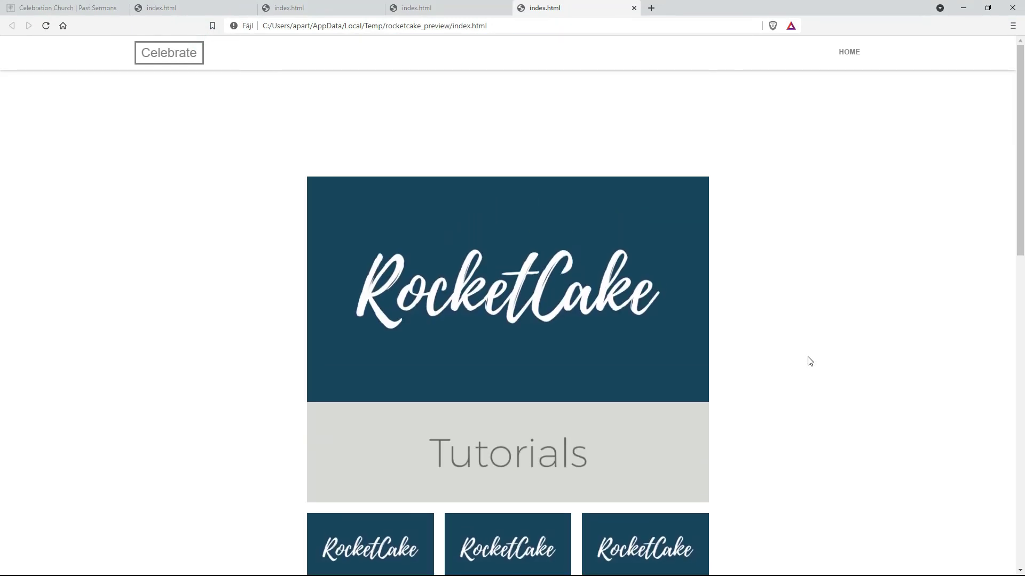
scroll(810, 361, "down", 3)
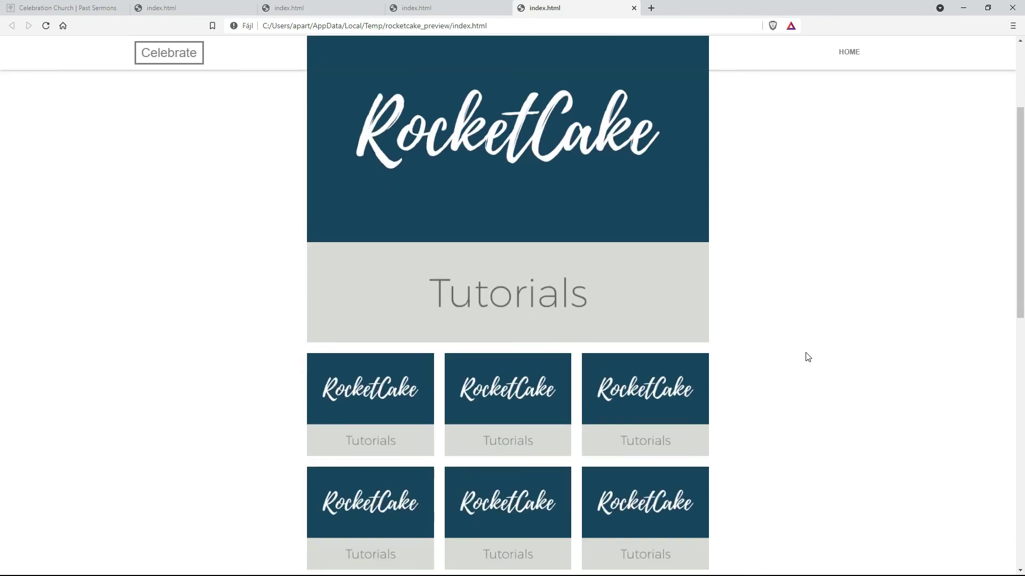
scroll(807, 357, "down", 2)
scroll(808, 357, "up", 3)
scroll(807, 357, "down", 1)
scroll(806, 357, "up", 2)
scroll(804, 353, "down", 2)
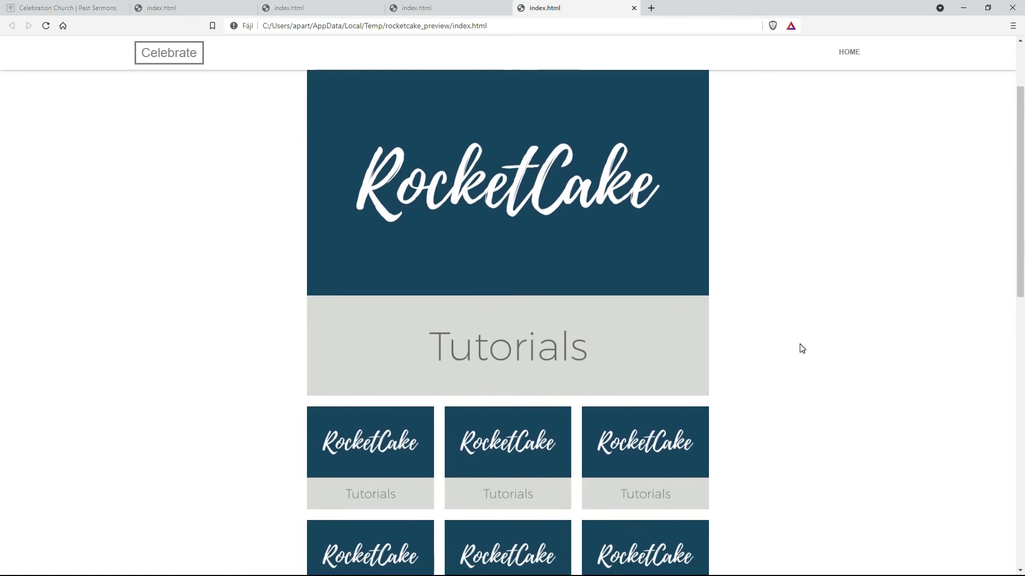
scroll(801, 348, "up", 1)
scroll(799, 349, "down", 4)
scroll(801, 350, "down", 2)
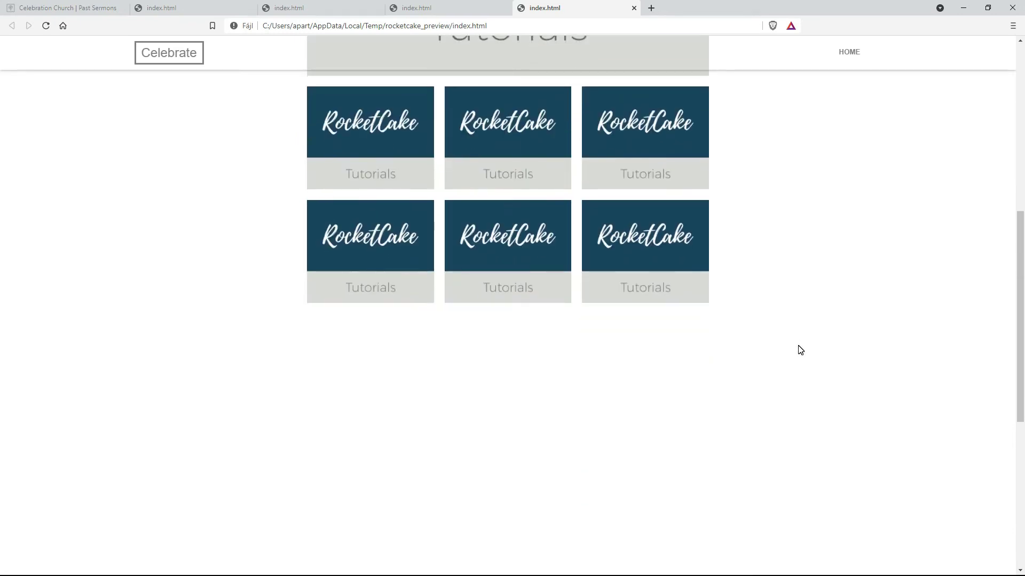
scroll(801, 350, "up", 6)
scroll(800, 350, "down", 2)
scroll(800, 350, "down", 1)
scroll(799, 350, "up", 5)
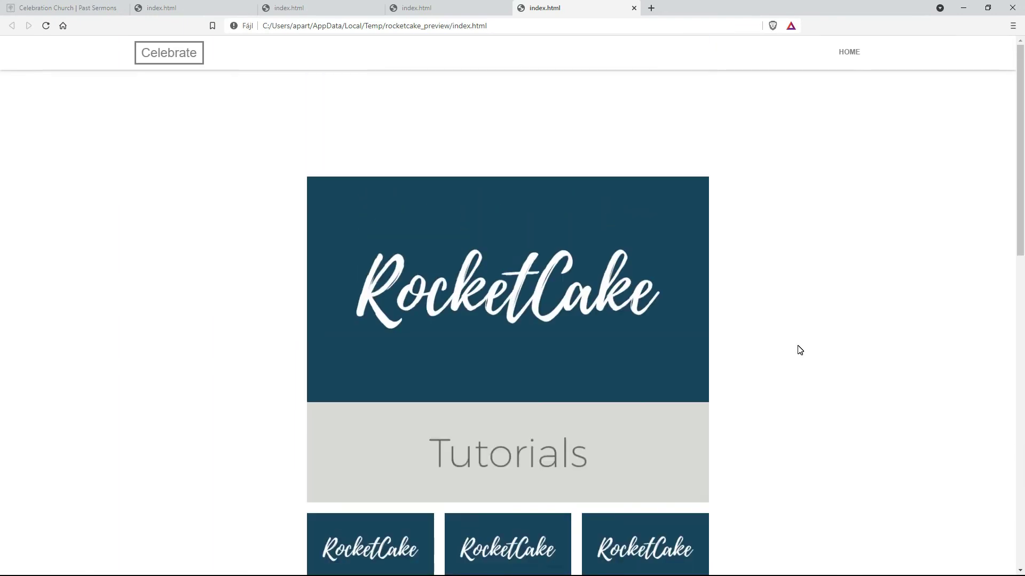
key("alt+Tab")
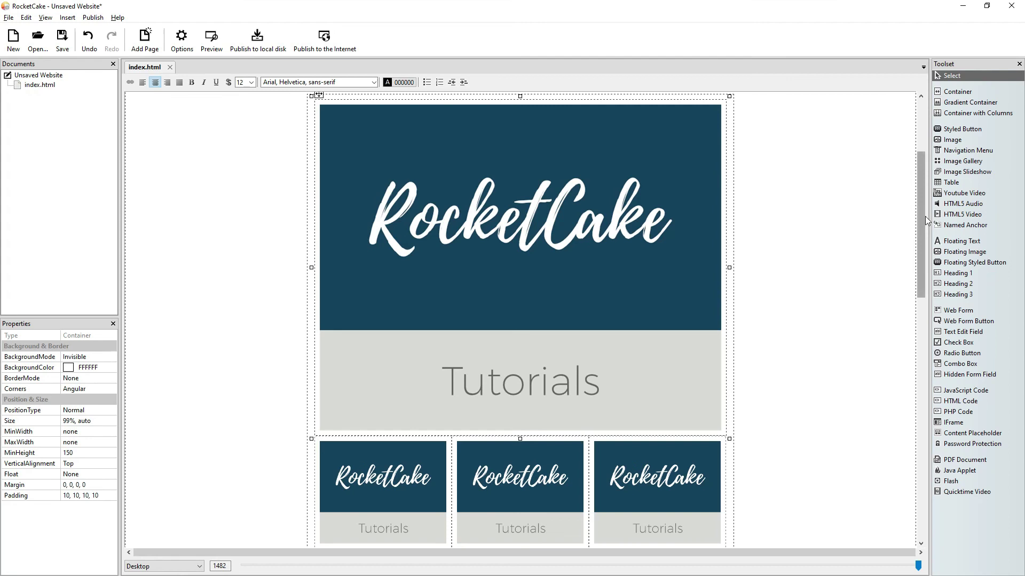
Switch the Celebrate header's BackgroundMode to Color, white FFFFFF.
scroll(925, 207, "up", 3)
left_click(137, 109)
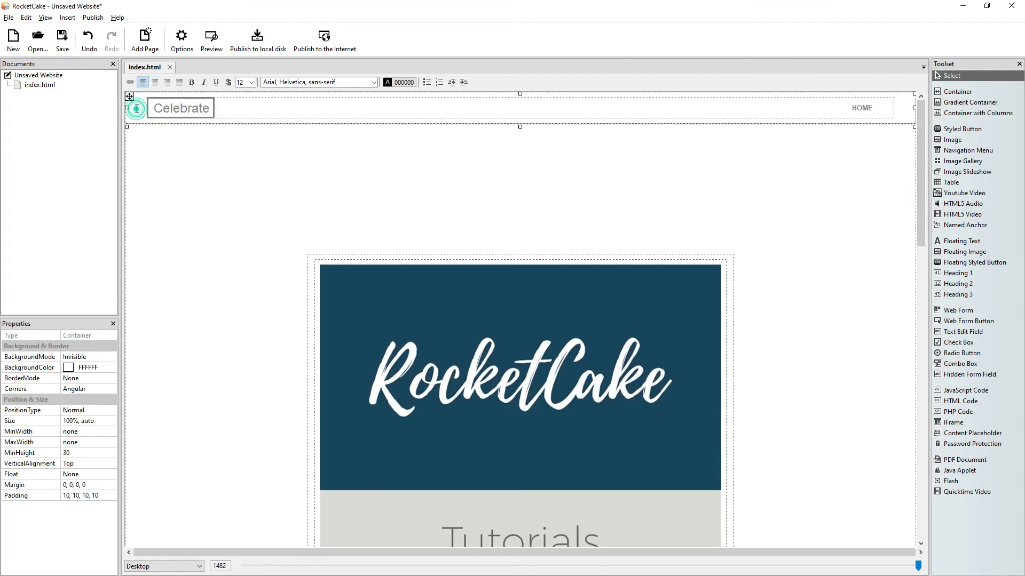
left_click(113, 355)
left_click(112, 356)
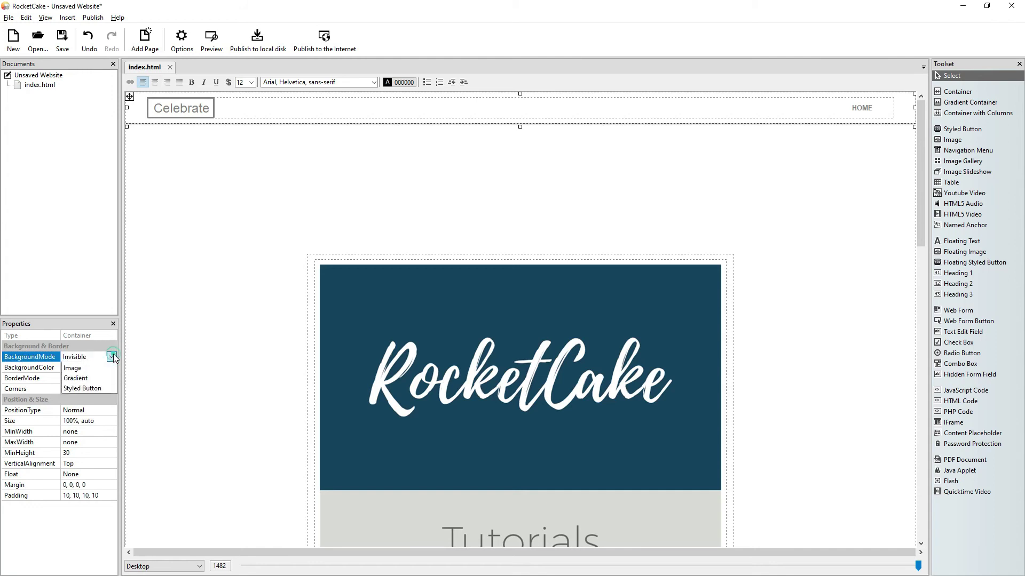
left_click(95, 378)
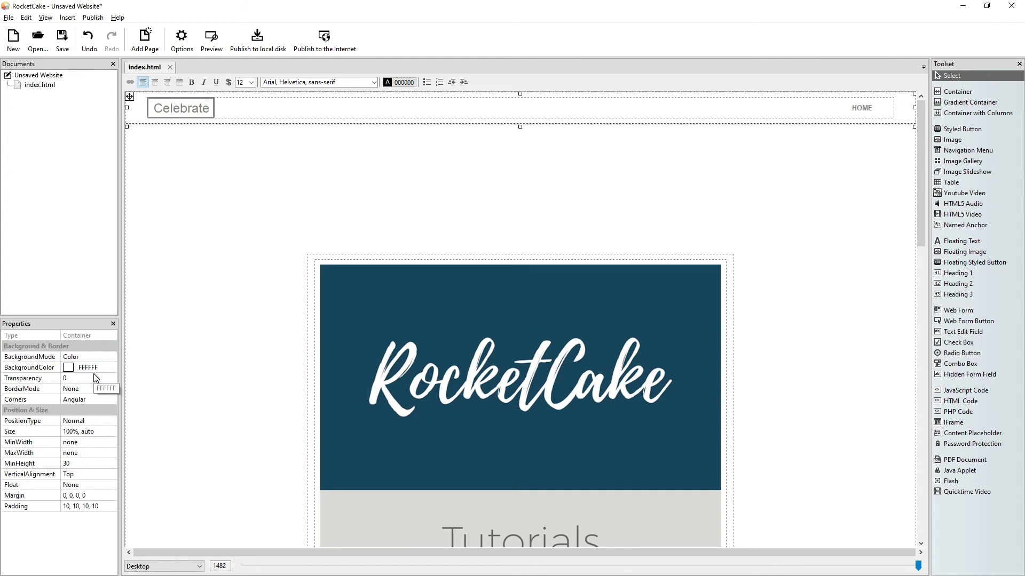
Preview the page in Brave and scroll through it with the solid white header.
left_click(211, 43)
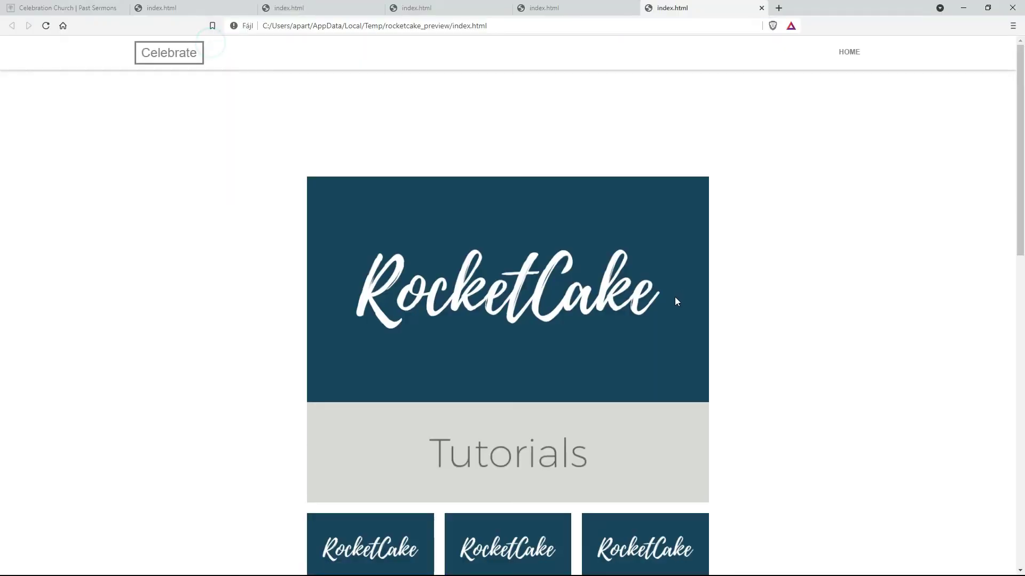
scroll(738, 293, "down", 5)
scroll(734, 288, "down", 3)
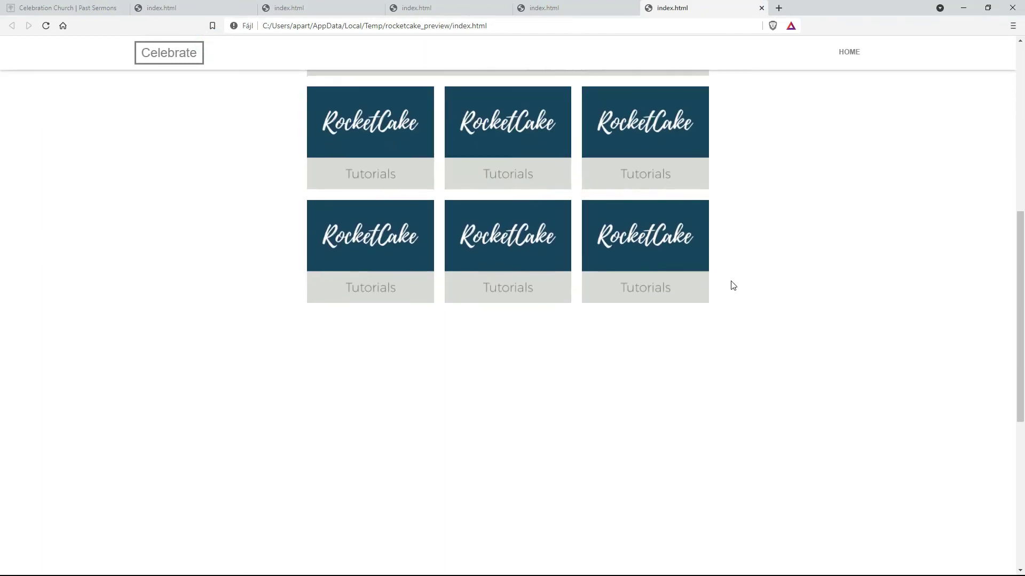
scroll(732, 286, "up", 7)
scroll(732, 286, "down", 5)
scroll(728, 287, "down", 4)
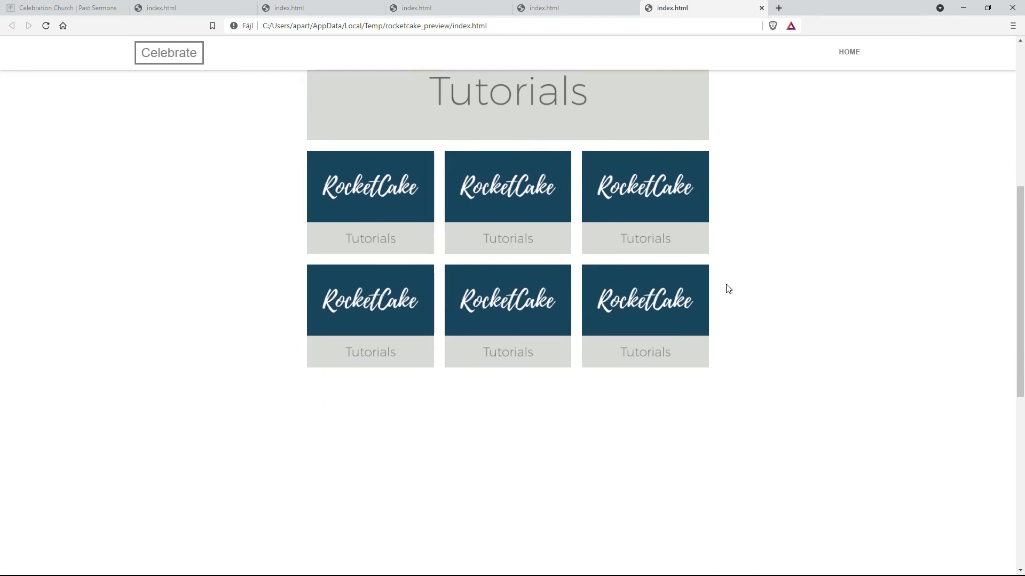
scroll(728, 286, "up", 3)
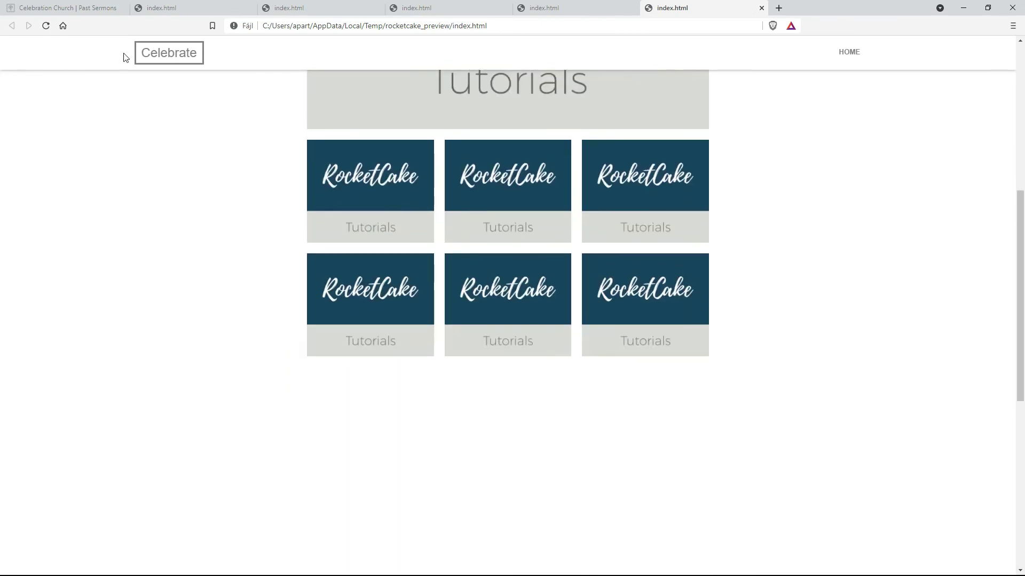
Compare against the Celebration Church Past Sermons tab, then return to RocketCake.
left_click(80, 8)
scroll(766, 201, "down", 2)
scroll(768, 223, "up", 3)
scroll(768, 223, "up", 5)
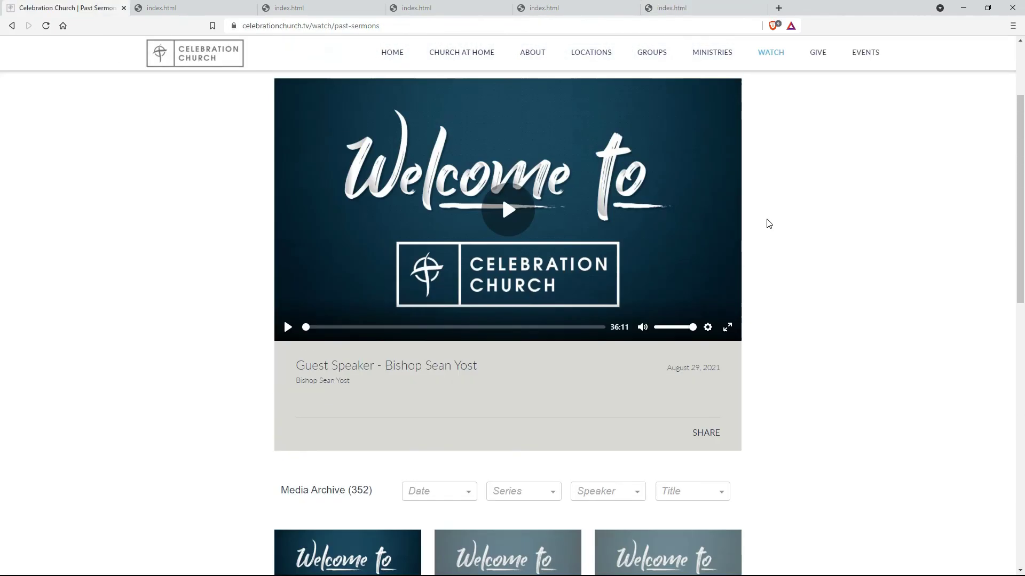
scroll(769, 224, "down", 5)
key("alt+Tab")
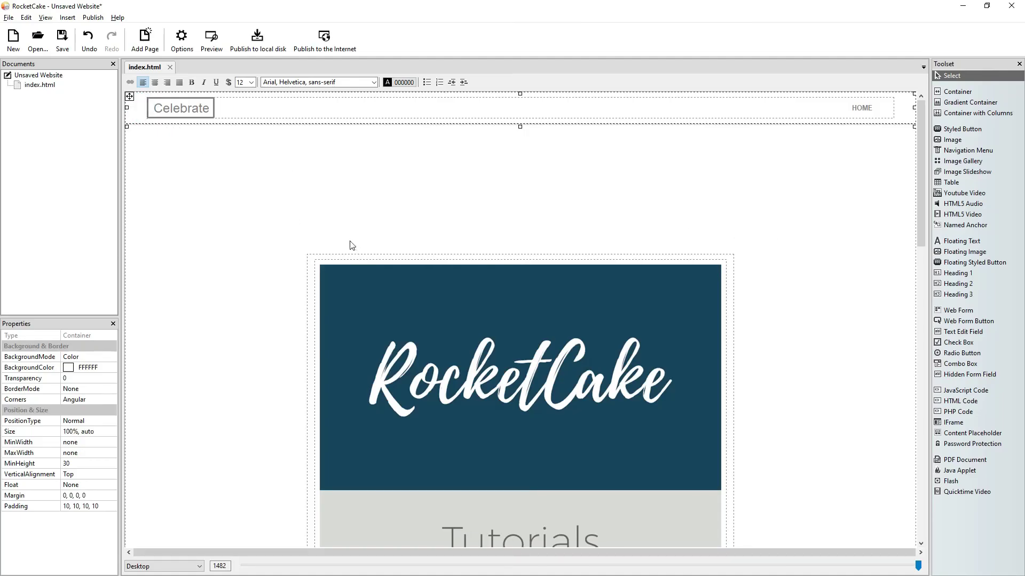
Give the Celebrate header's white background a transparency of 20, then preview the page.
left_click(83, 381)
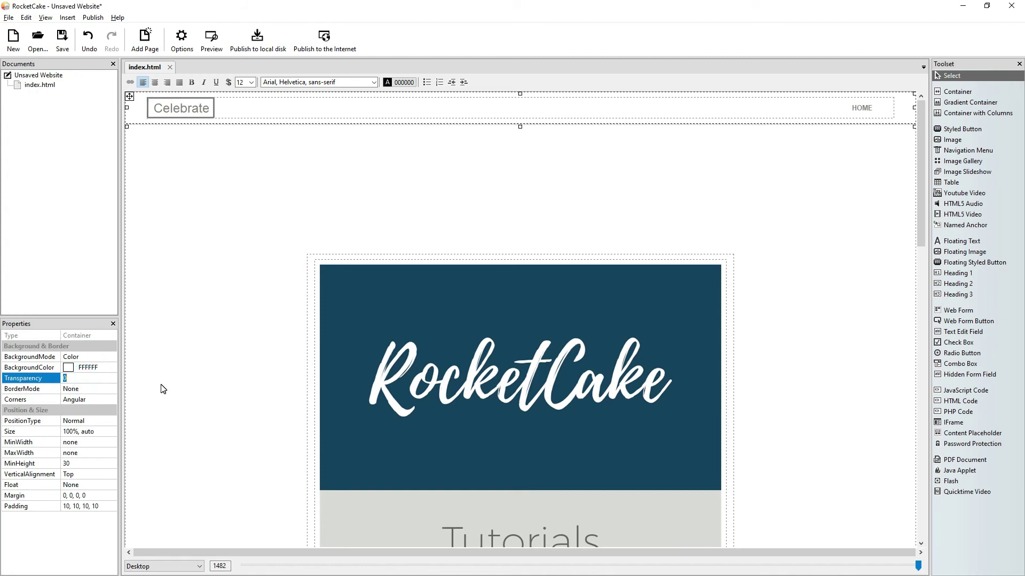
type("20")
key("Return")
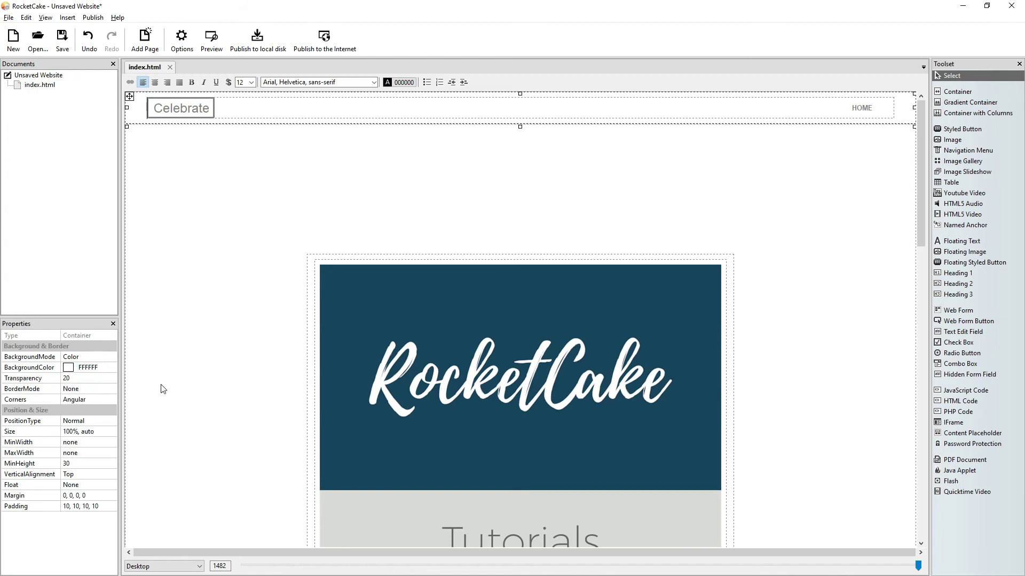
left_click(213, 41)
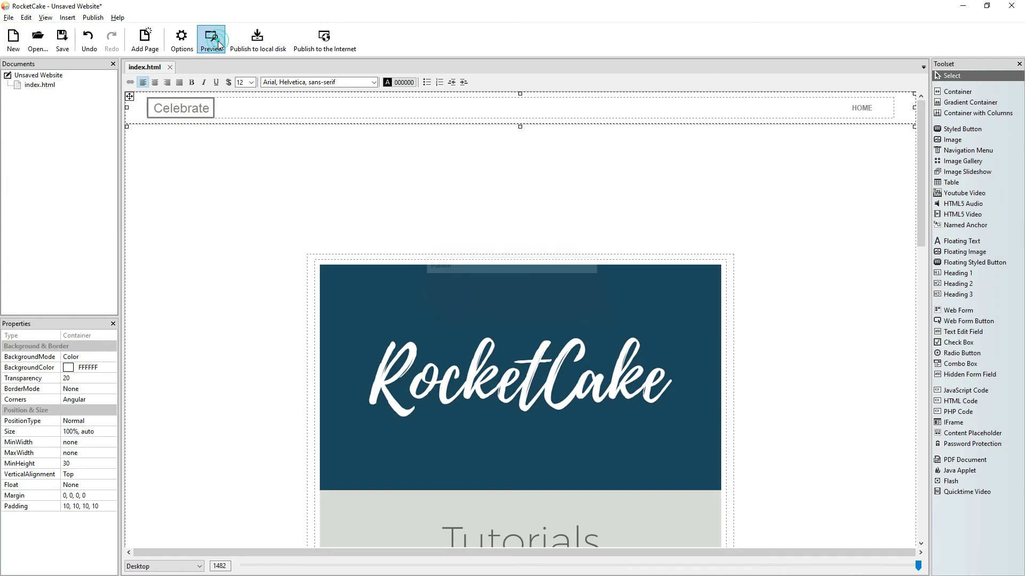
Scroll the Brave preview to see the banner and tiles pass under the transparent header, then return to RocketCake.
scroll(950, 238, "down", 4)
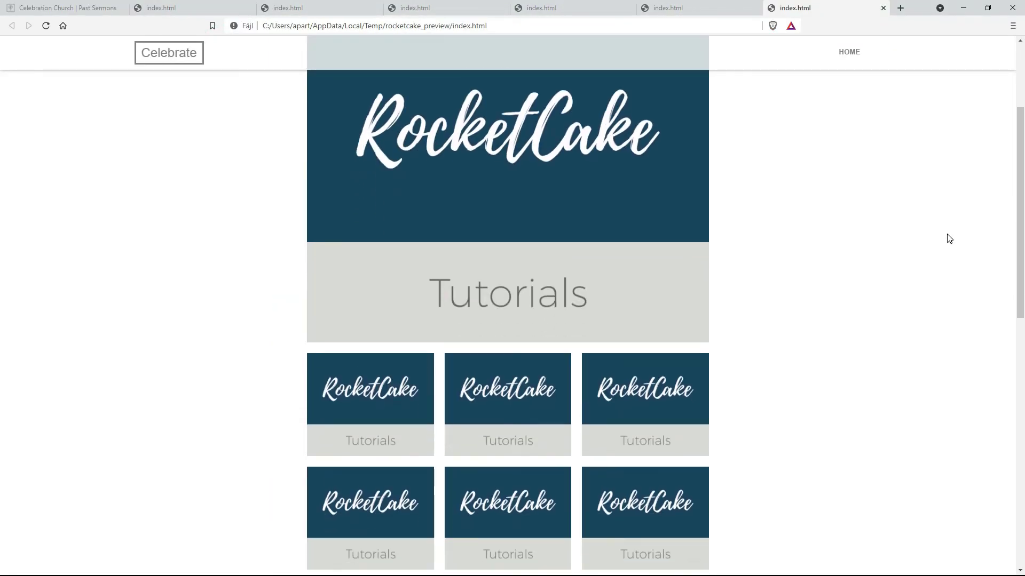
scroll(938, 235, "down", 5)
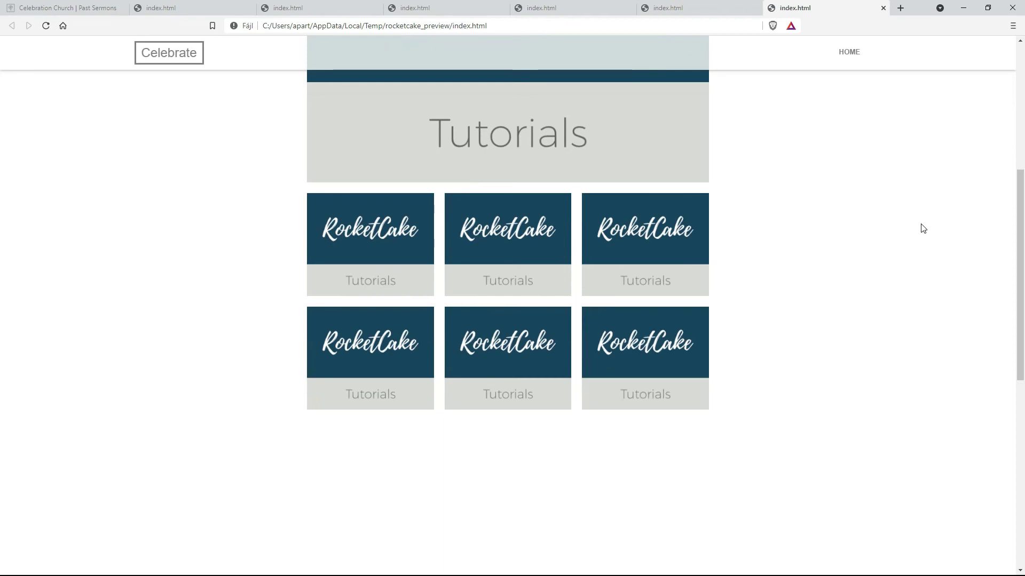
scroll(894, 227, "up", 5)
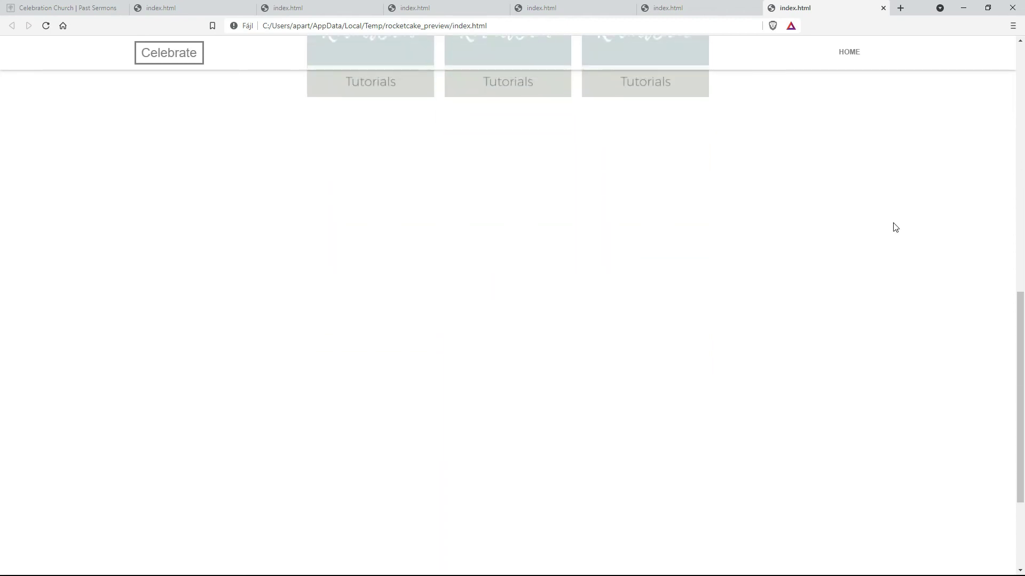
scroll(895, 221, "up", 3)
scroll(894, 221, "down", 5)
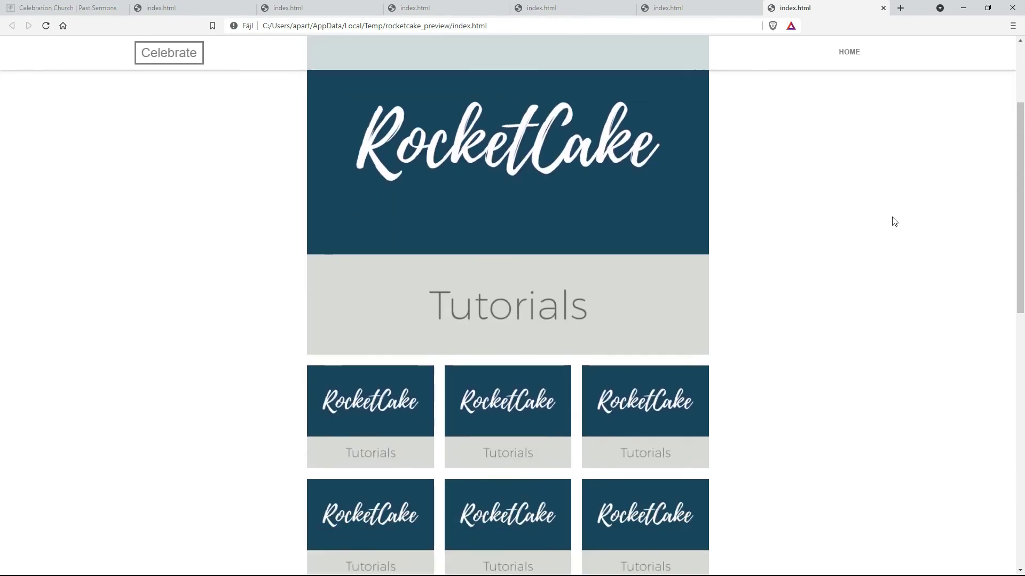
scroll(894, 221, "down", 4)
scroll(894, 221, "up", 8)
scroll(892, 220, "up", 2)
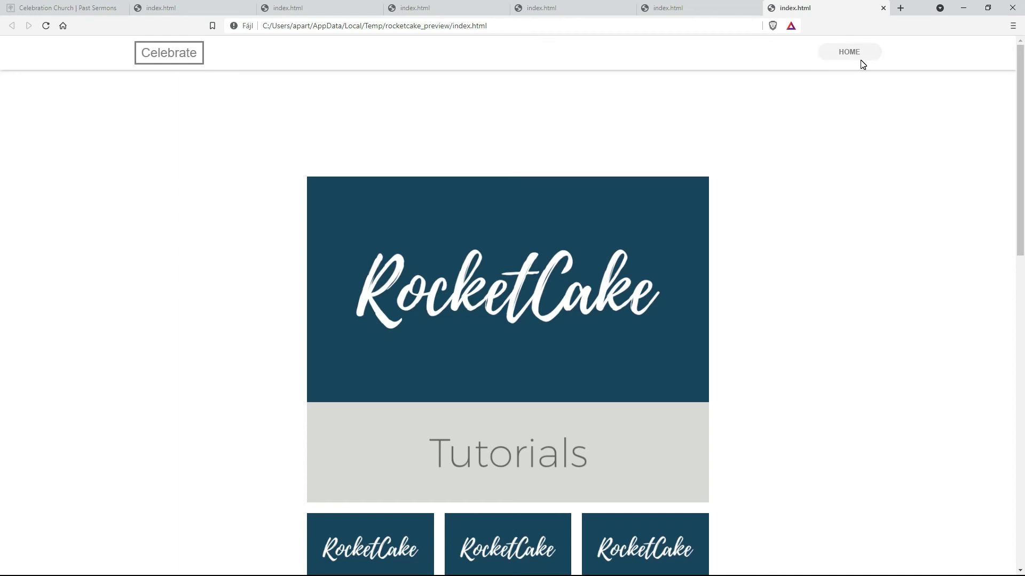
key("alt+Tab")
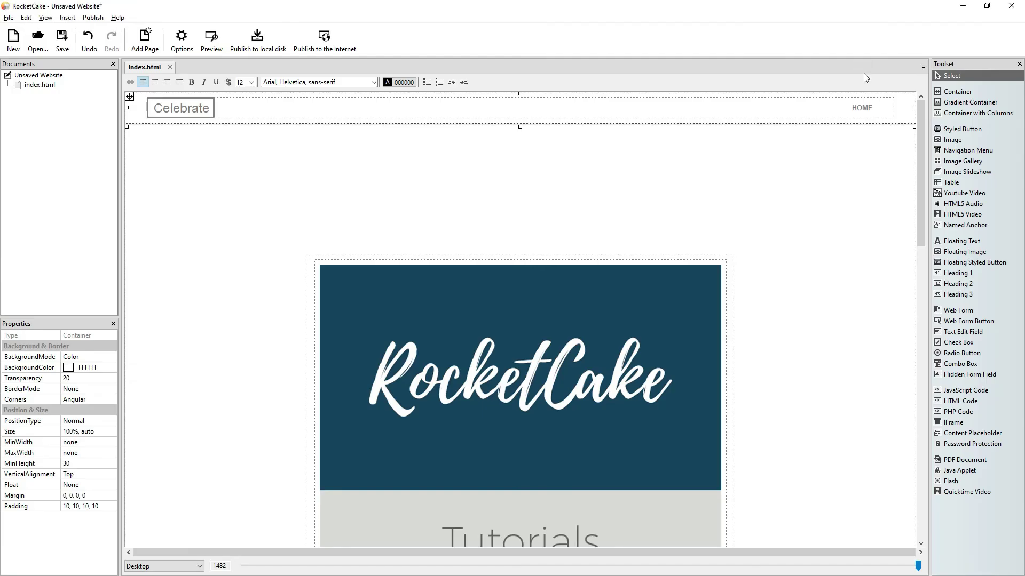
Copy the HOME nav button and paste three more copies into the Celebrate header.
left_click(852, 107)
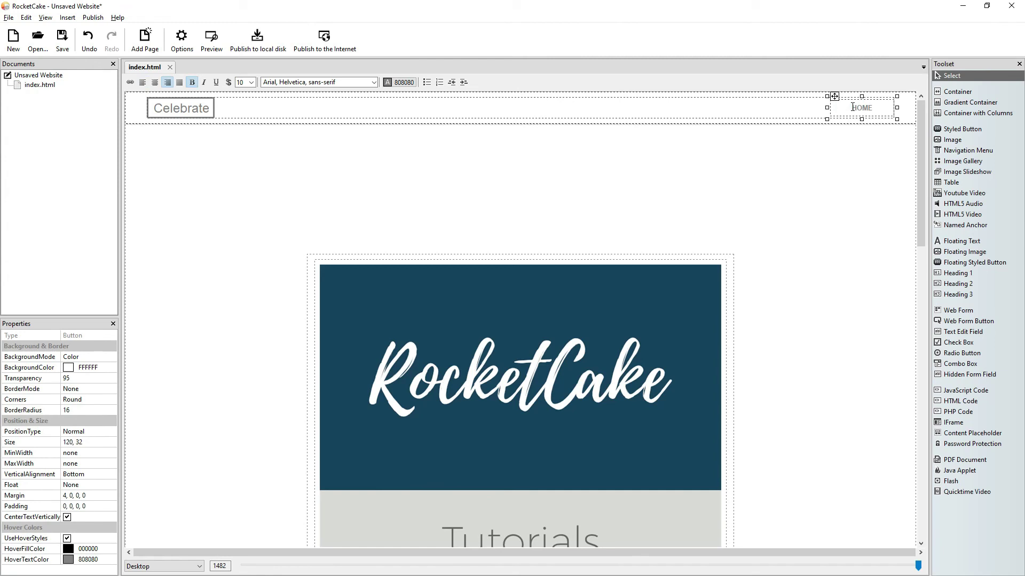
left_click(770, 108)
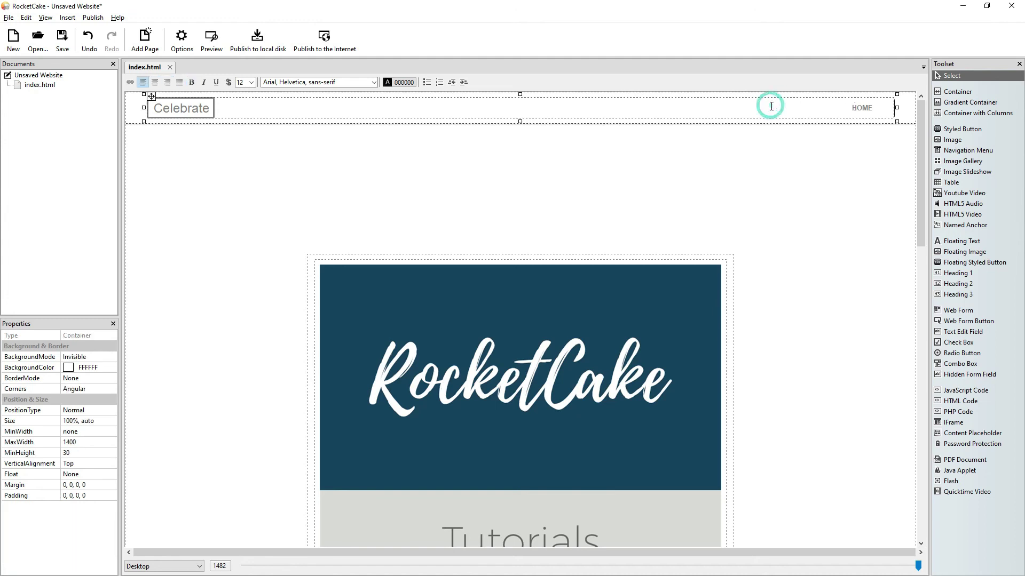
key("ctrl+v")
key("ctrl+v")
key("ctrl+v")
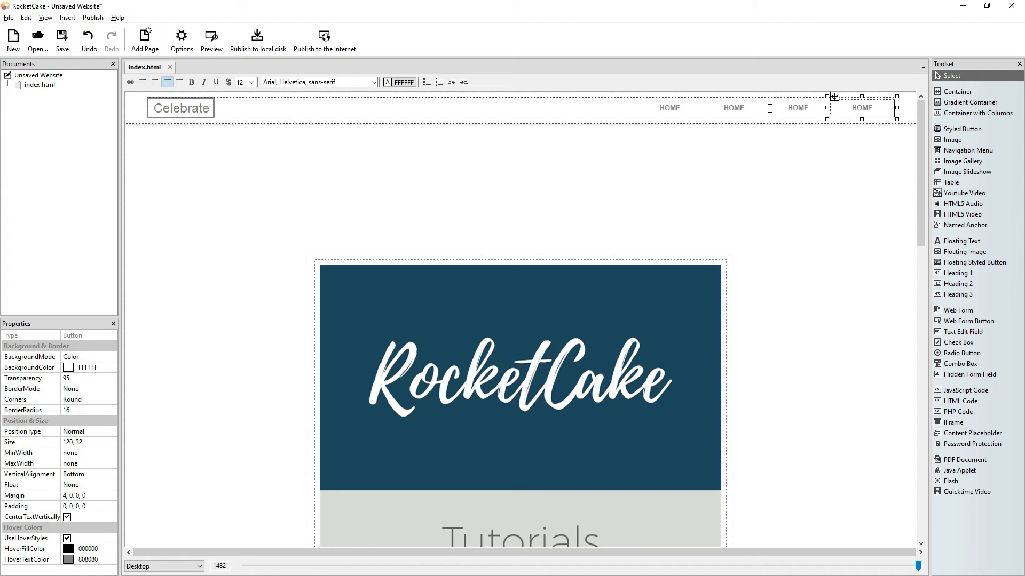
Look over the Celebration Church reference page's navigation menus in Brave.
key("alt+Tab")
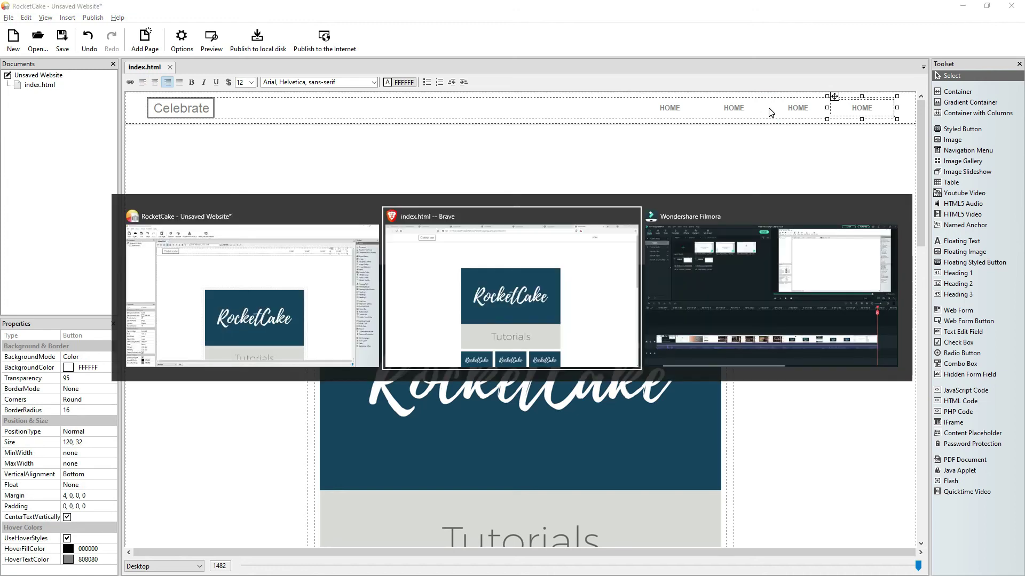
left_click(109, 10)
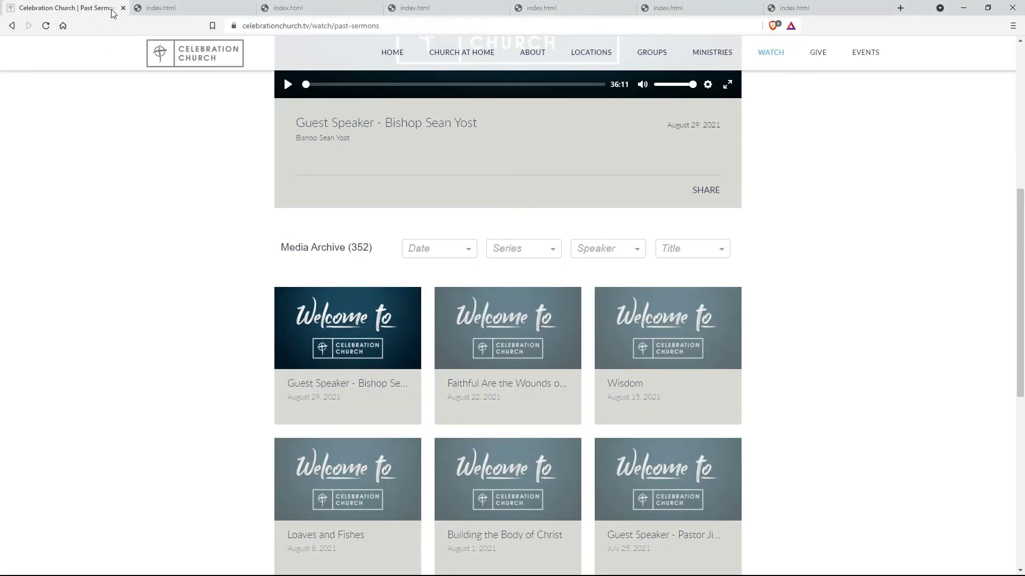
mouse_move(522, 58)
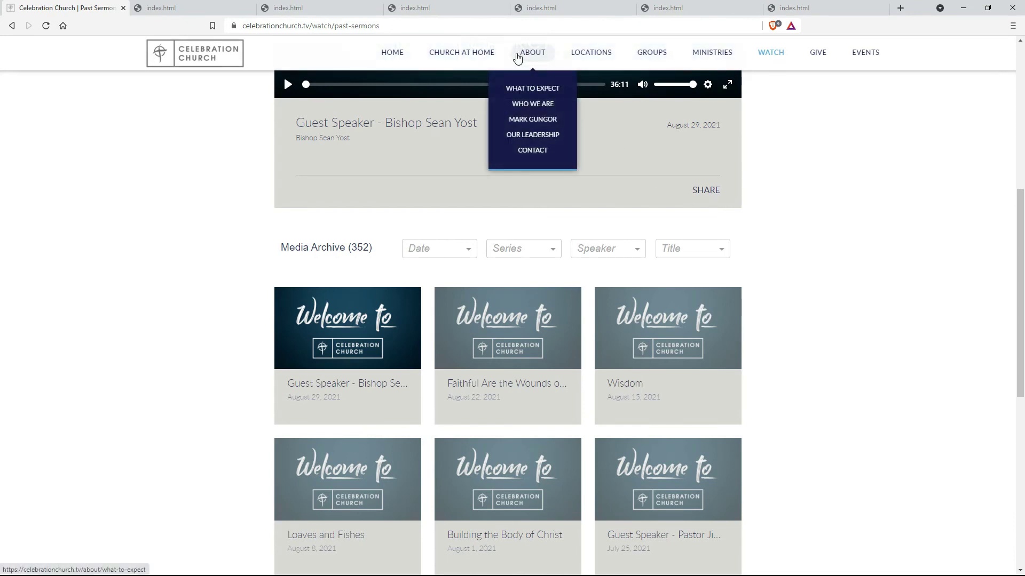
mouse_move(701, 61)
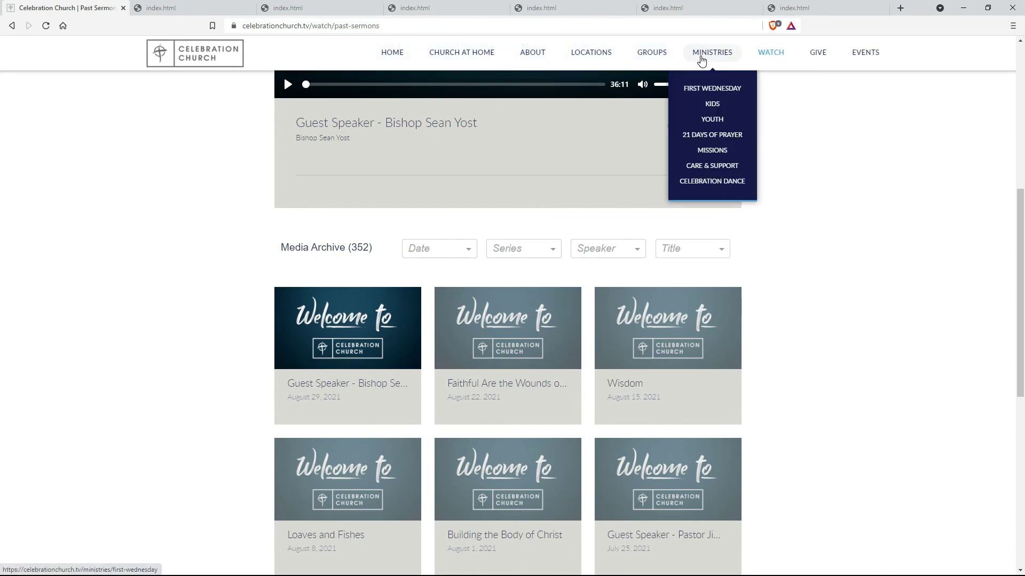
Relabel the three duplicate HOME buttons as ABOUT, MINISTRIES and WATCH, removing leftover letters.
key("alt+Tab")
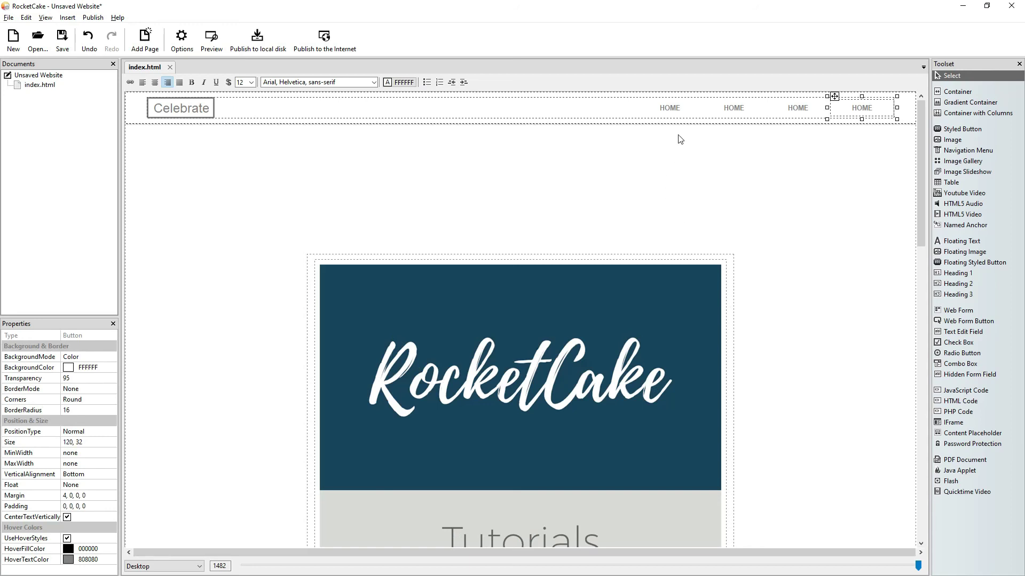
double_click(732, 108)
type("ABOUT")
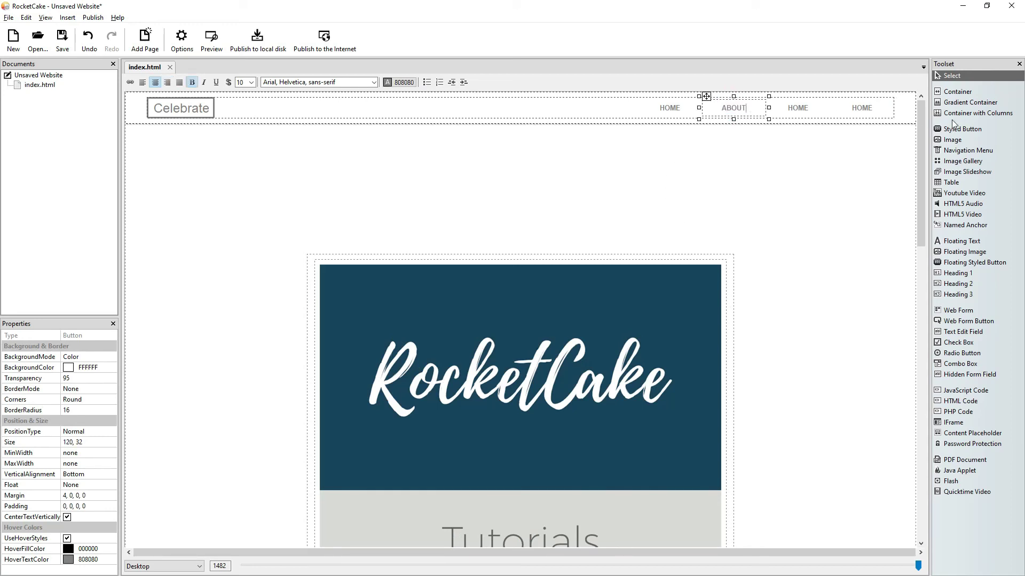
left_click(804, 109)
double_click(817, 107)
type("MINISTRIES")
key("Delete")
key("Delete")
key("Delete")
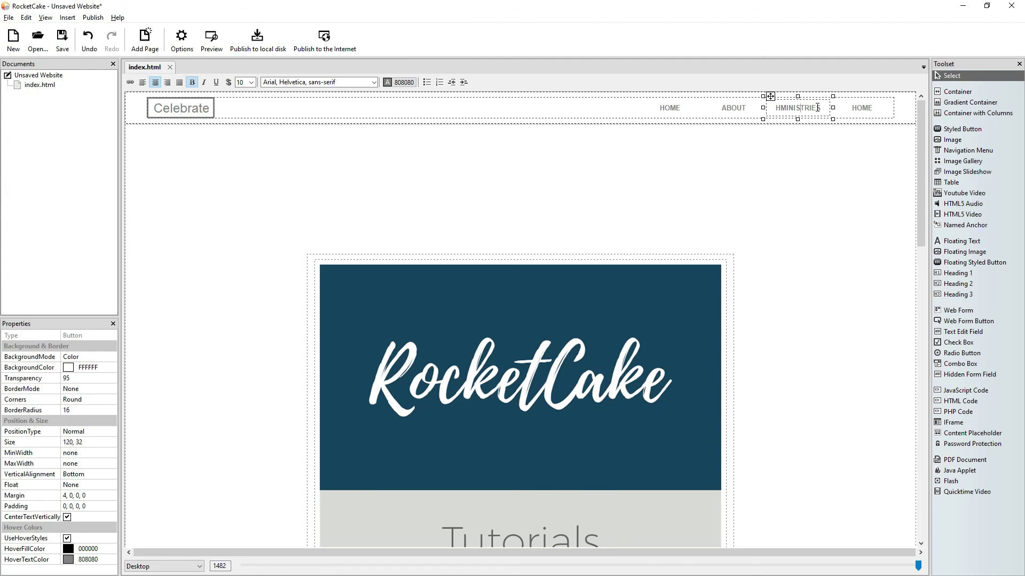
key("Home")
key("Delete")
left_click(861, 108)
type("WATCH")
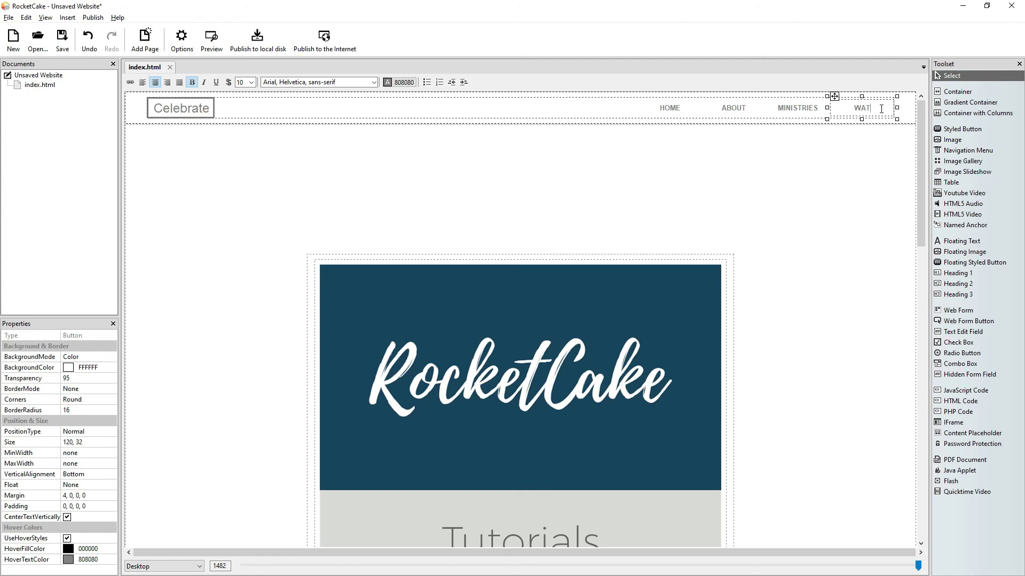
left_click(840, 231)
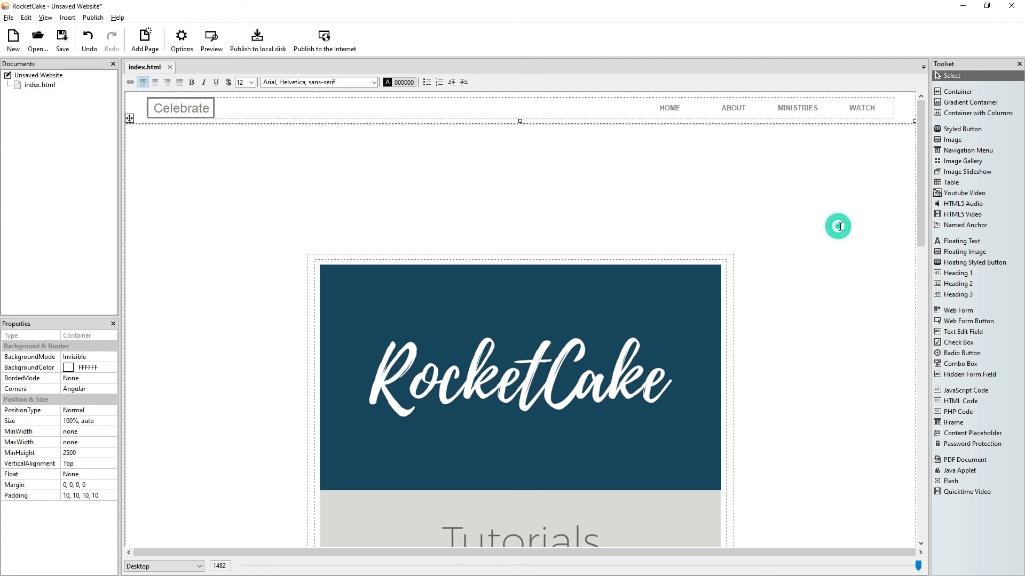
left_click(208, 37)
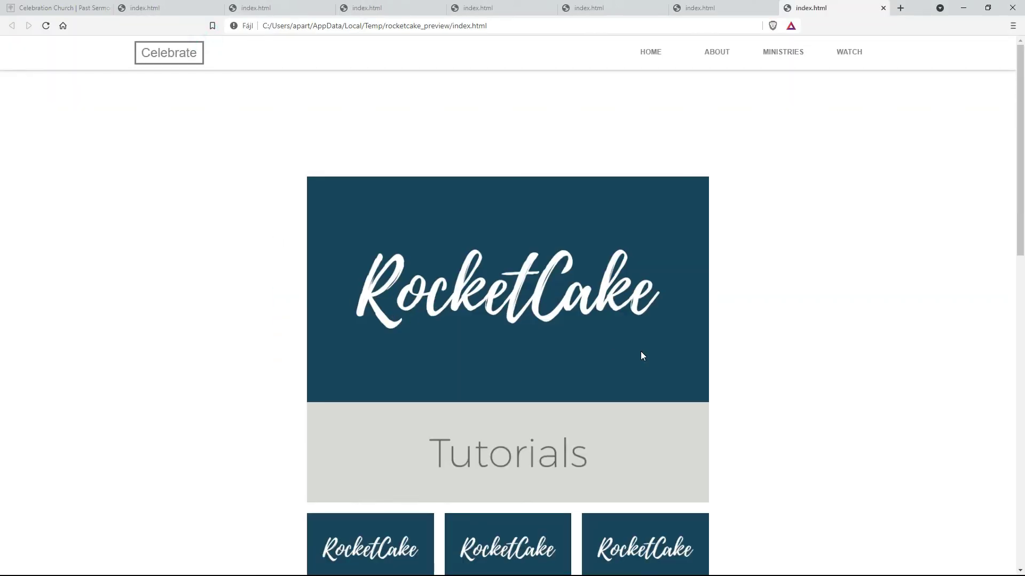
scroll(747, 276, "down", 3)
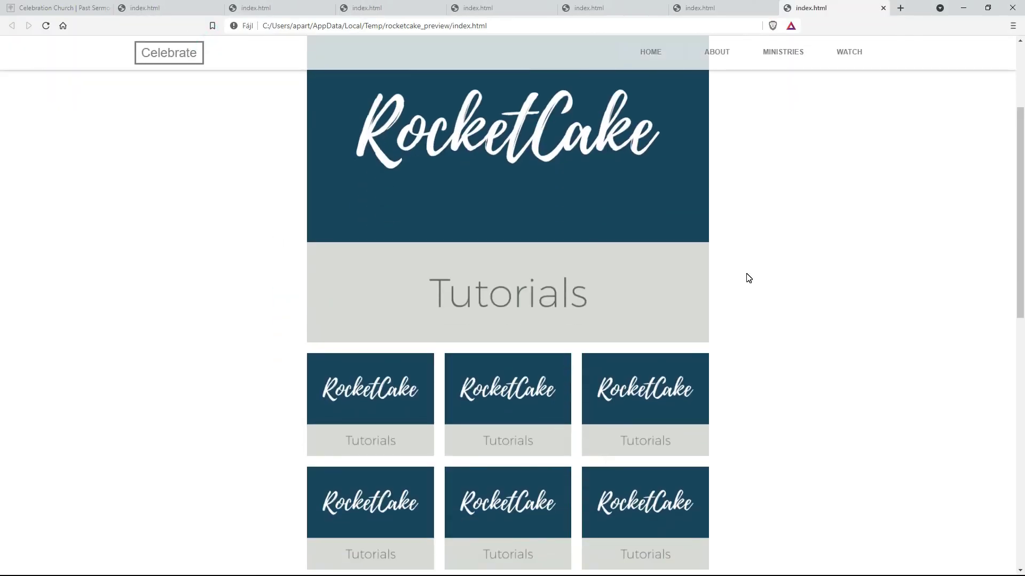
scroll(741, 224, "down", 1)
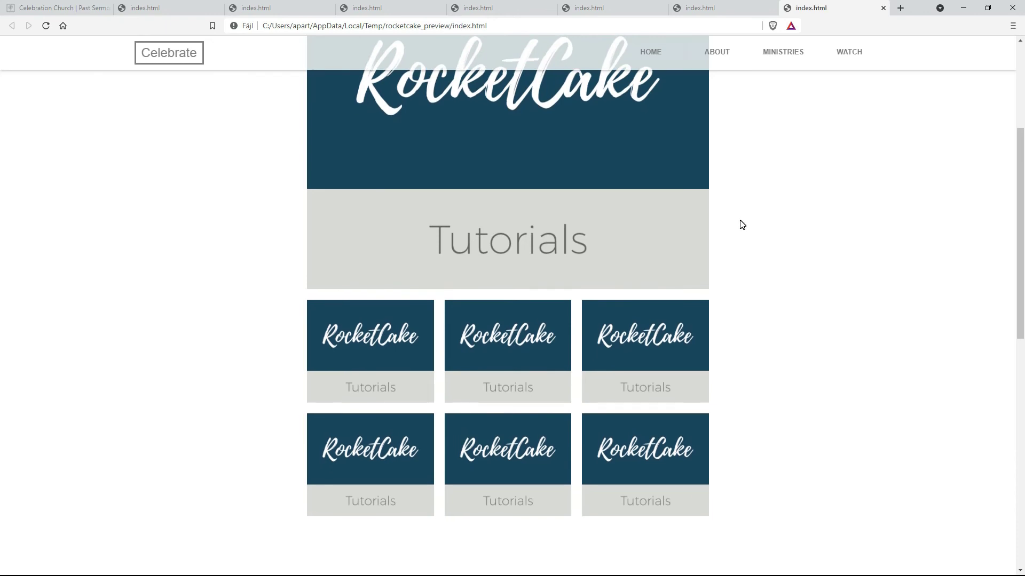
scroll(741, 224, "down", 2)
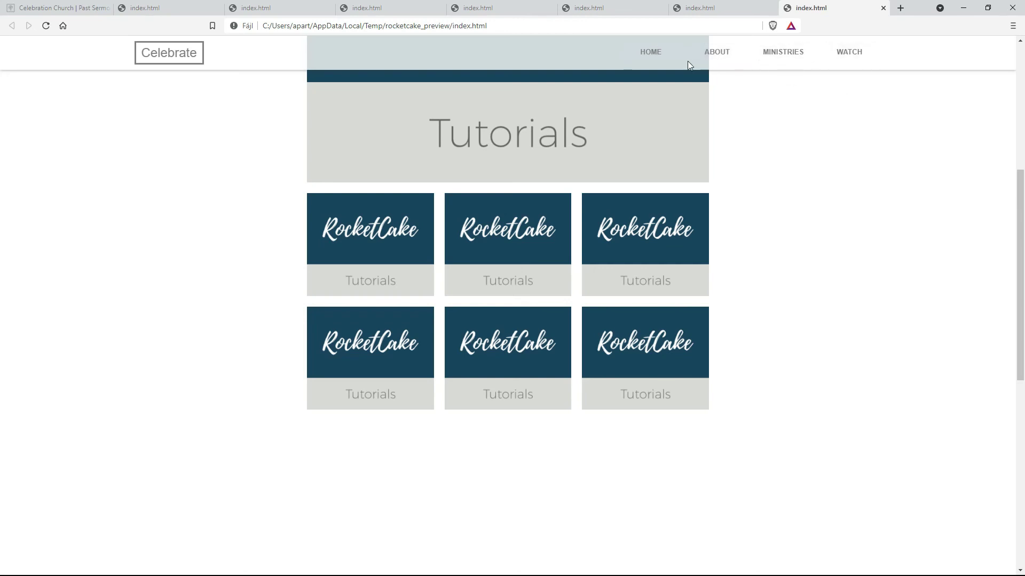
left_click(651, 52)
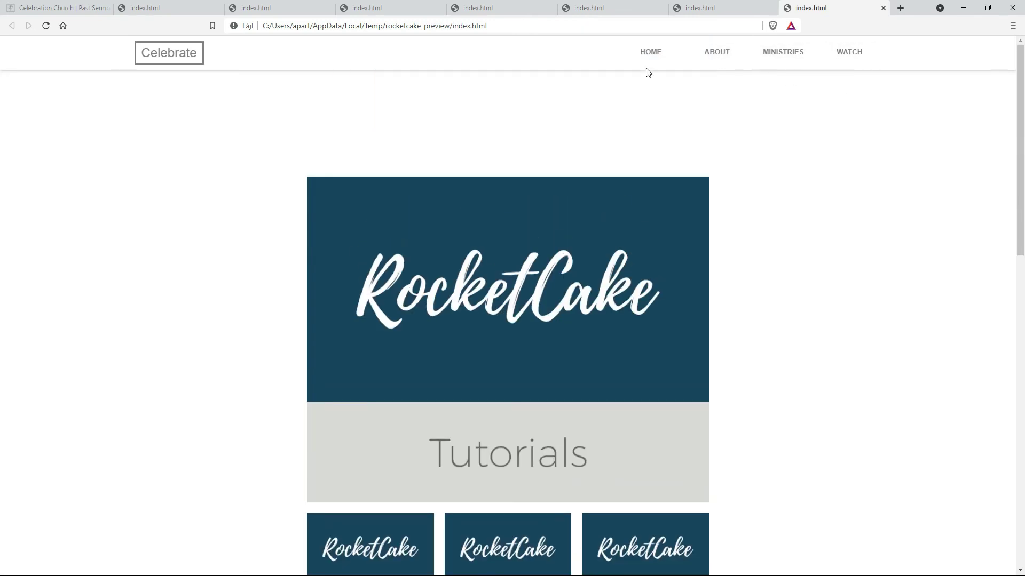
scroll(709, 145, "down", 3)
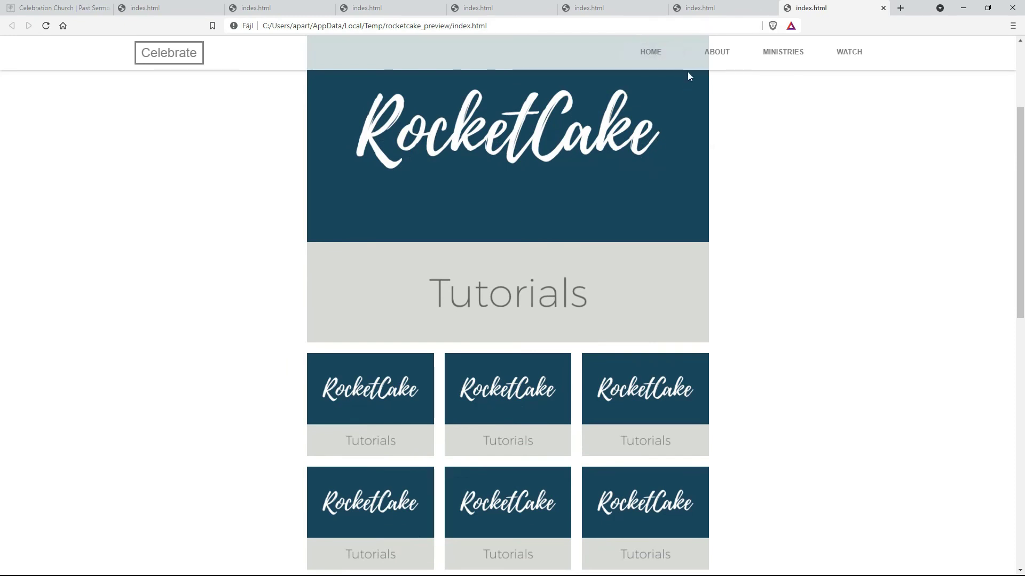
key("alt+Tab")
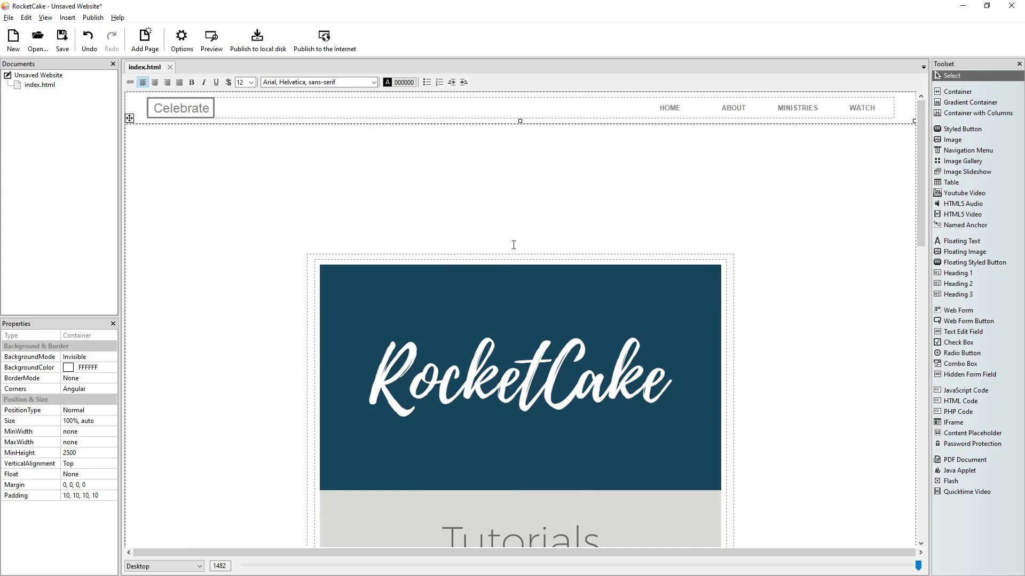
Select the HOME nav button to review its hover colours, then preview the page in Brave with F5.
left_click(689, 109)
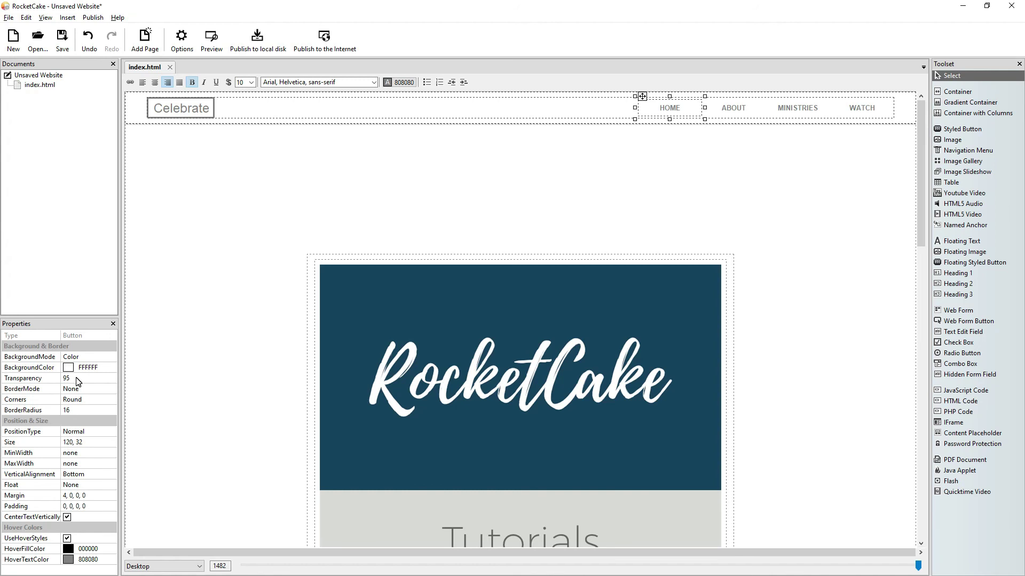
key("F5")
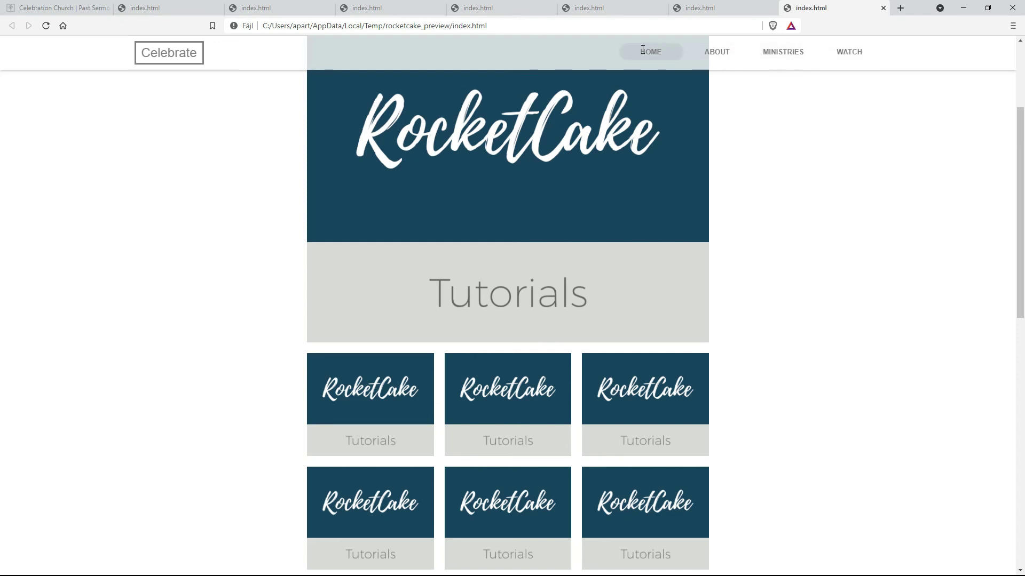
Scroll the preview, then scroll the Celebration Church sermons page to compare against it.
scroll(803, 163, "up", 2)
scroll(803, 163, "up", 1)
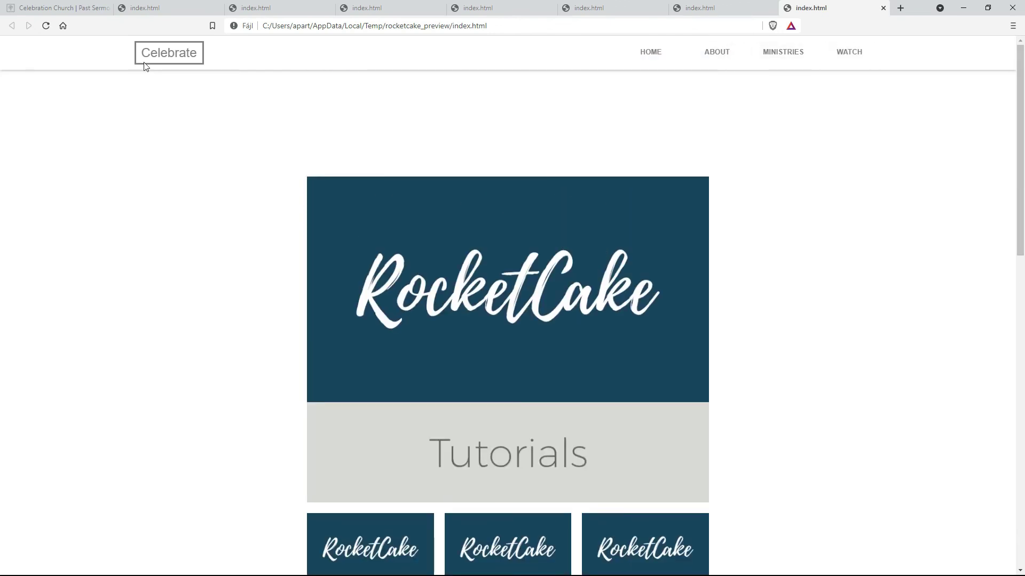
scroll(863, 110, "down", 4)
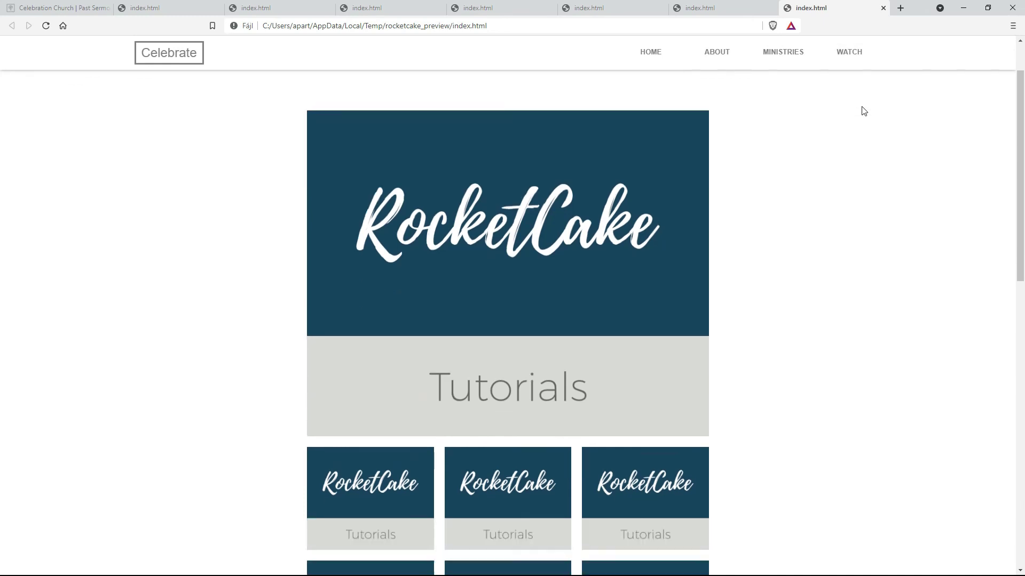
left_click(66, 5)
scroll(773, 219, "up", 7)
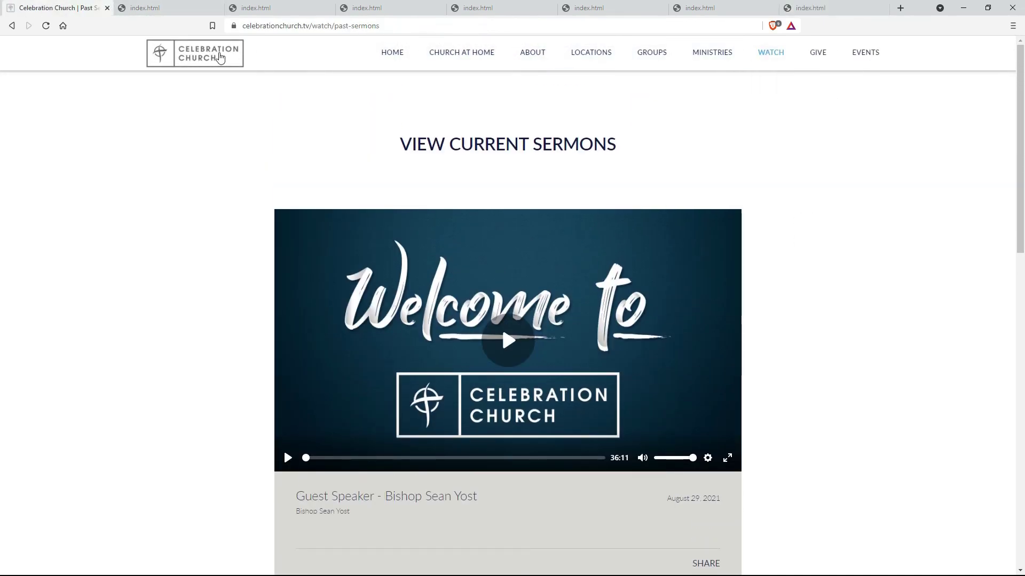
scroll(884, 151, "down", 3)
scroll(881, 153, "down", 8)
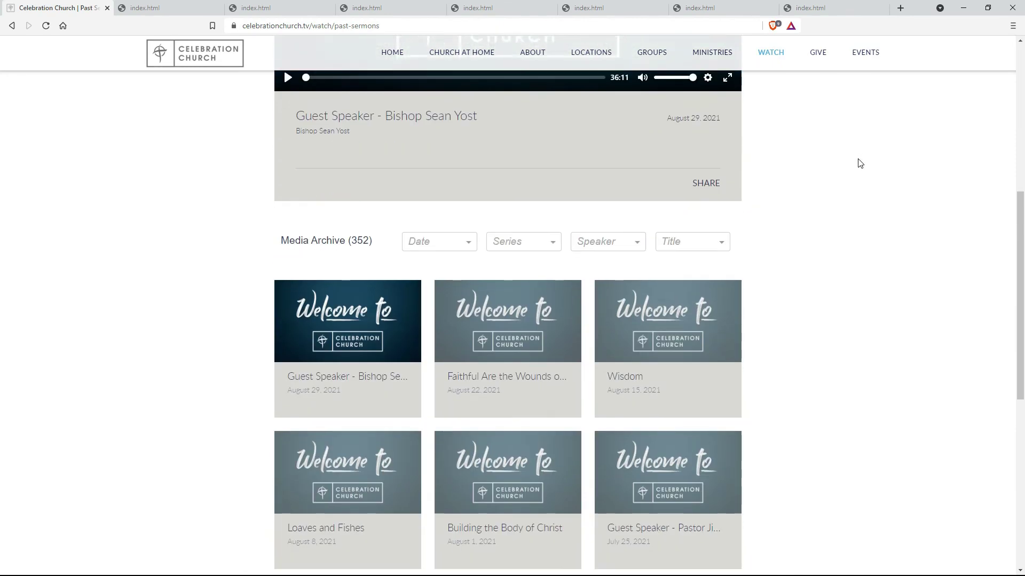
scroll(825, 167, "up", 5)
scroll(826, 167, "up", 3)
Change the WATCH nav button's text colour from grey to blue 0080FF and preview the page.
key("alt+Tab")
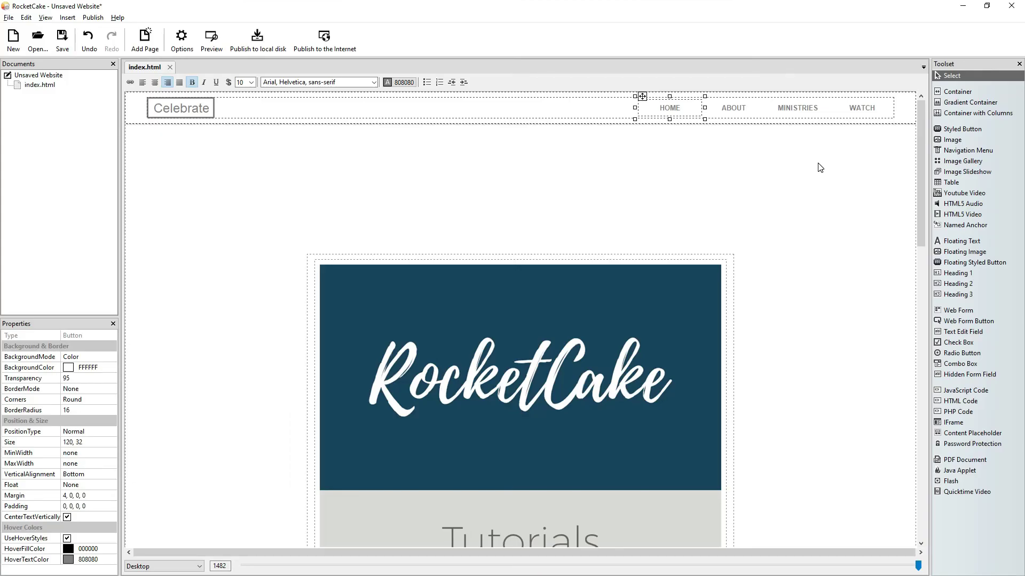
left_click(869, 112)
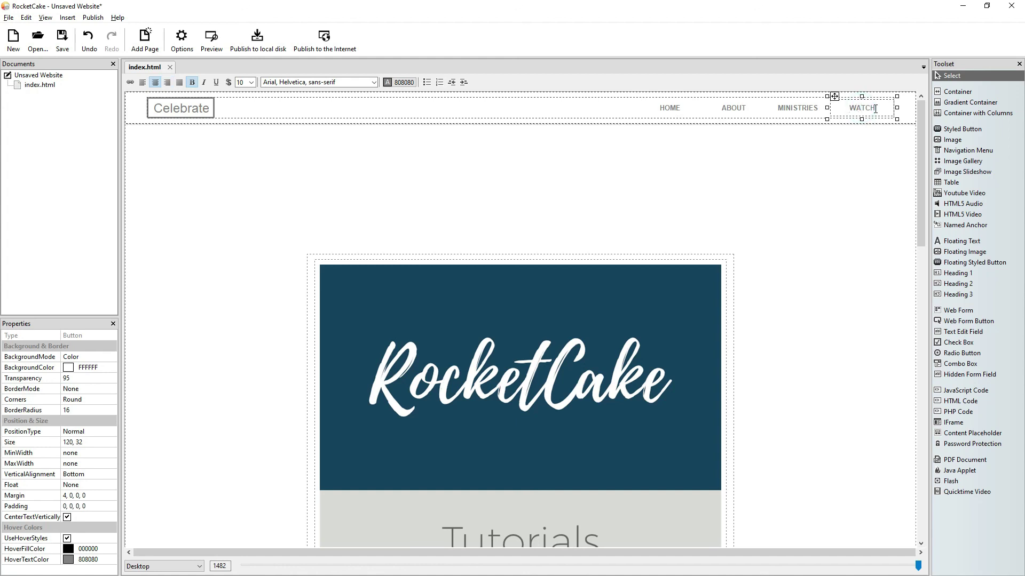
left_click(408, 82)
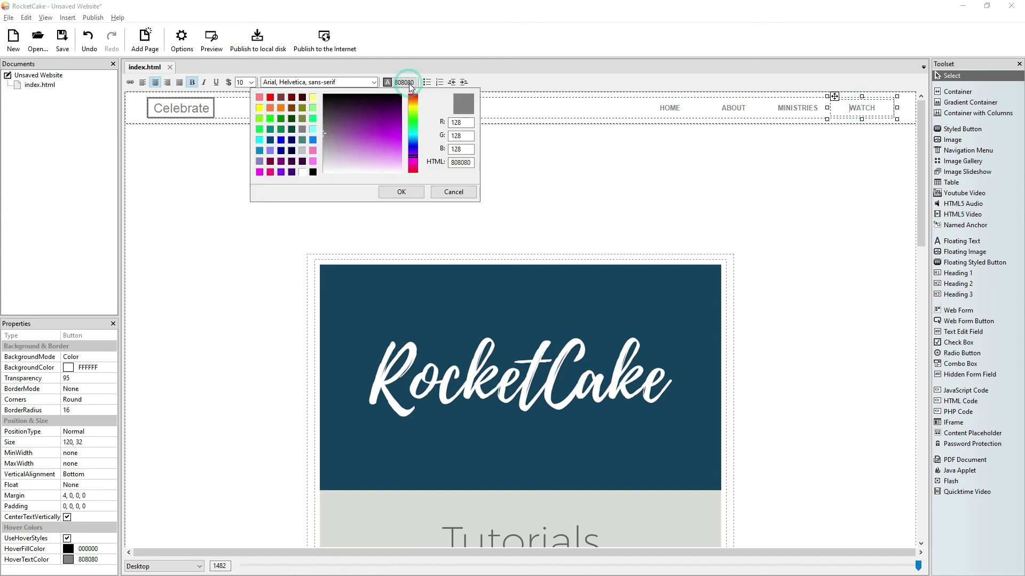
left_click(310, 140)
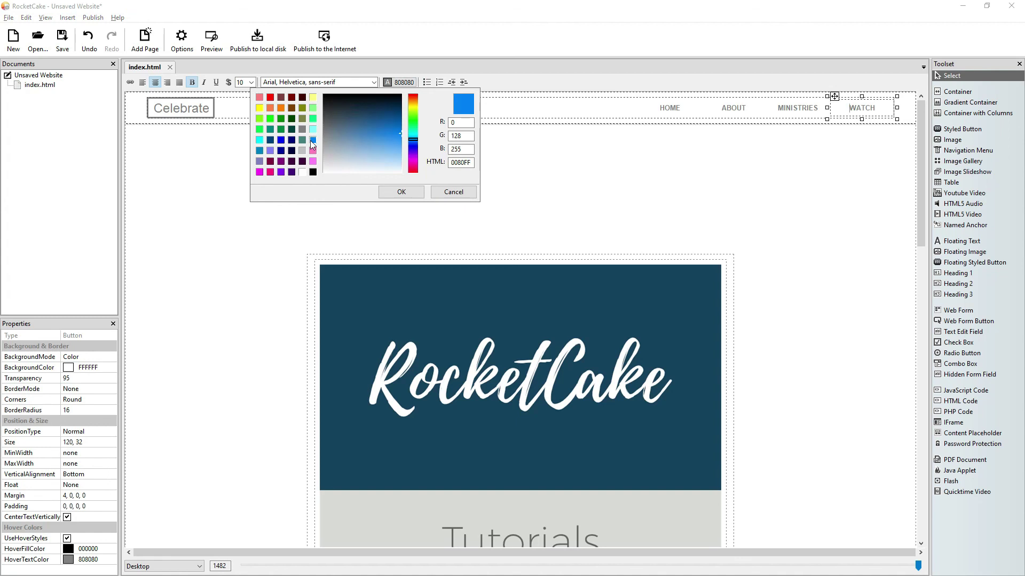
left_click(415, 195)
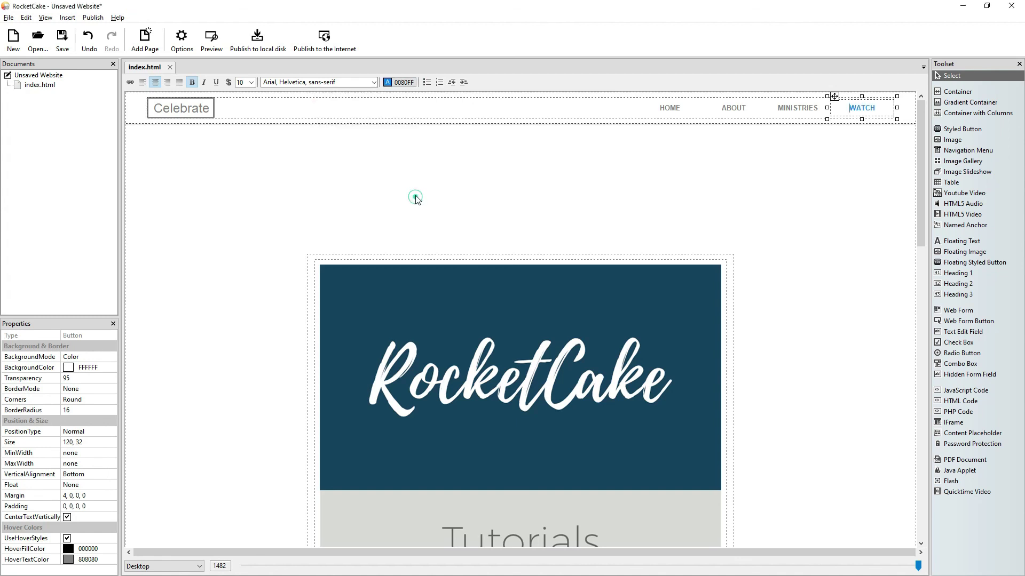
left_click(206, 43)
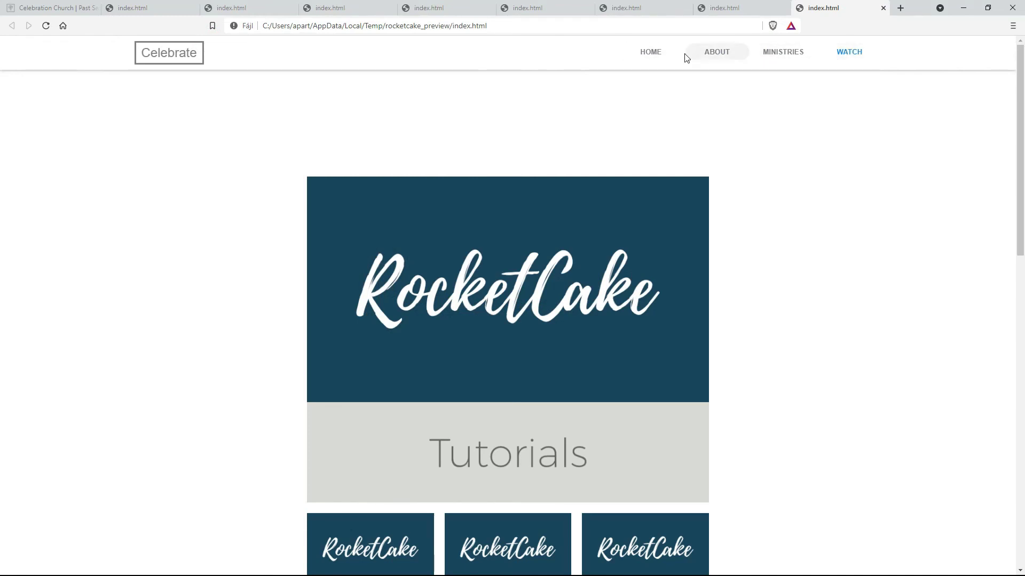
Scroll the Brave preview to the tile grid and back, then return to the RocketCake canvas.
scroll(687, 207, "down", 4)
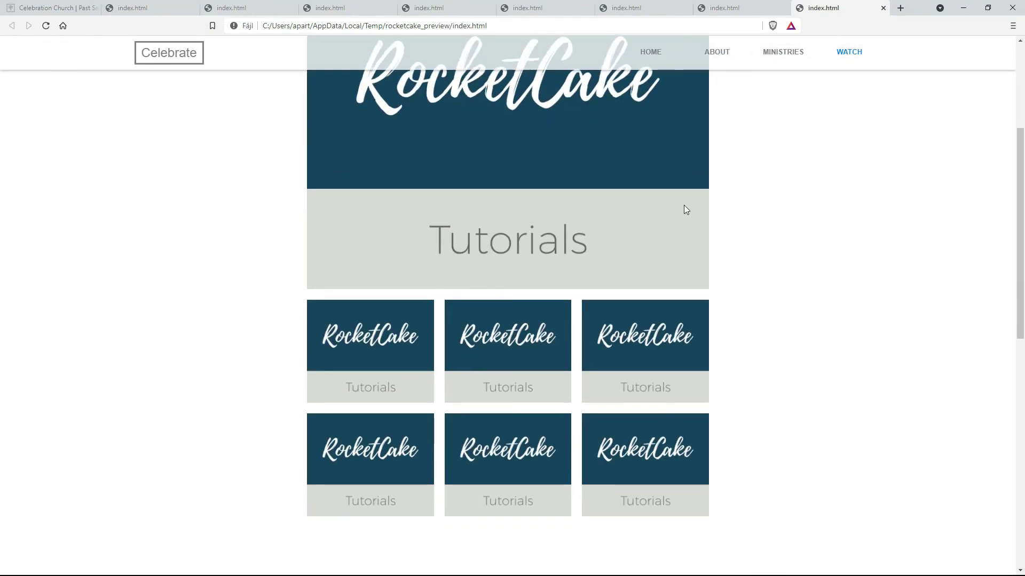
scroll(687, 210, "down", 4)
scroll(684, 208, "up", 8)
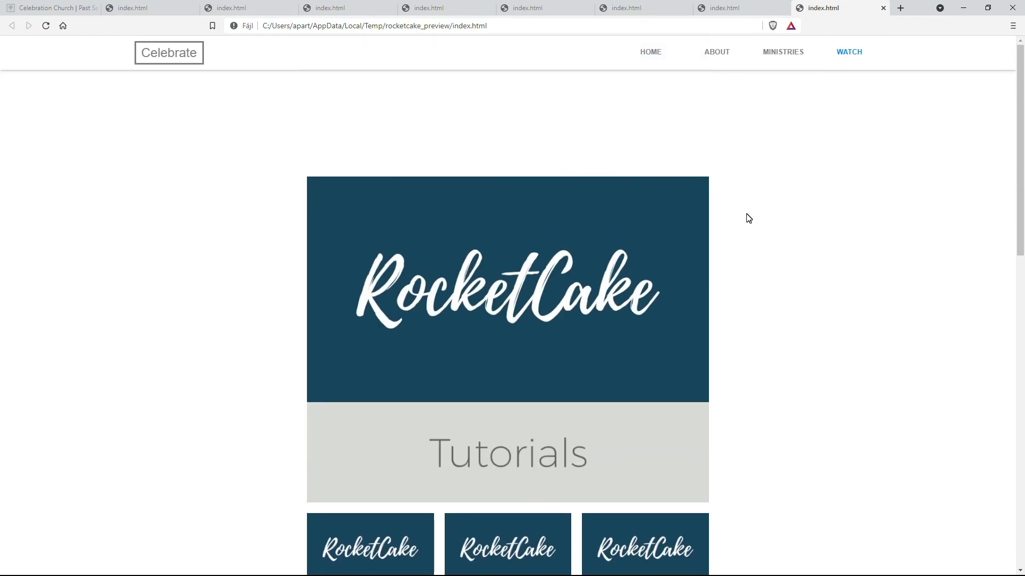
key("alt+Tab")
left_click(377, 209)
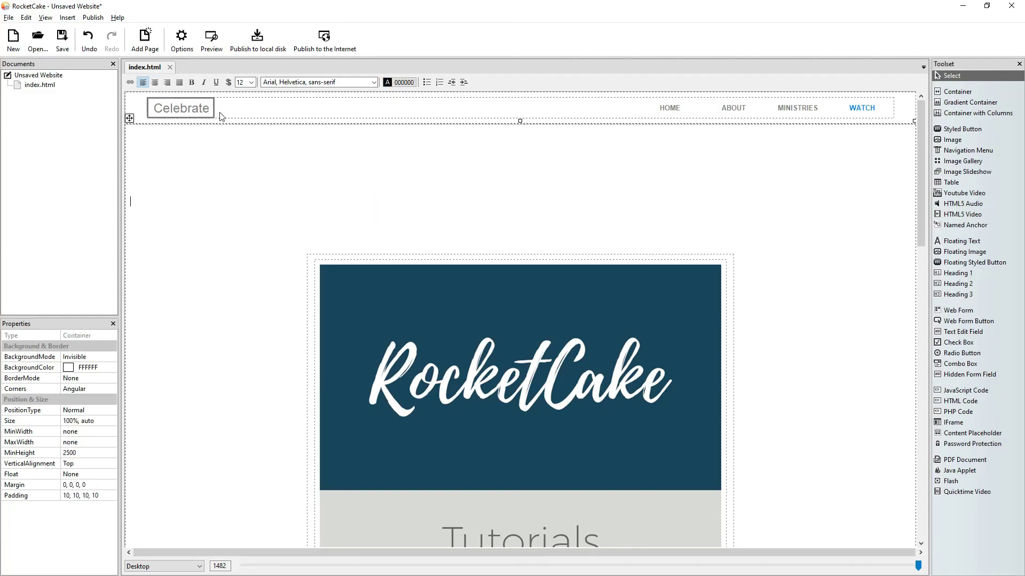
Copy the header's Additional CSS styles rule from its HTML Code dialog.
left_click(137, 108)
right_click(137, 108)
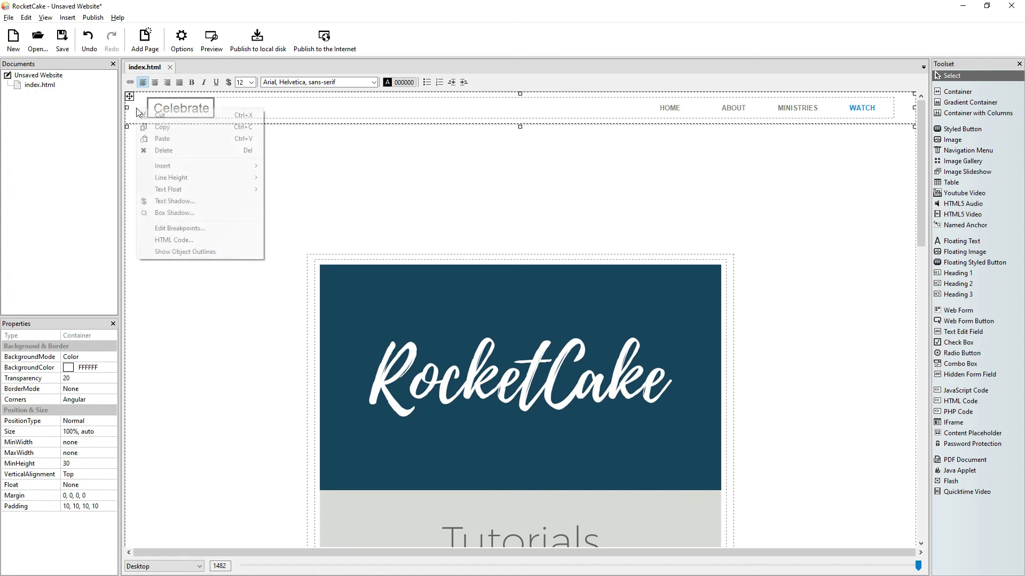
left_click(184, 242)
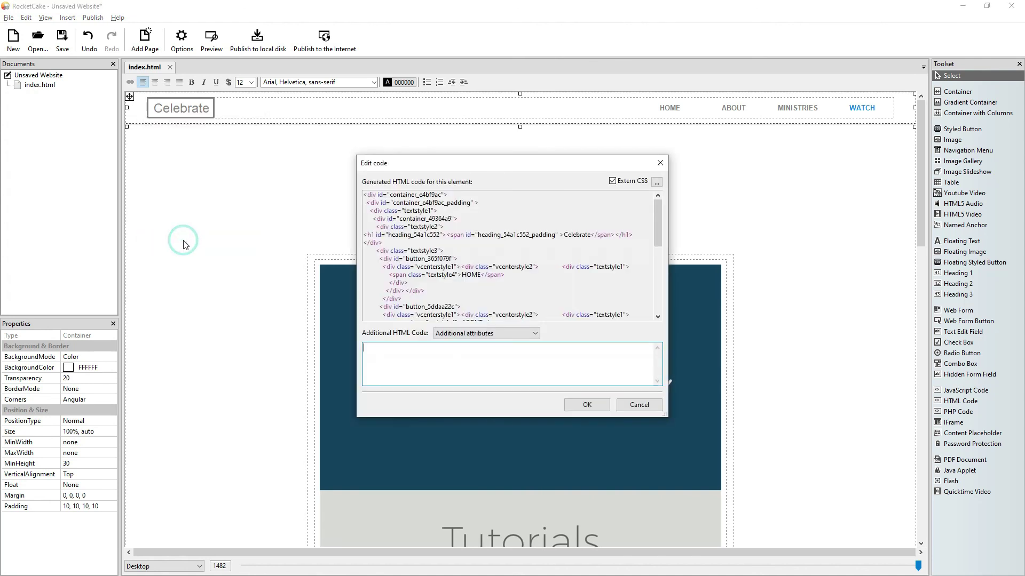
left_click(500, 335)
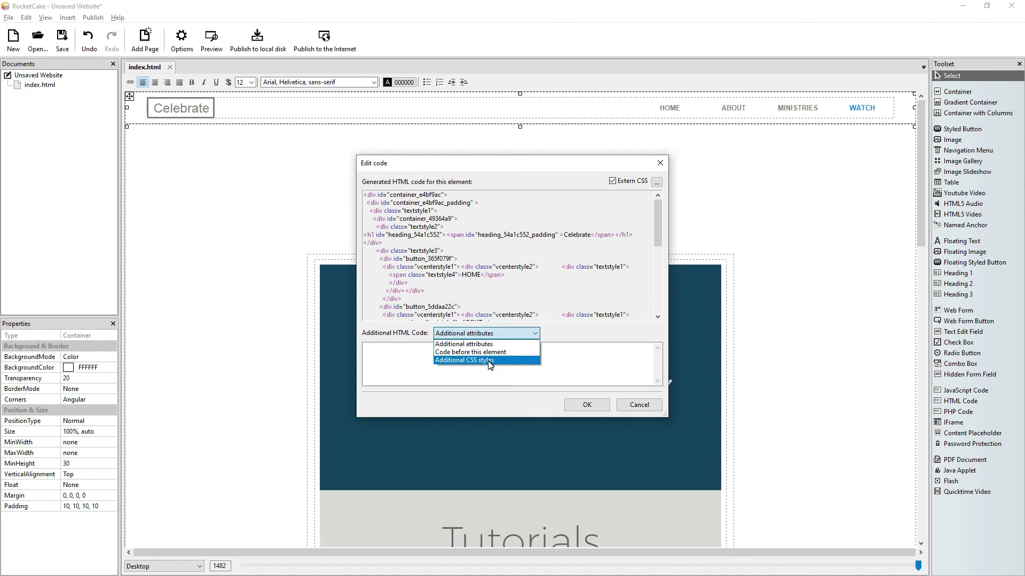
left_click(490, 360)
left_click(480, 353)
key("ctrl+a")
key("ctrl+c")
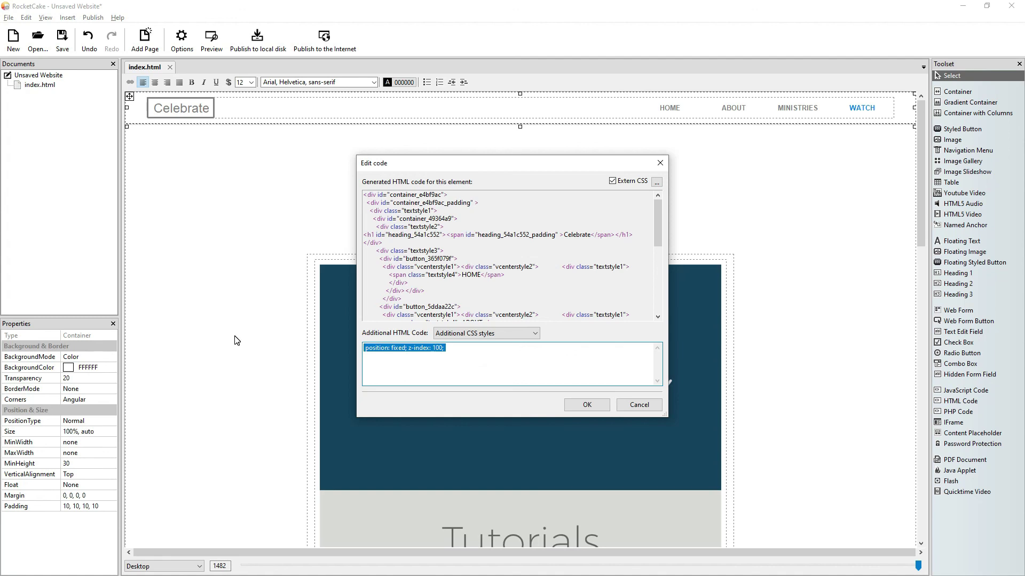
left_click(585, 401)
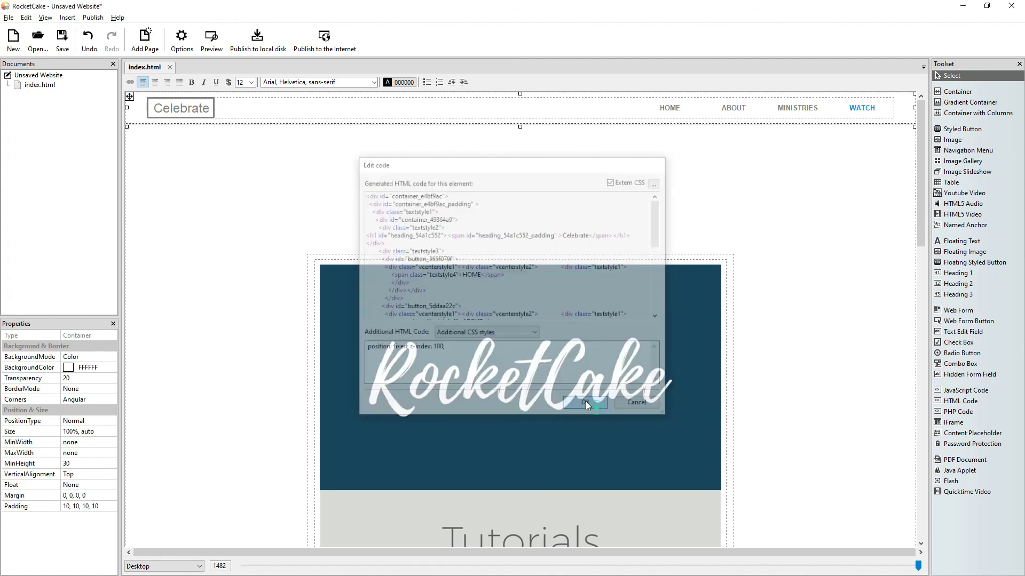
Paste 'position: fixed; z-index: 100;' as page text below the header.
left_click(291, 172)
left_click(324, 187)
key("ctrl+v")
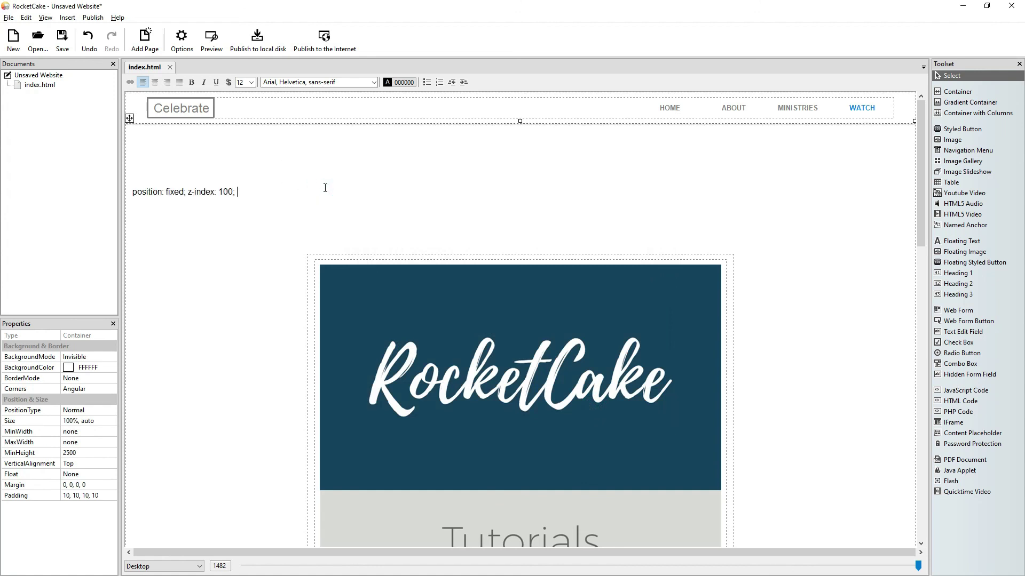
Centre the pasted CSS line and give it font size 20 and blue 0080FF text.
key("ctrl+a")
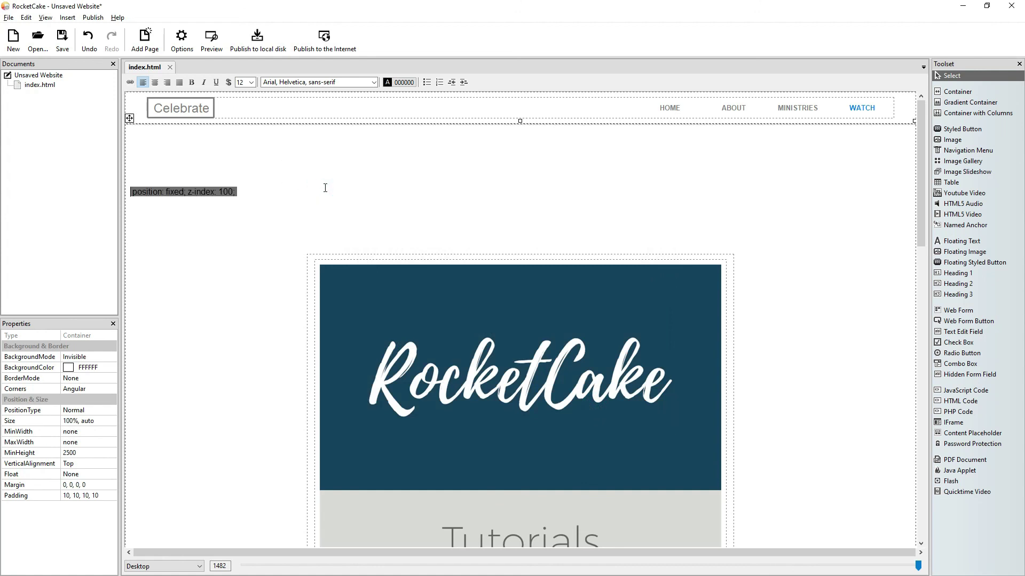
left_click(155, 82)
left_click(250, 82)
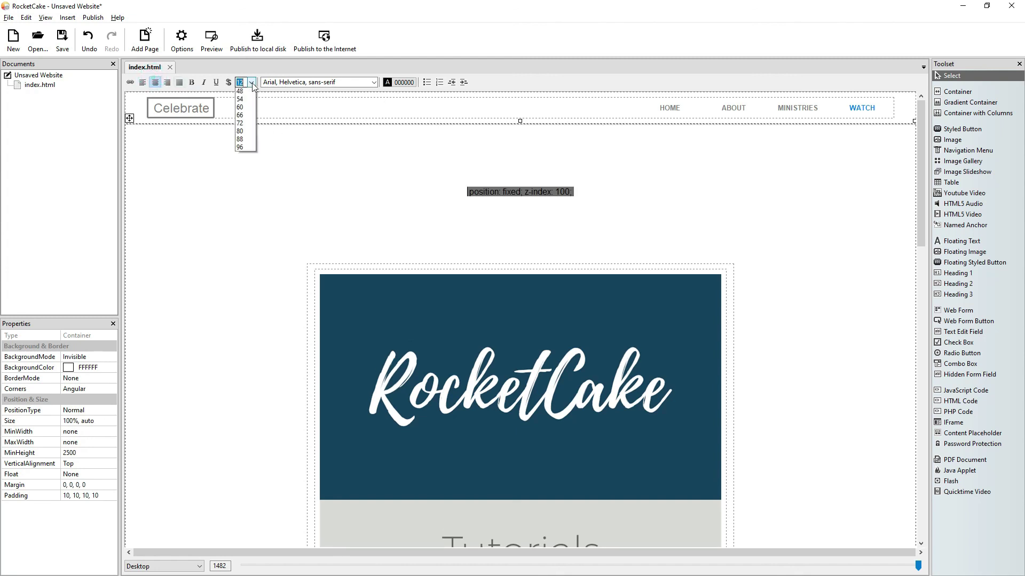
left_click(251, 170)
type("20")
key("Return")
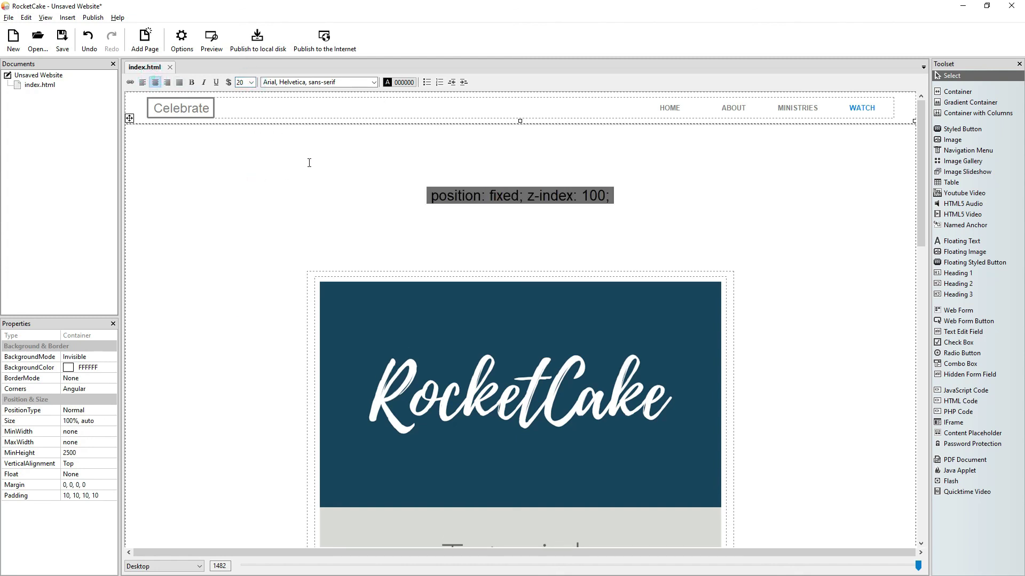
left_click(395, 82)
left_click(313, 139)
left_click(401, 192)
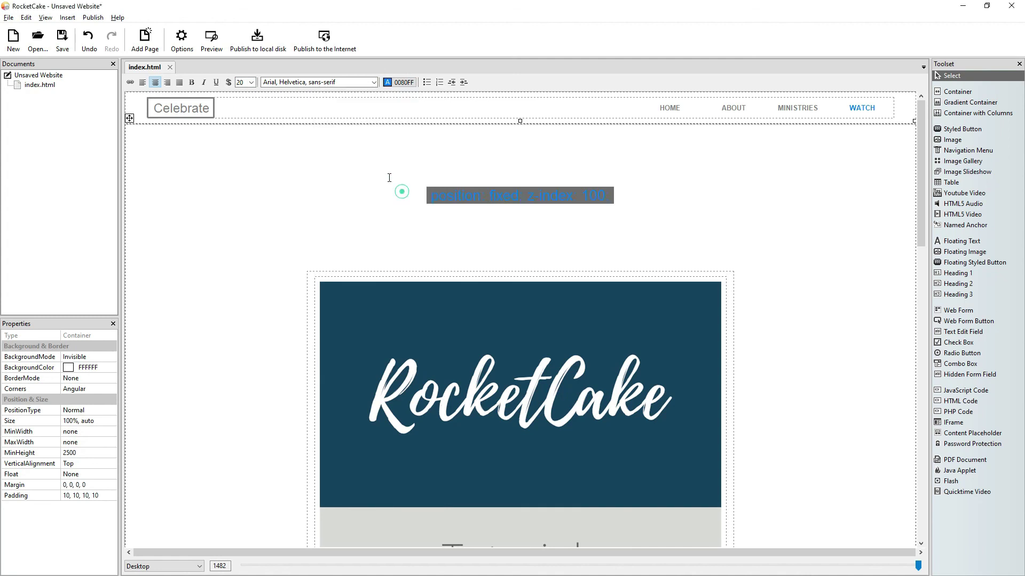
Add a new line beneath it reading rocketcaketutorials.com.
left_click(732, 235)
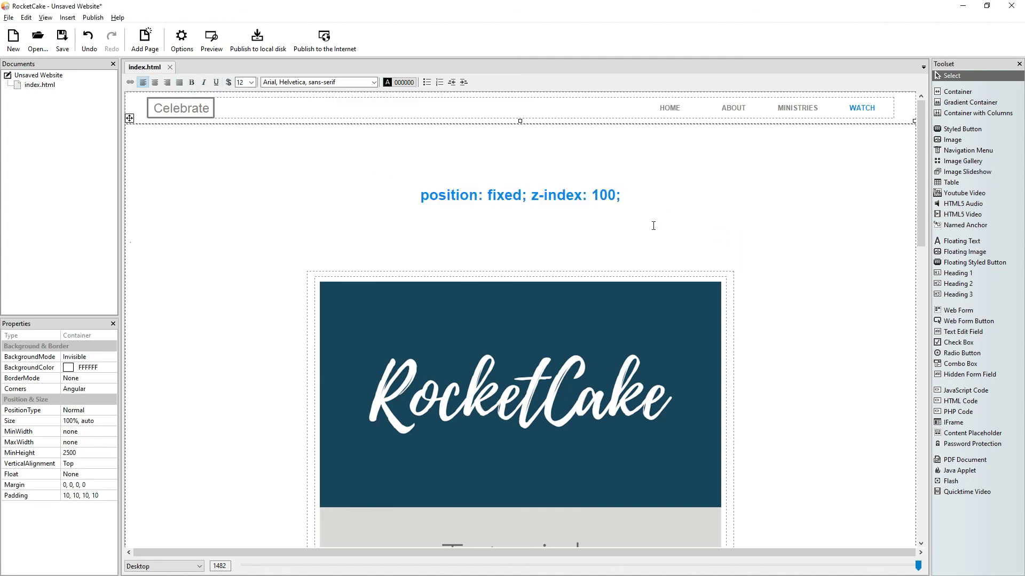
left_click(658, 197)
key("Home")
key("End")
key("Return")
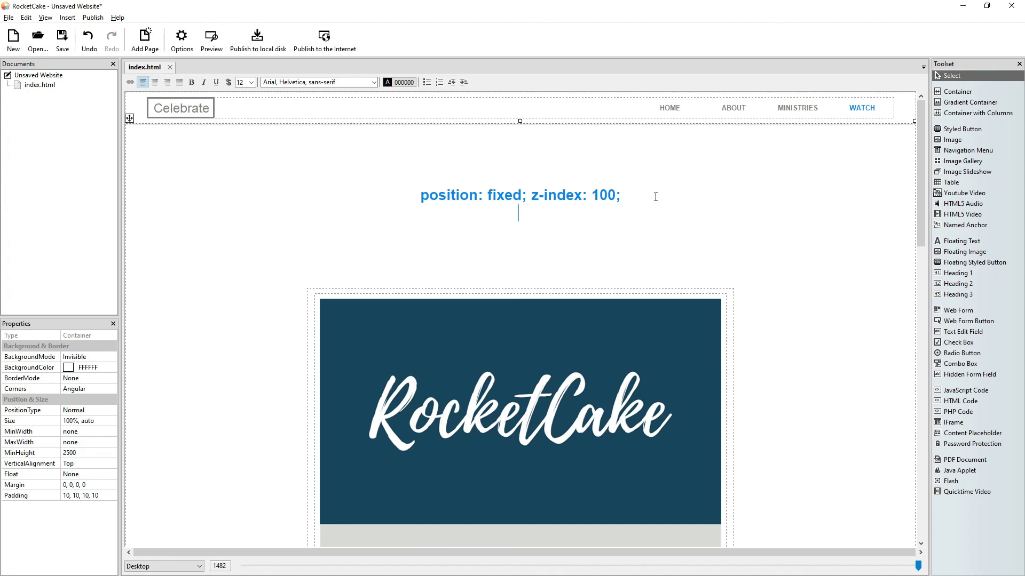
key("Return")
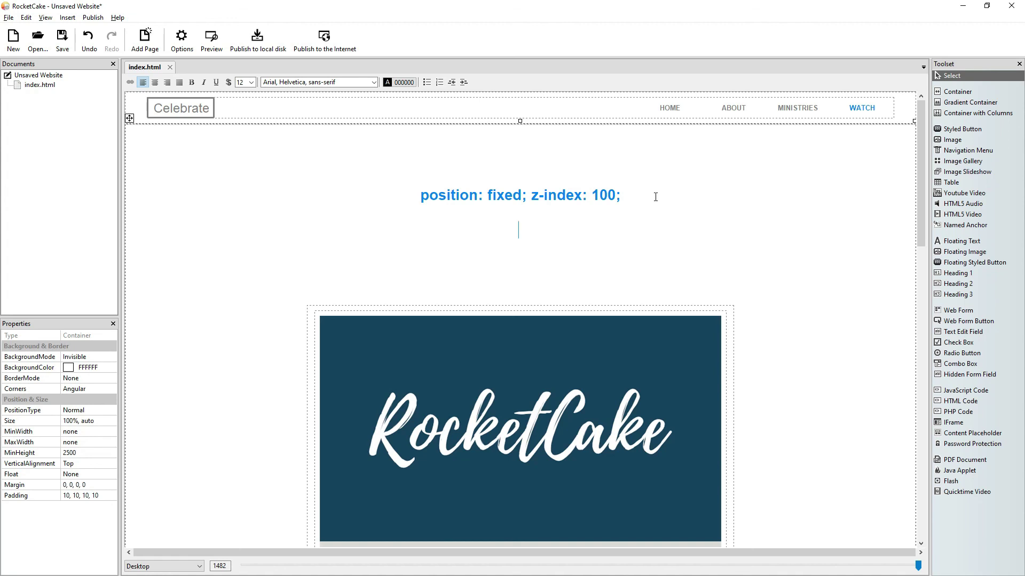
type("rocketcaket")
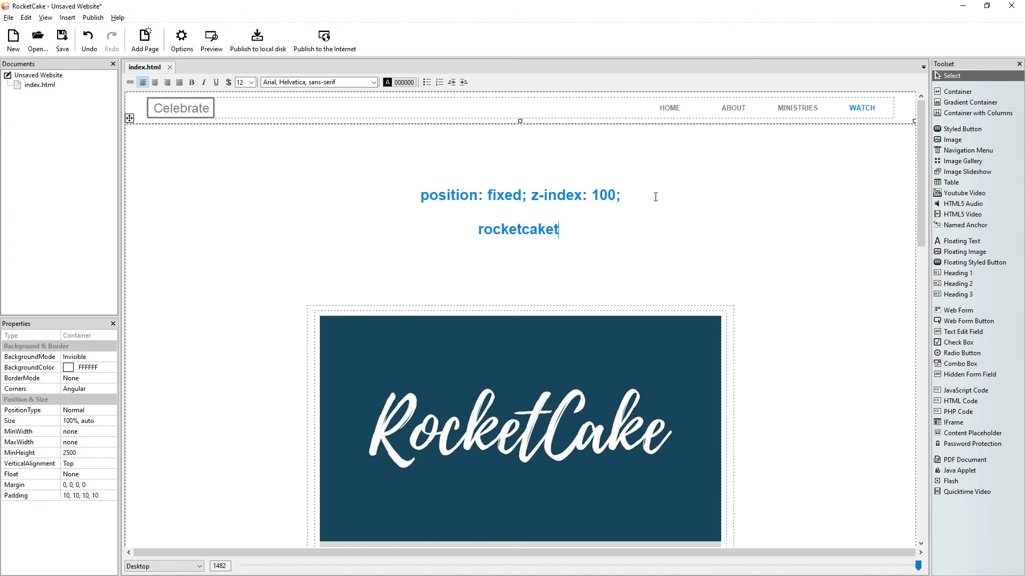
type("utorials.")
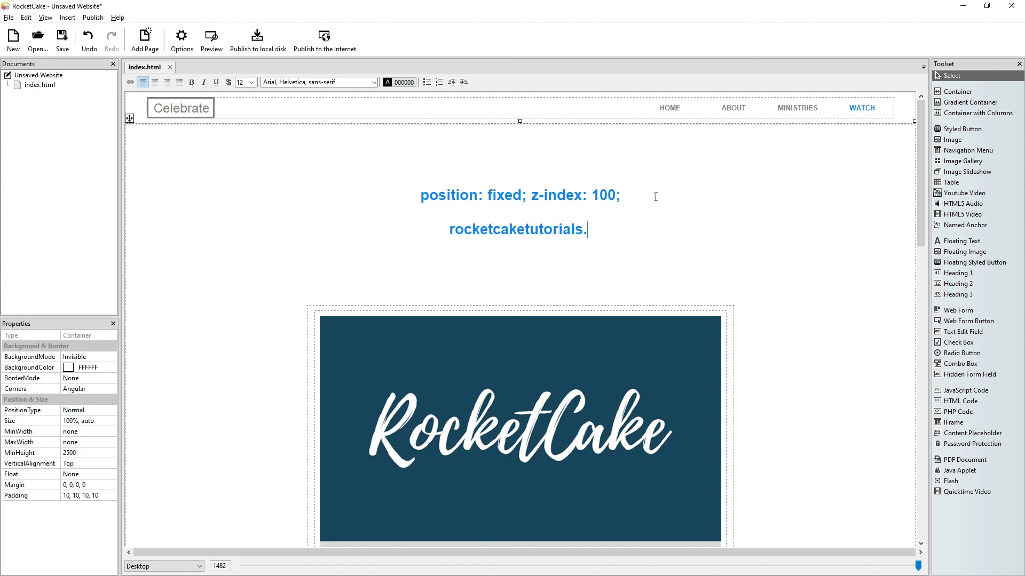
type("com")
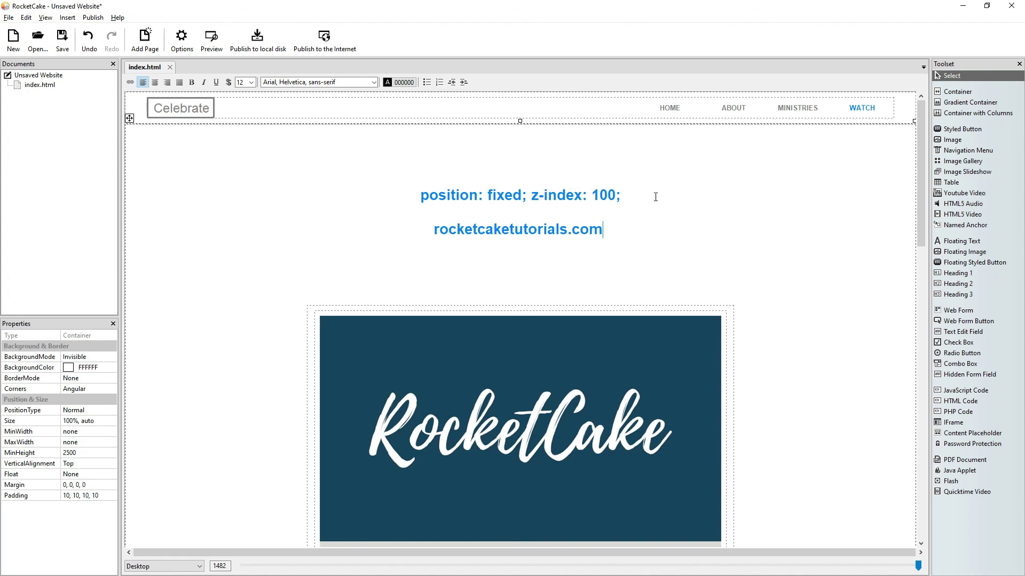